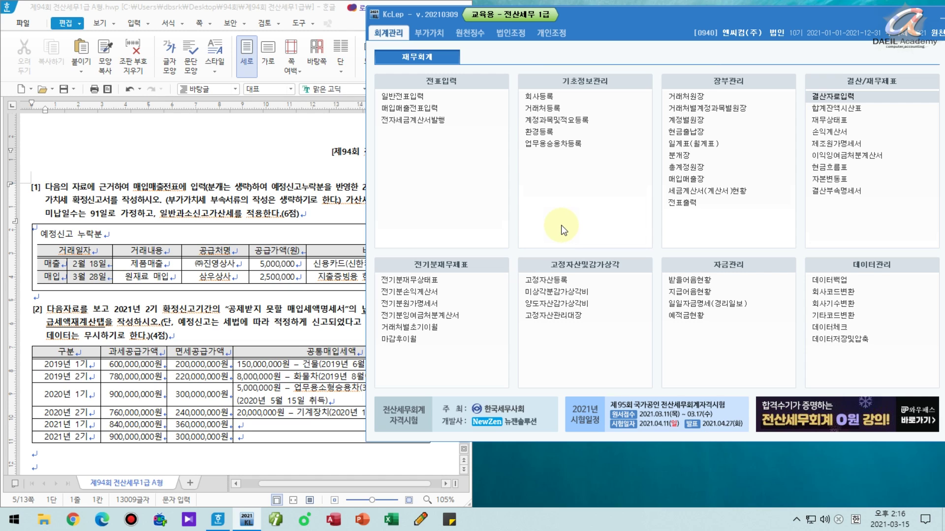
Bring the exam document forward and mark question [1]'s two tasks, 매입매출전표 entry and 확정신고서 preparation, as circled 1 and 2 with the screen pen.
left_click(313, 6)
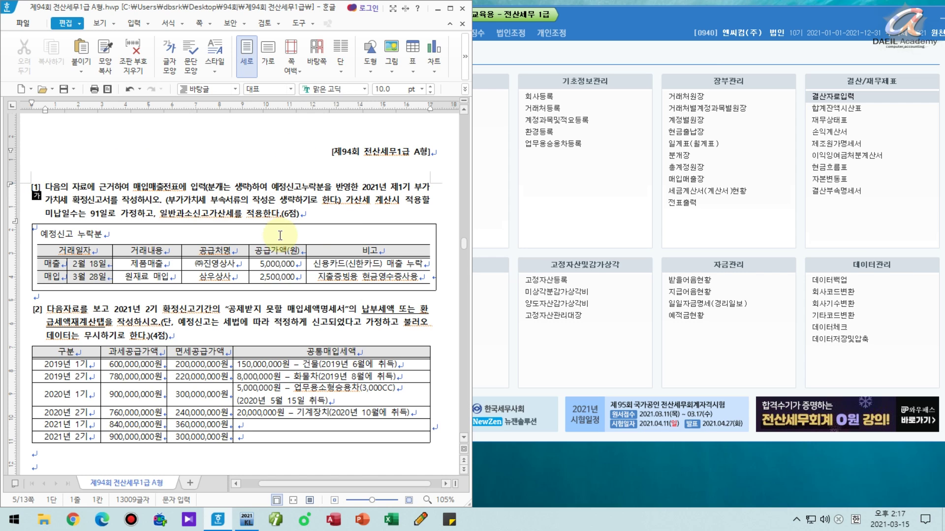
key("F9")
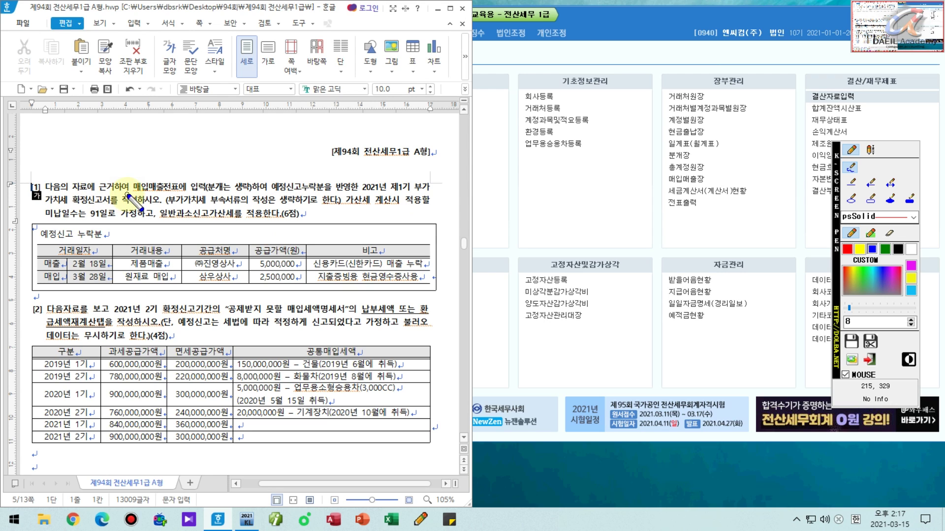
left_click_drag(125, 193, 290, 195)
mouse_move(147, 166)
left_mouse_down()
mouse_move(143, 177)
mouse_move(123, 173)
mouse_move(161, 162)
left_mouse_up()
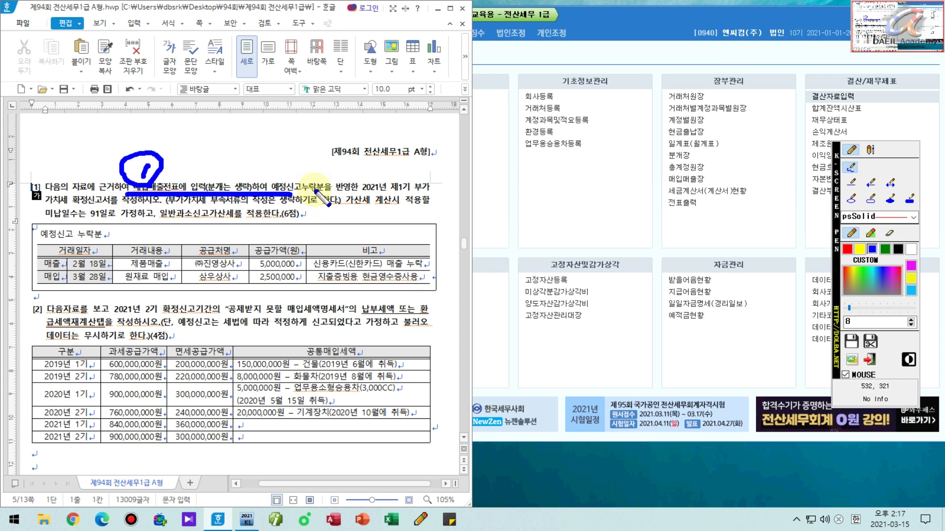
left_click_drag(278, 194, 357, 194)
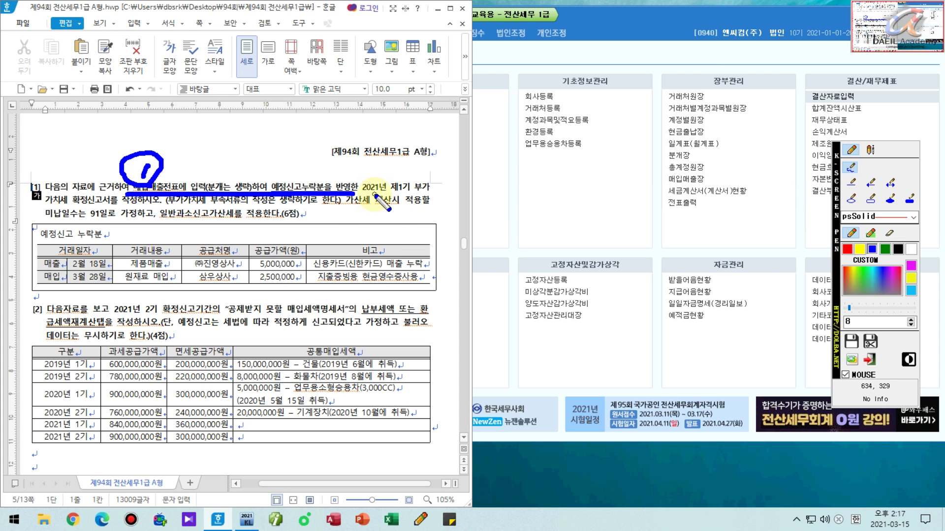
left_click_drag(359, 192, 424, 191)
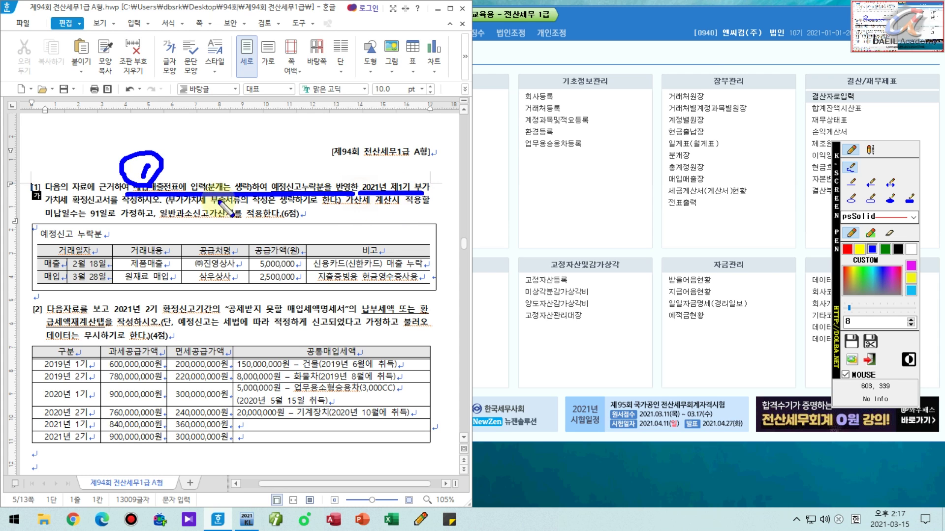
left_click_drag(44, 204, 159, 203)
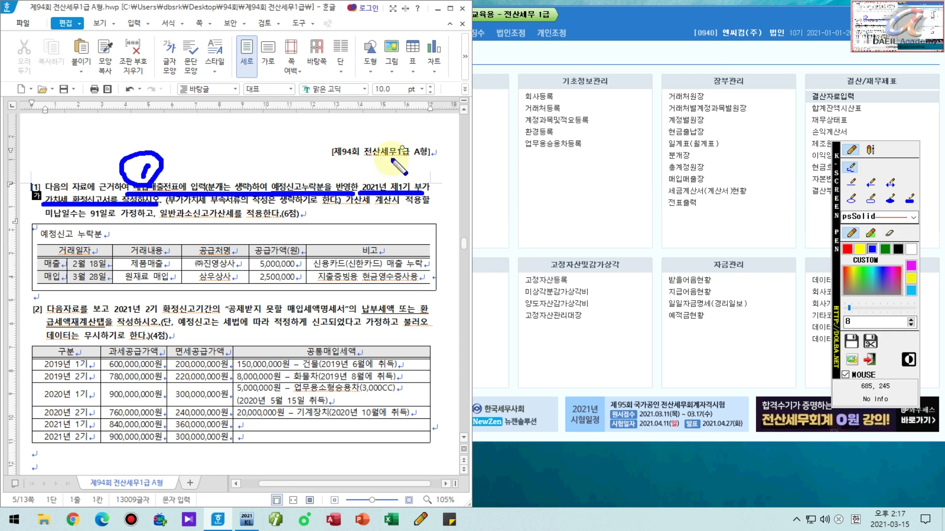
mouse_move(379, 162)
left_mouse_down()
mouse_move(391, 173)
mouse_move(389, 155)
mouse_move(419, 183)
left_mouse_up()
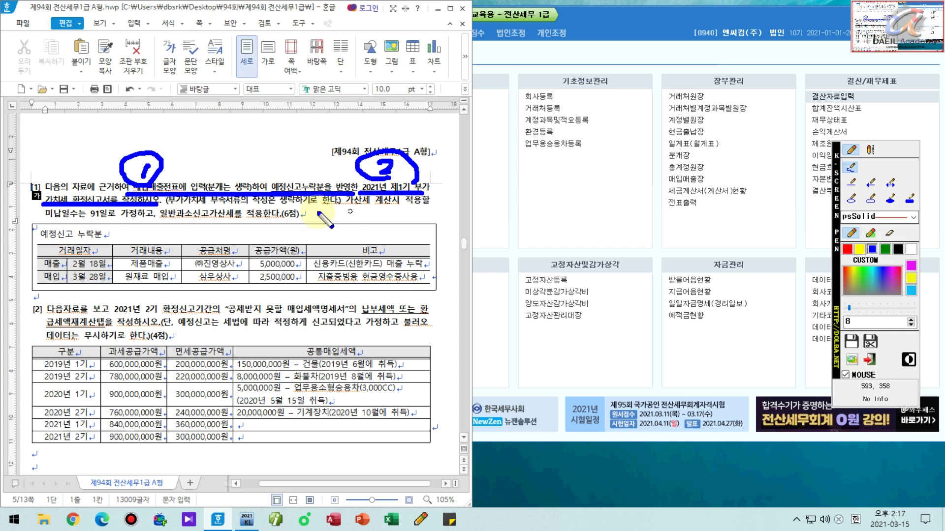
Underline "91일로 가정" and the "(신한카드) 매출" remark with the screen pen and clear all the marks.
left_click_drag(79, 220, 137, 221)
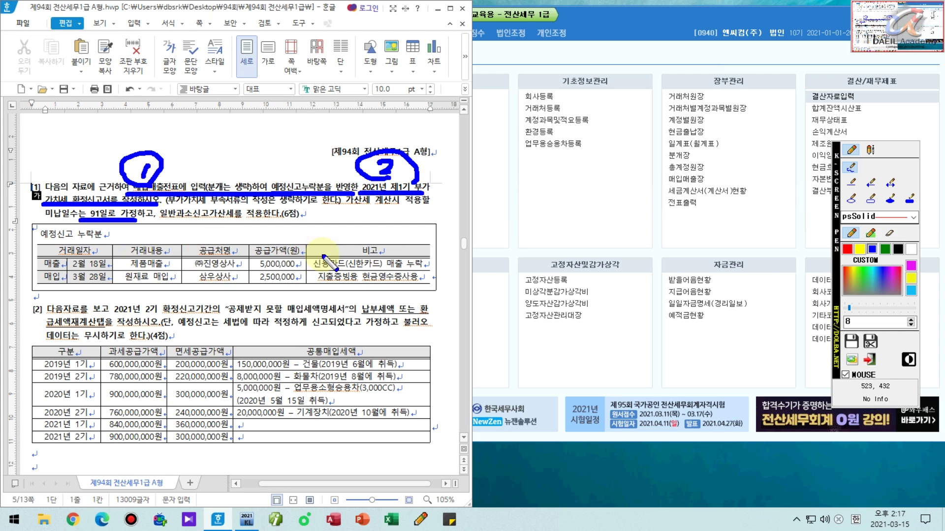
left_click_drag(348, 269, 409, 270)
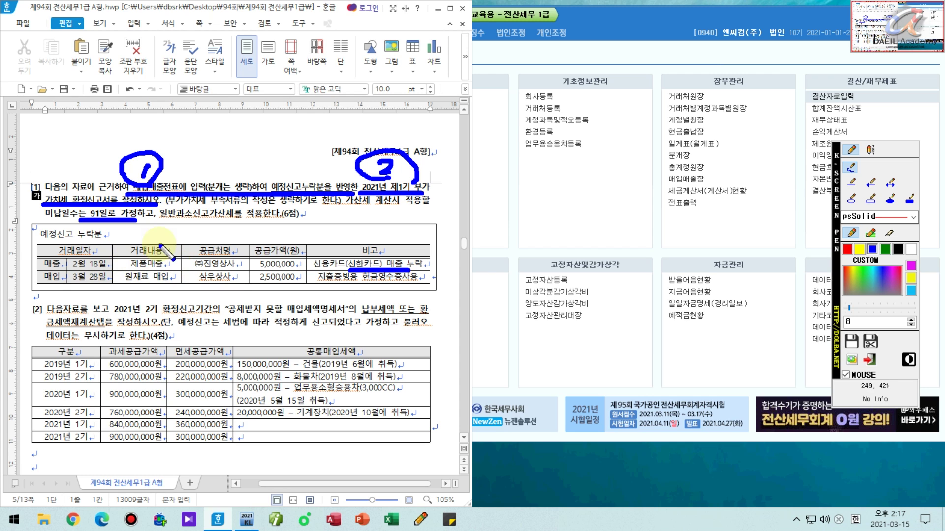
key("Escape")
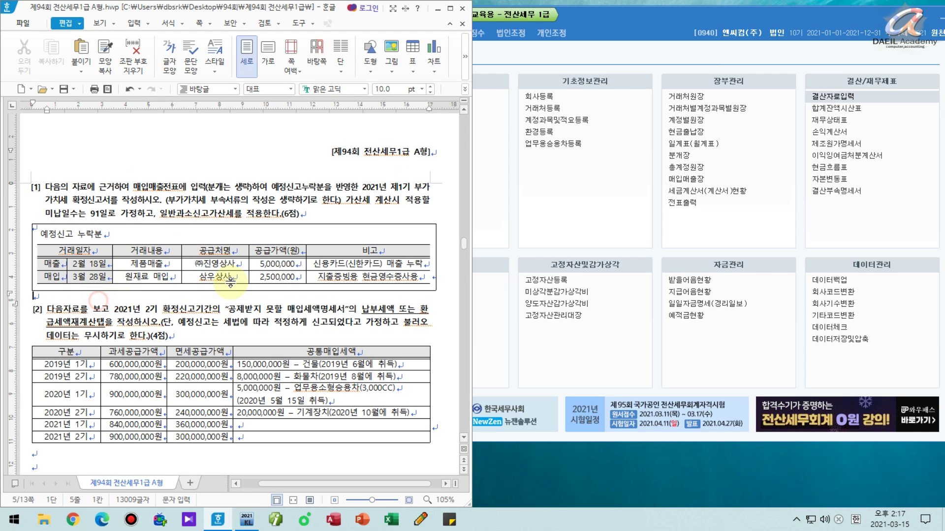
Add the note "카과매출(예정누락) 분개없음" on the line below the 예정신고 누락분 table and start a new line.
left_click(38, 296)
type("카과매출")
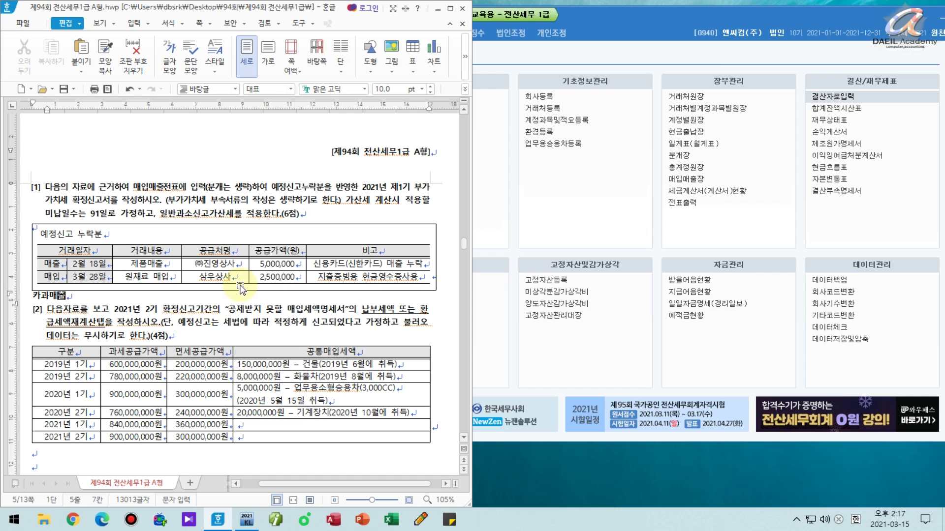
type("(예정누락)")
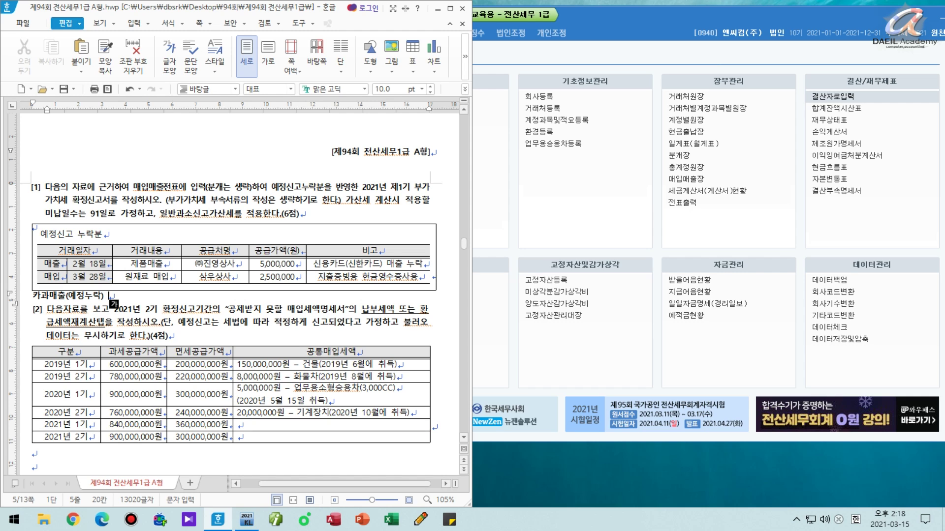
type("분개없ㅇ")
key("Return")
Mark "(예정누락)", "원재료 매입" and "현금영수증사용" with the screen pen and clear the marks.
key("F9")
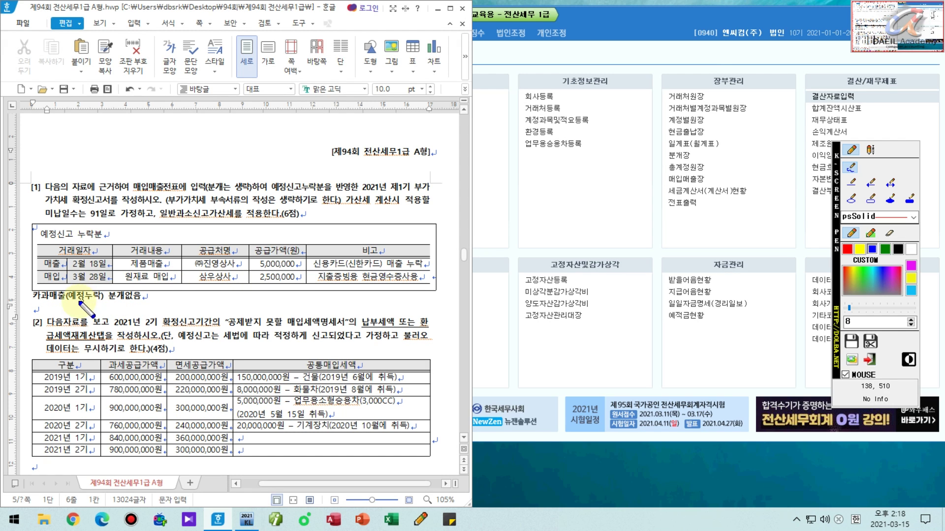
mouse_move(66, 302)
left_mouse_down()
mouse_move(105, 301)
mouse_move(109, 259)
left_mouse_up()
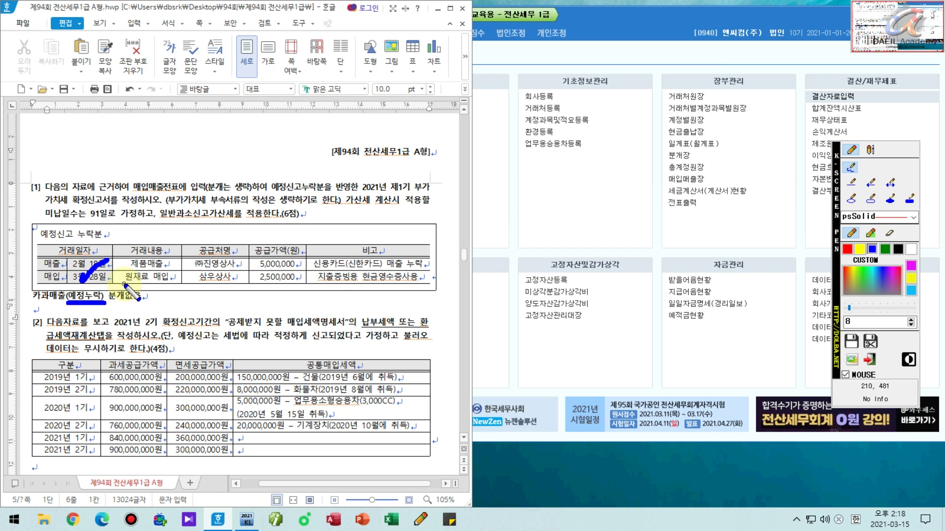
left_click_drag(122, 284, 183, 284)
left_click_drag(360, 284, 414, 284)
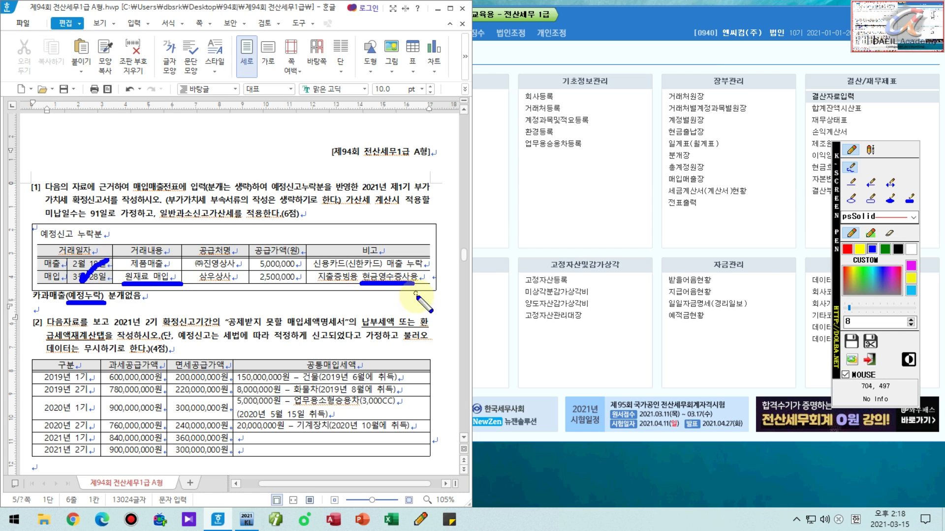
key("Escape")
Add the note "현과매입(예정누락) 분개없음" below the sales note, followed by blank lines.
left_click(36, 309)
type("해")
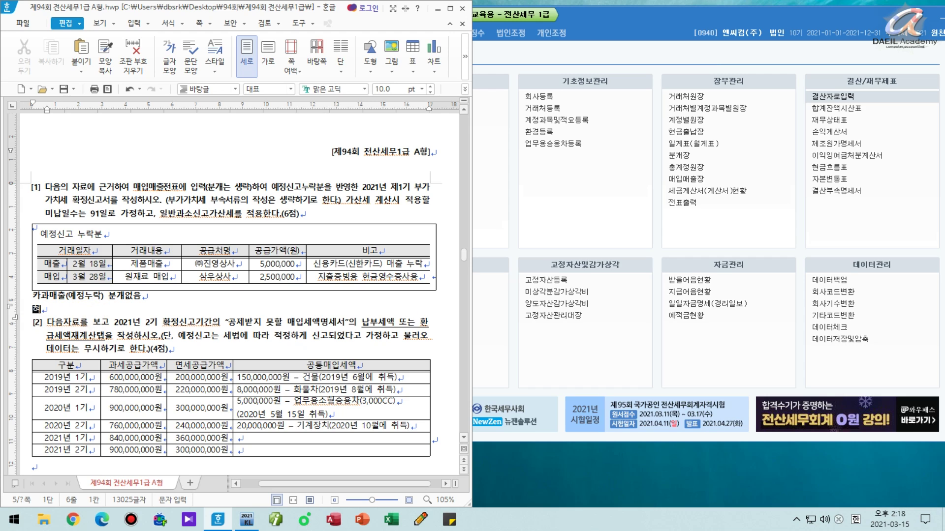
type("과매입(예")
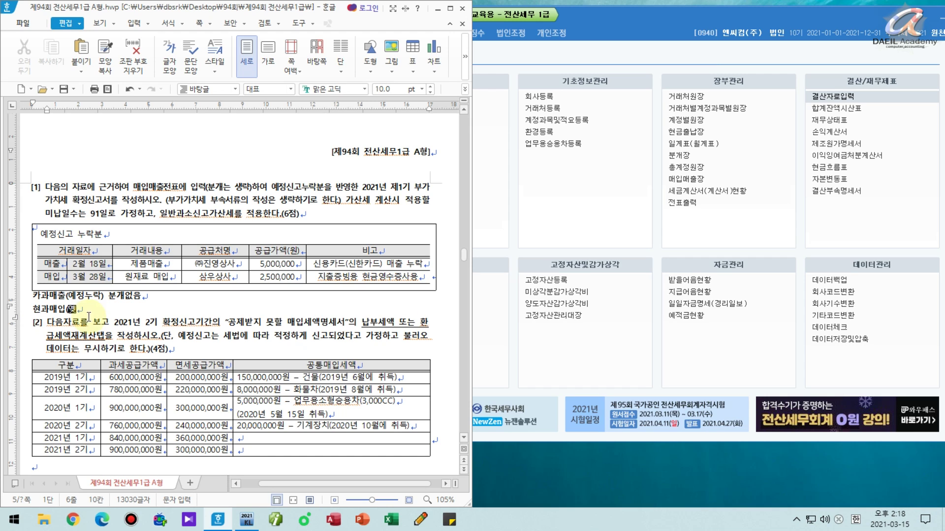
type("정누락) 분개없음")
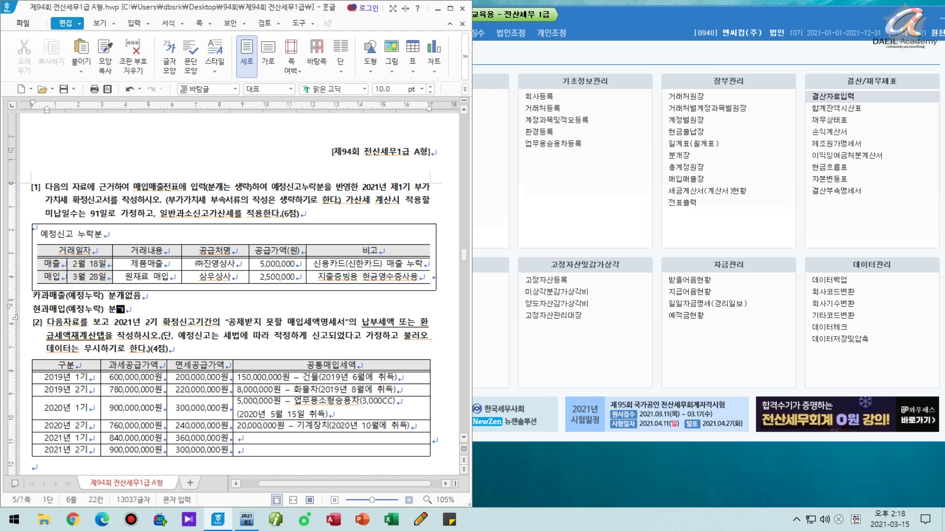
key("Return")
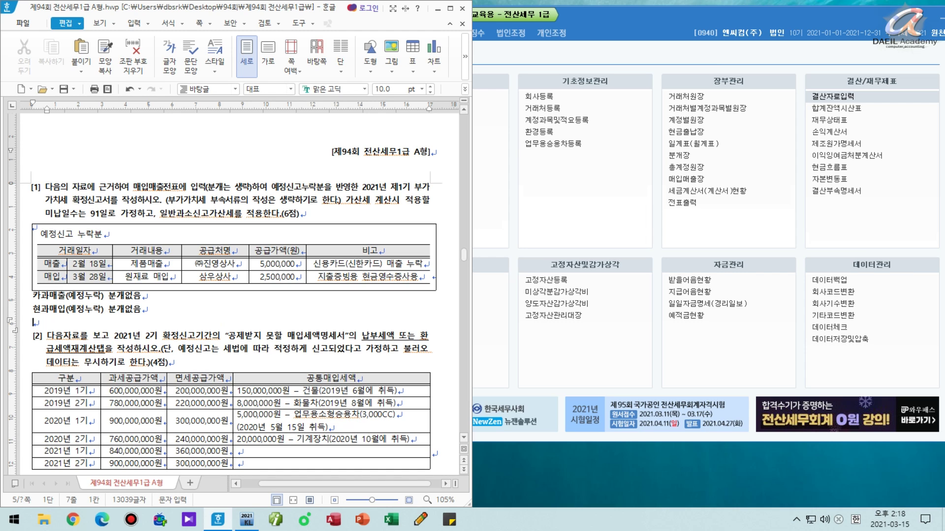
key("Return")
key("Return")
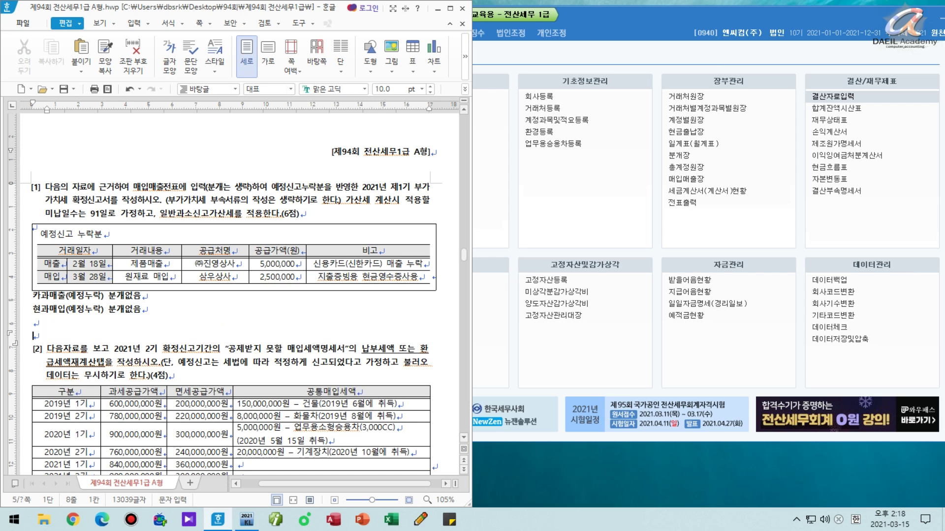
Enter "매출세액 500,000" below the notes, briefly underlining the 5,000,000 card sale in the table.
left_click(33, 337)
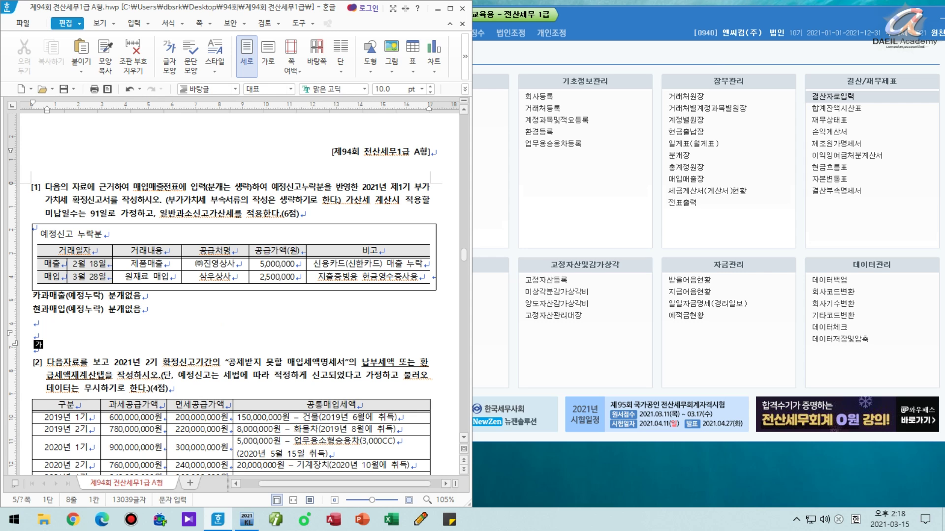
type("매출세액")
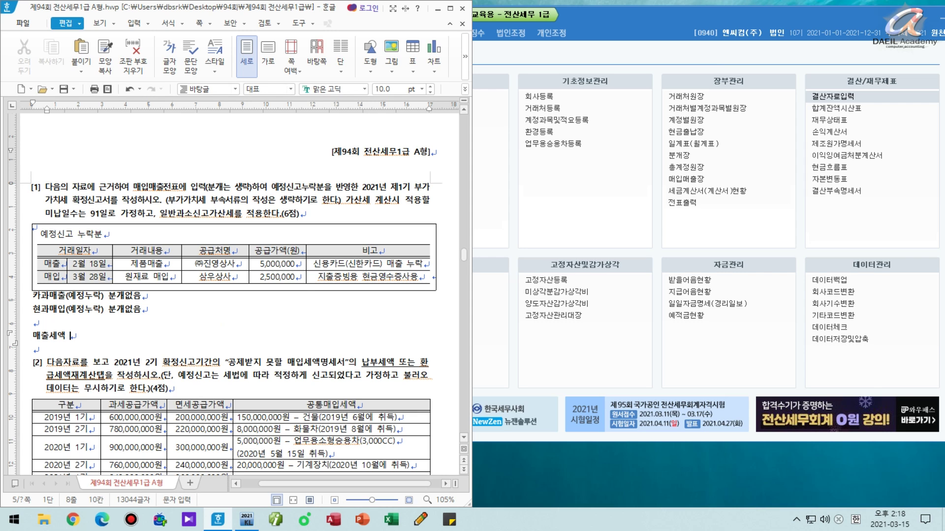
key("F12")
left_click_drag(254, 267, 381, 267)
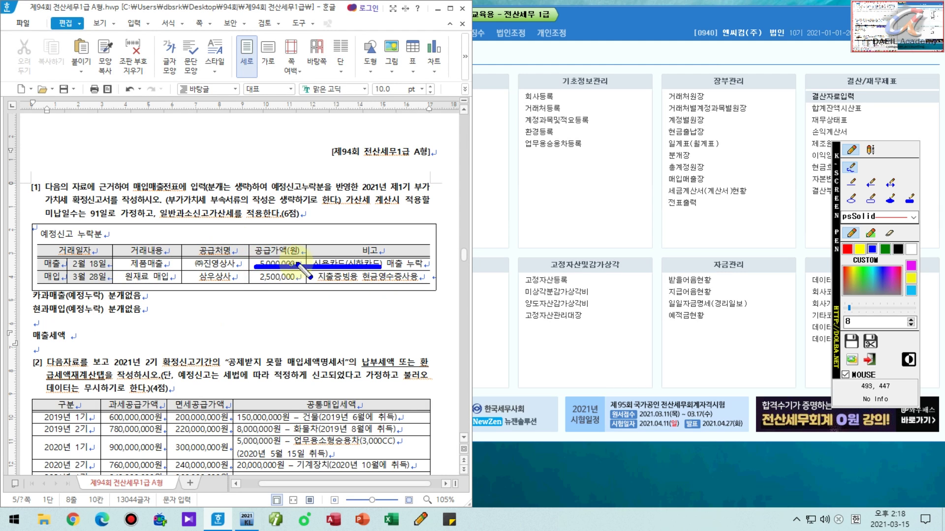
key("F12")
type("50")
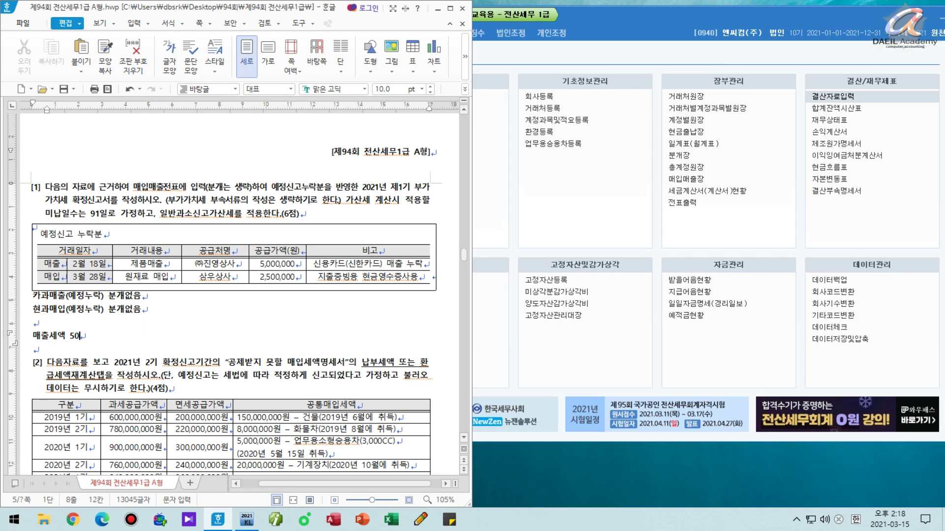
type("0,000")
key("Return")
Complete the tax calculation with the lines "-매입세액 250,000" and "= 미납된납부세액 250,000".
type("-매입")
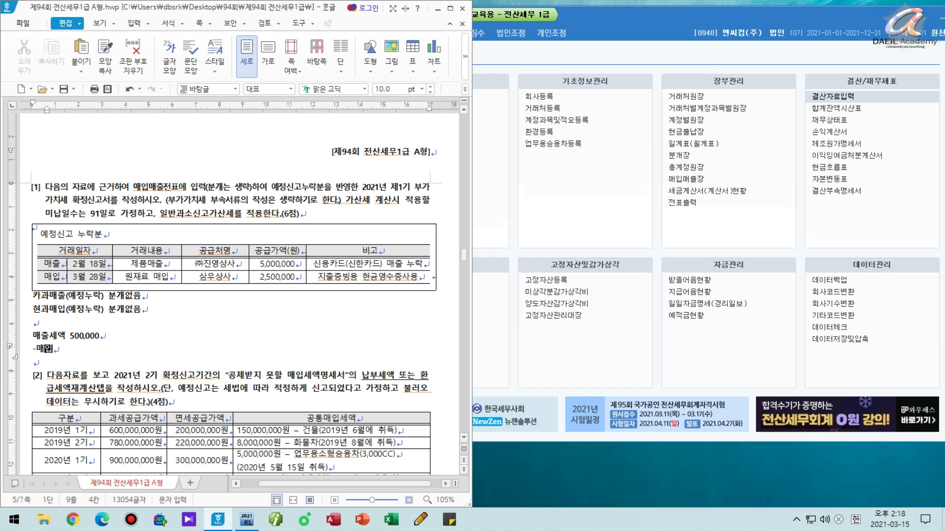
type("세액 ")
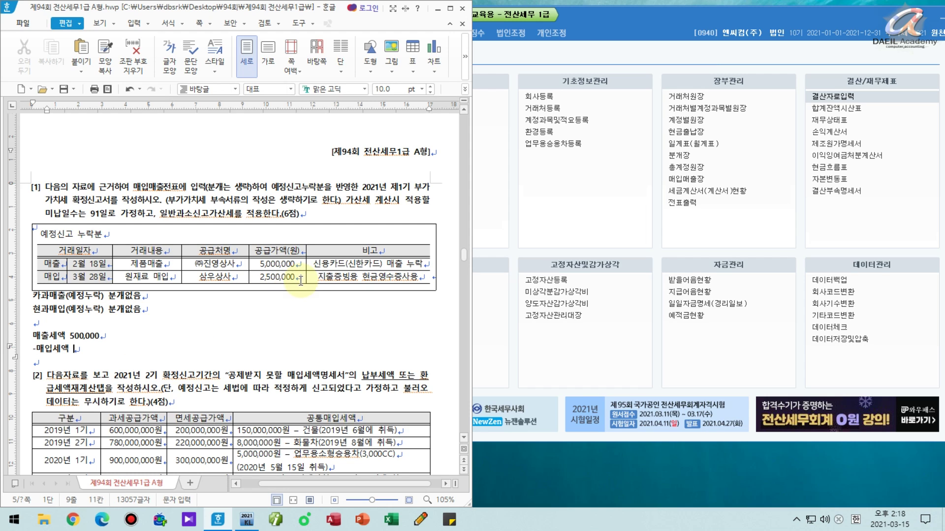
type("2")
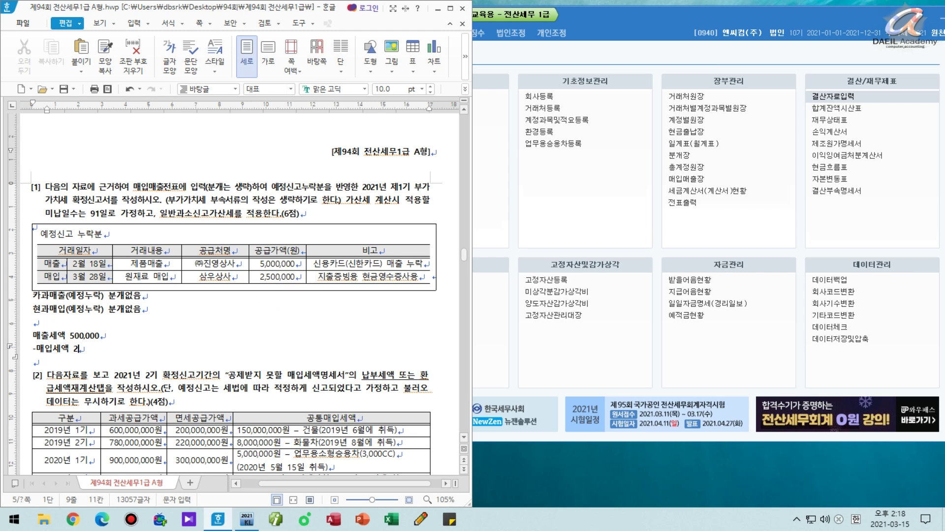
type("50,000")
key("Return")
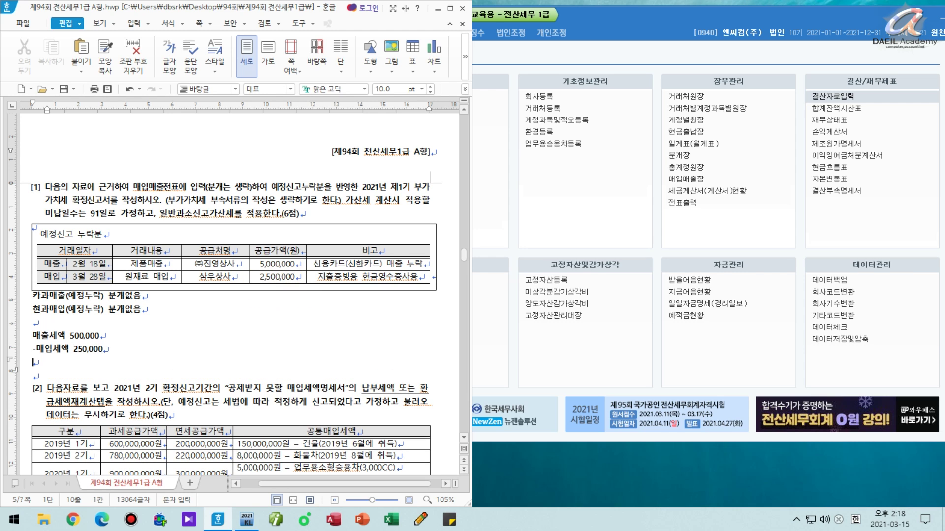
type("= 미납된납부세액 250,000")
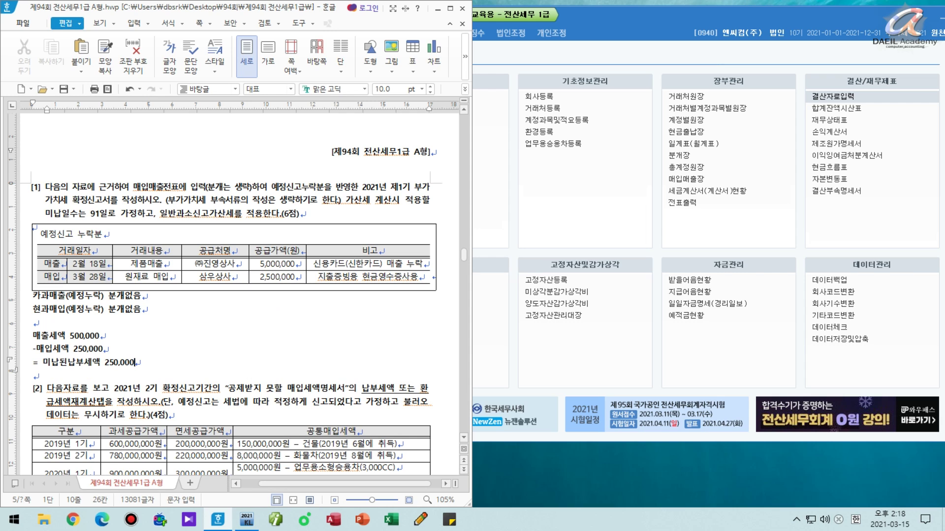
Underline and check the 미납된납부세액 line with the screen pen and clear the marks.
key("F9")
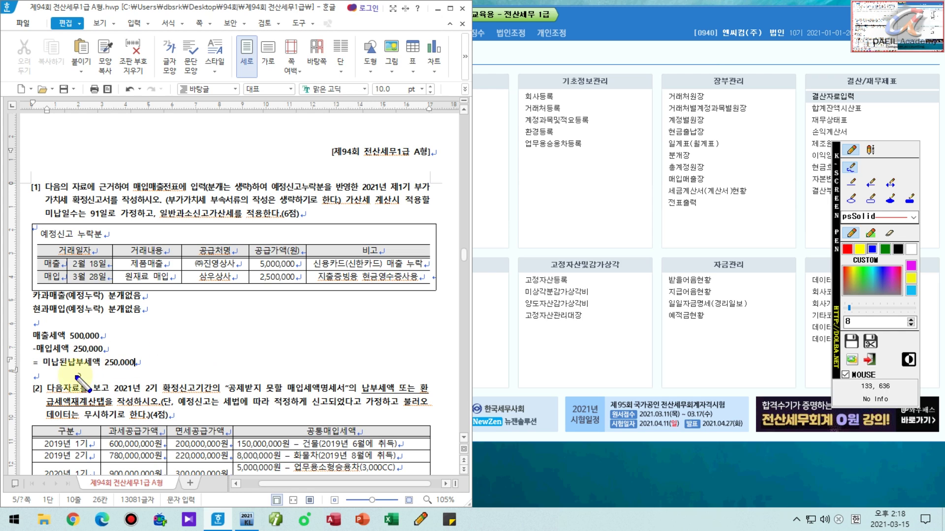
mouse_move(34, 373)
left_mouse_down()
mouse_move(157, 372)
mouse_move(231, 321)
left_mouse_up()
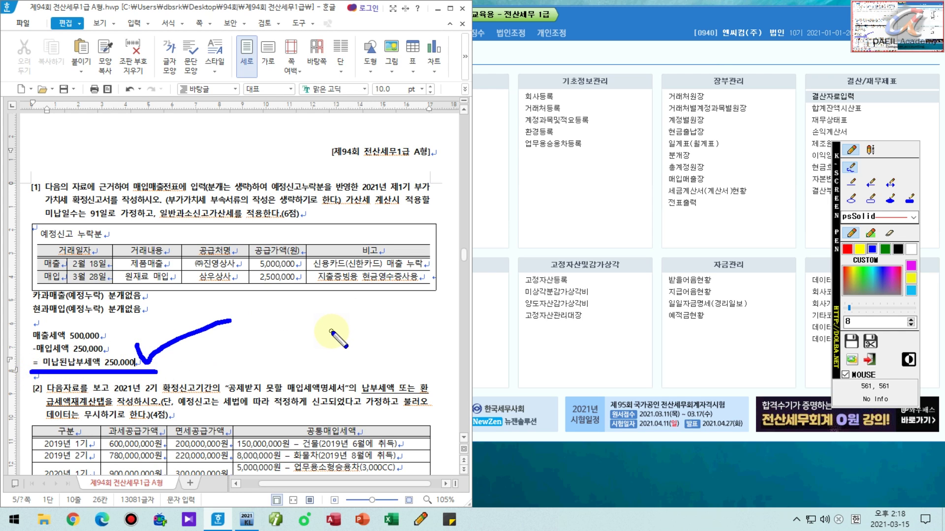
key("F9")
Add the penalty lines "신고불성실" and "납부지연가산세" below the 미납된납부세액 line, followed by a blank line.
left_click(88, 374)
type("신고불서")
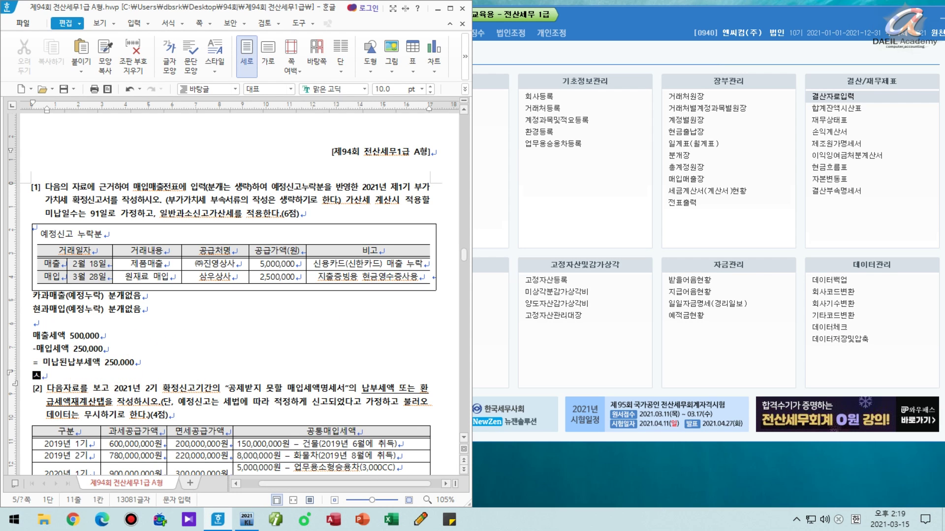
type("성실")
key("Return")
type("납부지연가산세")
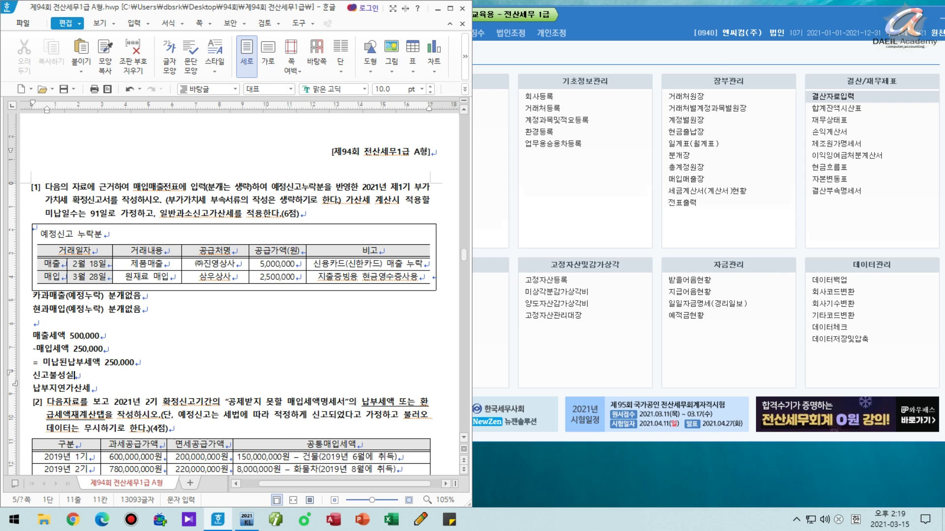
key("F12")
left_click_drag(36, 389, 127, 416)
key("F12")
key("Return")
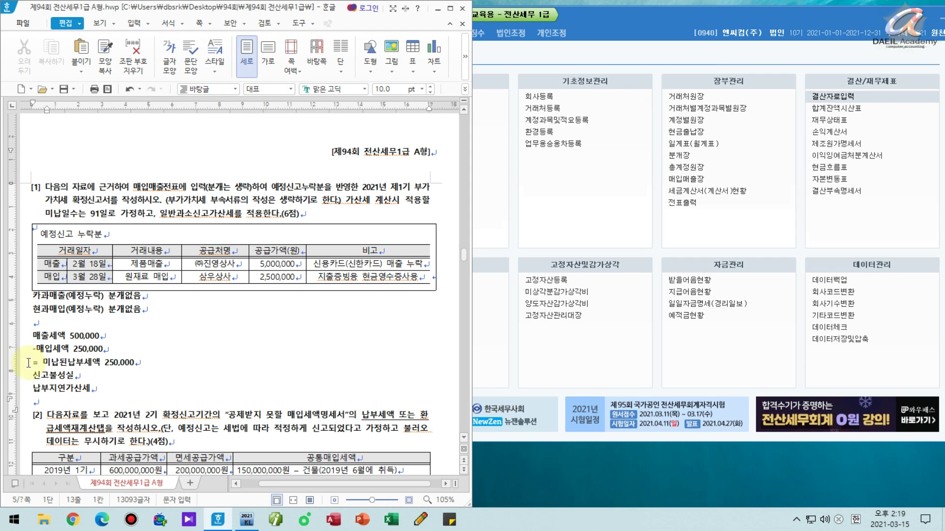
Complete the 신고불성실 line with the formula ": 미납된 납부세액 x 10% x (1-감면율)".
left_click(94, 376)
type("1")
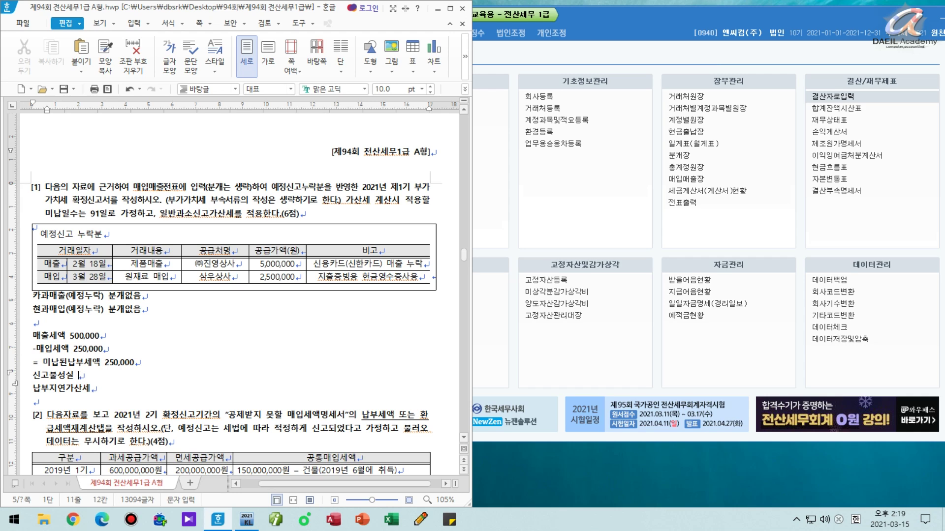
type(" 나")
key("BackSpace")
type("미납된 납부세액 x 10")
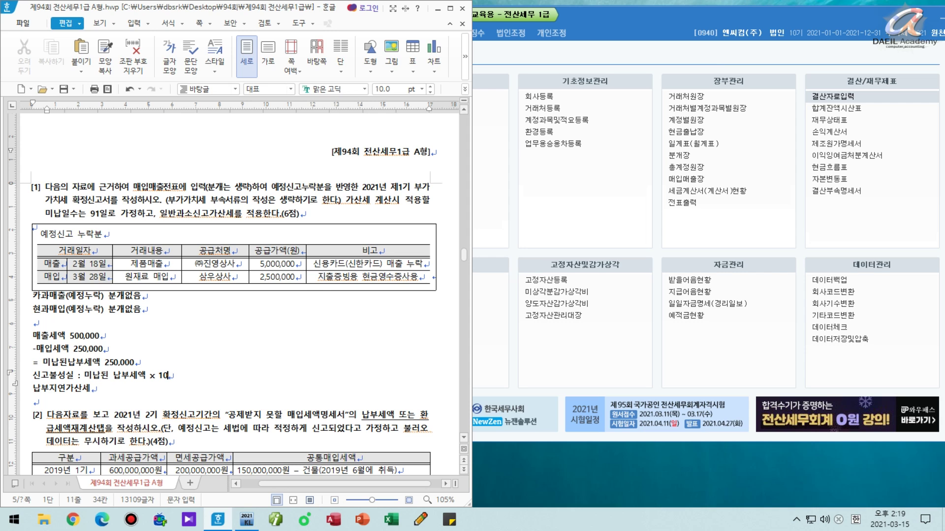
key("Hangul_Hanja")
key("Return")
type("% x (1-감면율)")
key("Down")
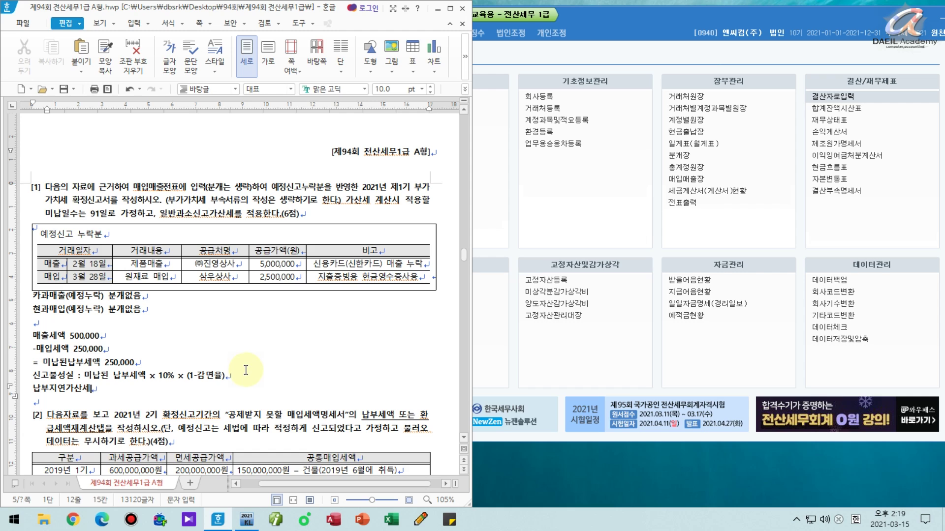
Complete the 납부지연가산세 line with ": 미납된 납부세액 x 기간 x 2.5 / 10,000" and start a new line below it.
type(": 미납된 납부세")
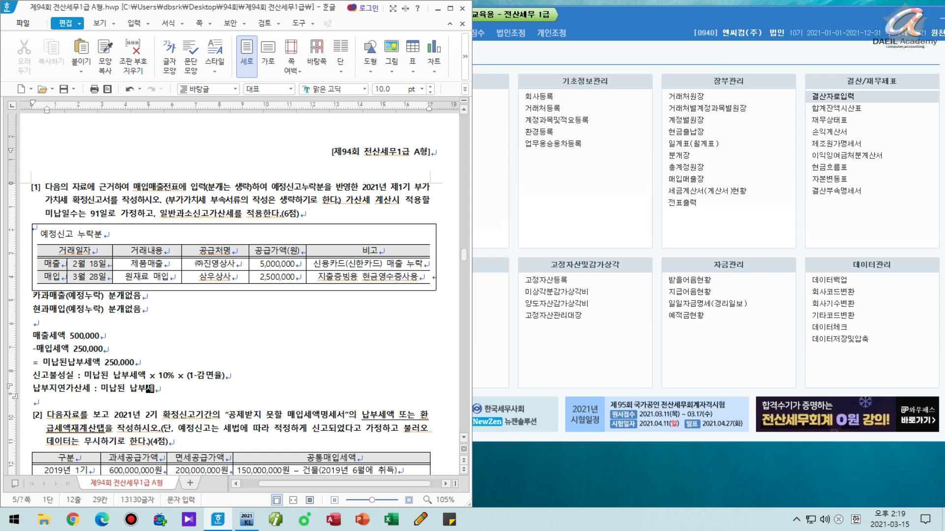
type("액 x 기간 x 2.5 / ")
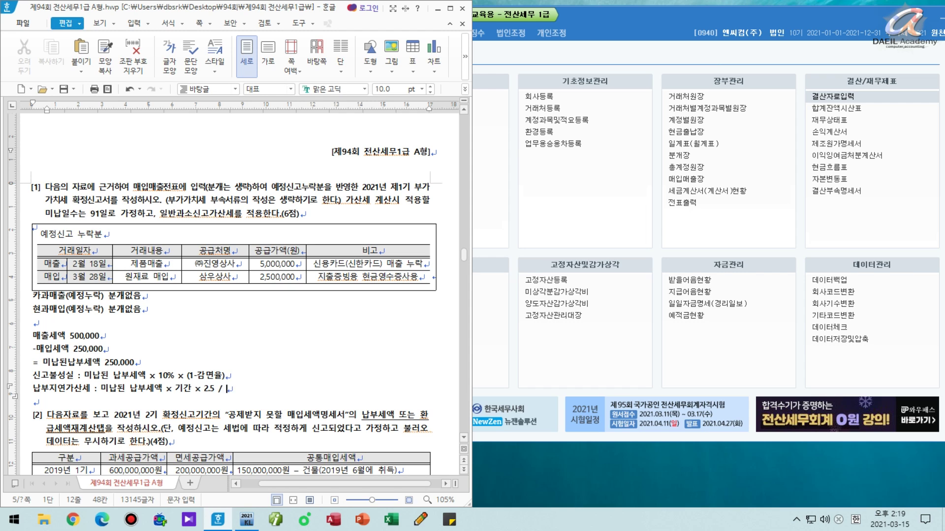
type("10,000")
key("Return")
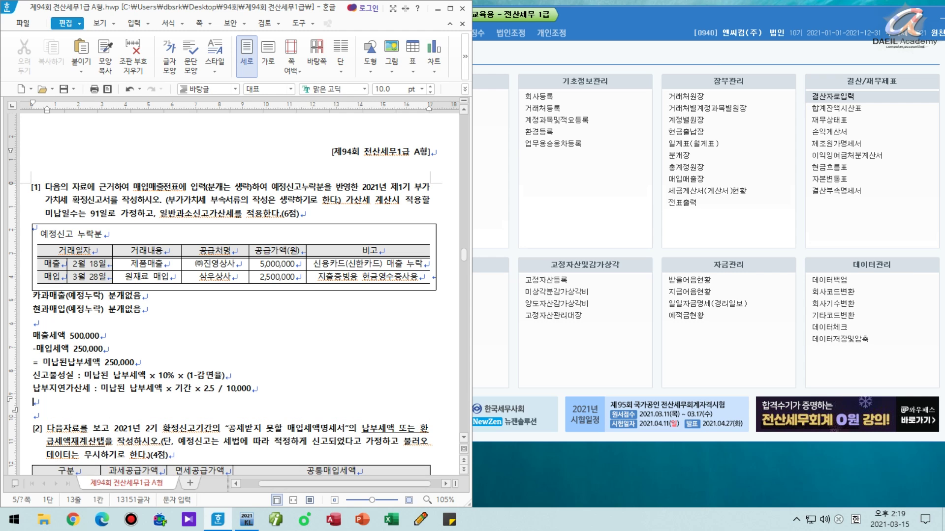
Add the heading "감면율 과소신고" with three draft rows below it: "1 9", "3 75" and "6 5".
key("Hangul")
type("감면ㅇ")
type("율 및")
type("소신고")
key("Return")
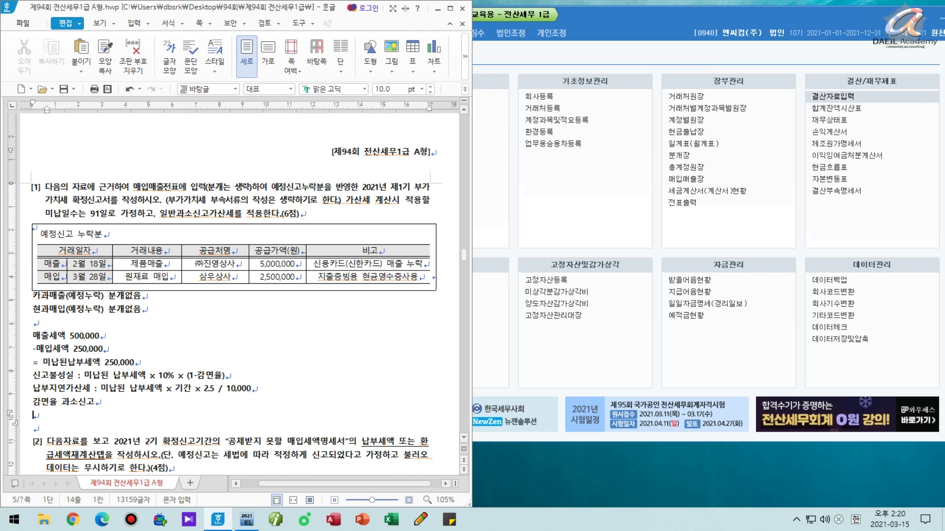
type("1  9")
key("Return")
type("3  75")
key("Return")
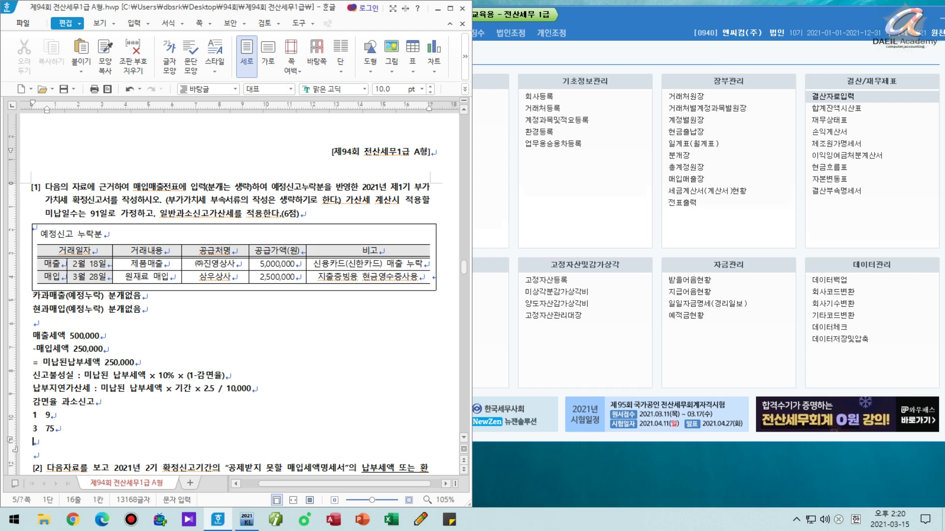
type("6   5")
key("Hangul")
Complete the three reduction-rate rows as "1개월이내 90%", "3개월이내 75%" and "6개월이내 50%".
left_click(37, 415)
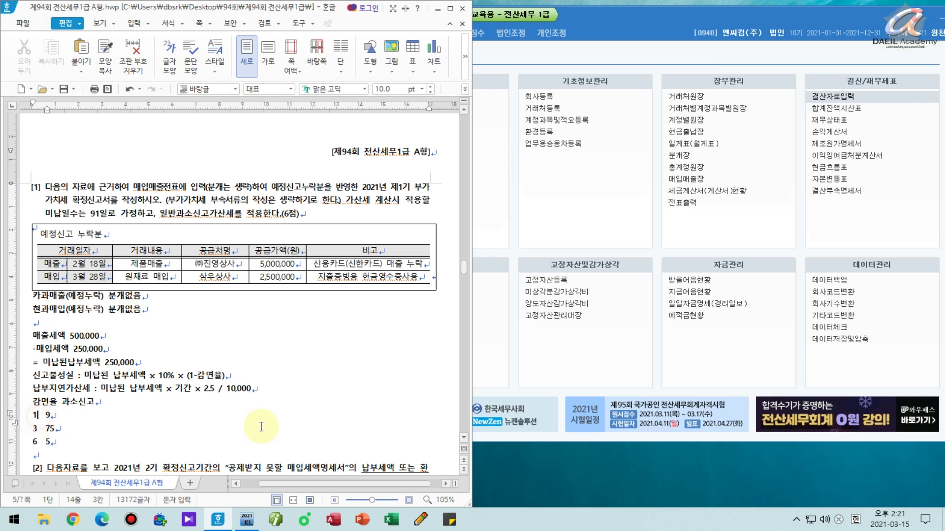
type("개월이내")
key("End")
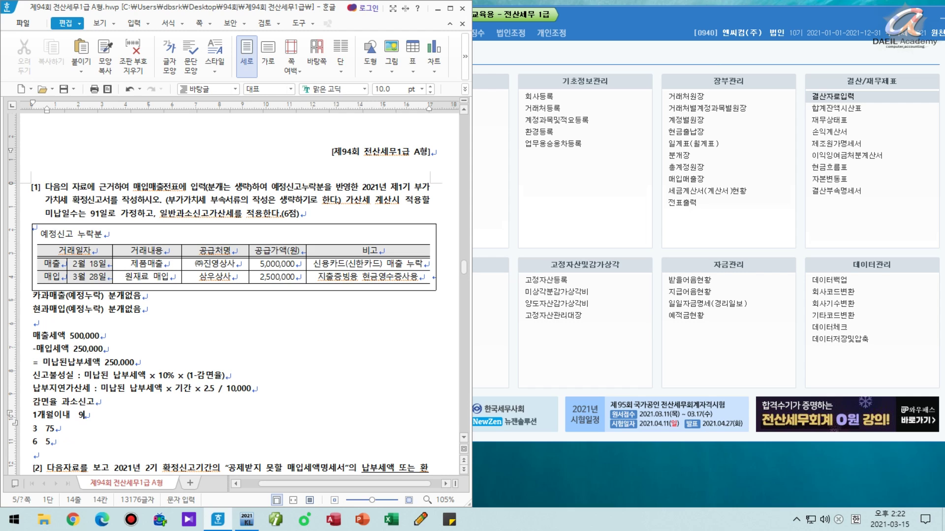
type("0%")
left_click(38, 429)
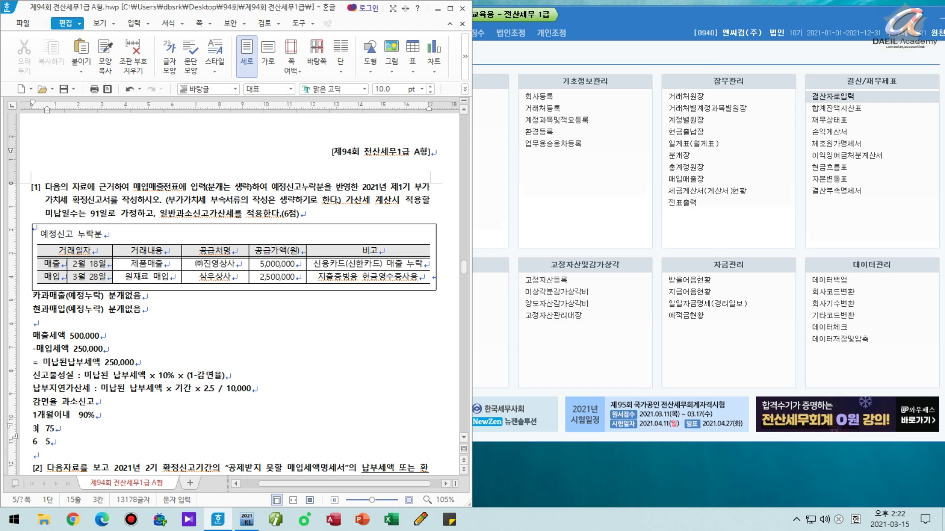
type("ㄱ개월이내")
left_click(83, 429)
type("%")
key("Down")
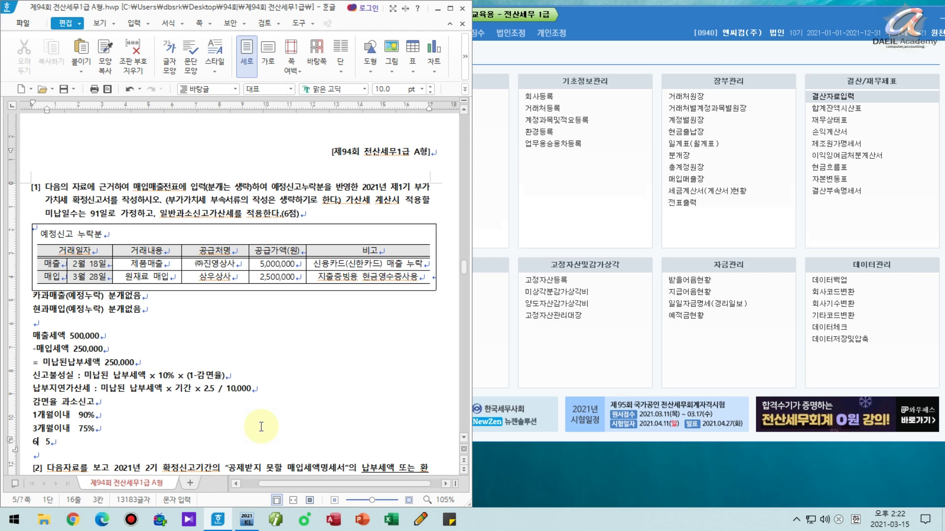
type("개월이내")
key("End")
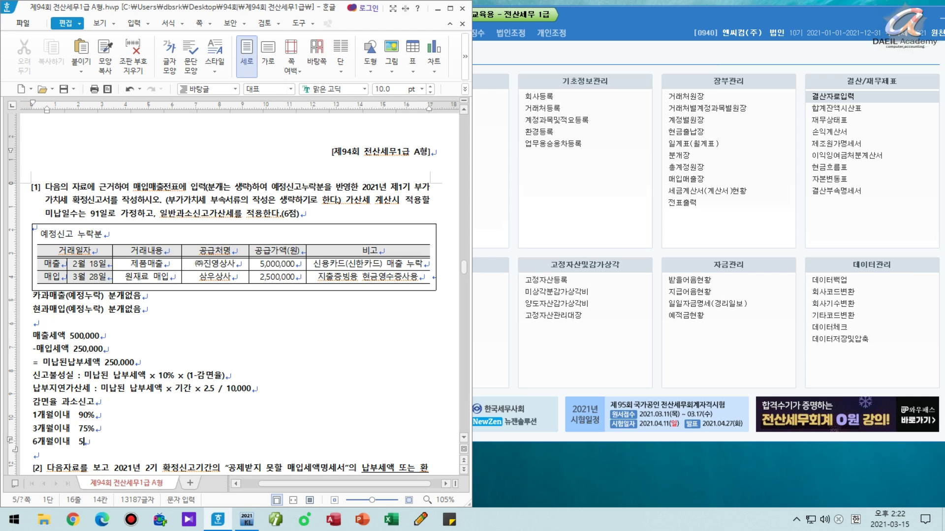
type("0%")
Underline the 91일 assumption in the question and mark the 3개월이내 75% row with the screen pen, and clear the marks.
key("F12")
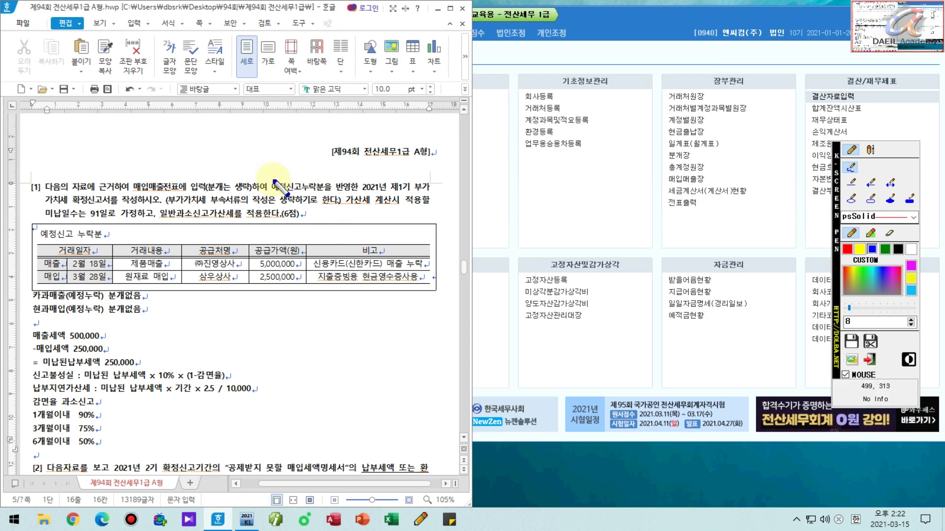
left_click_drag(68, 221, 135, 222)
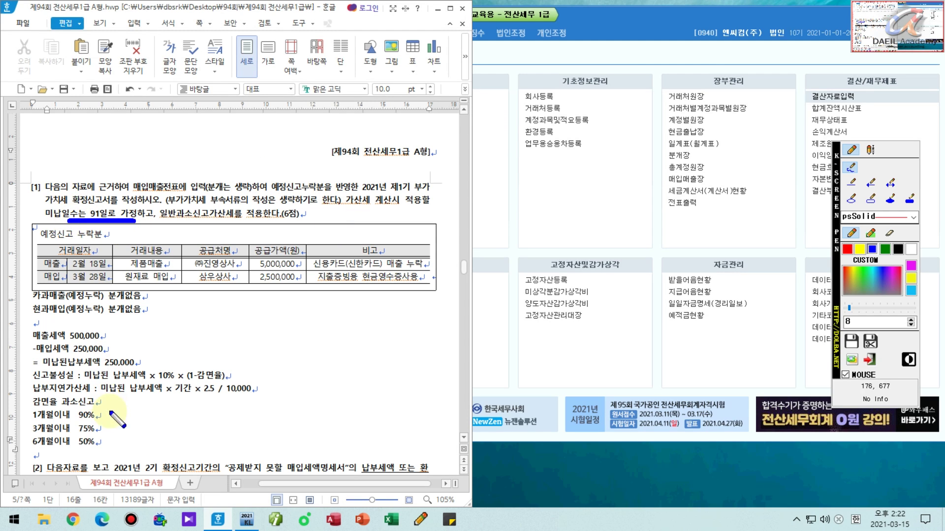
left_click_drag(98, 428, 119, 425)
key("F12")
In the 신고불성실 formula, replace 감면율 with 75% and 미납된 납부세액 with 250,000.
double_click(204, 375)
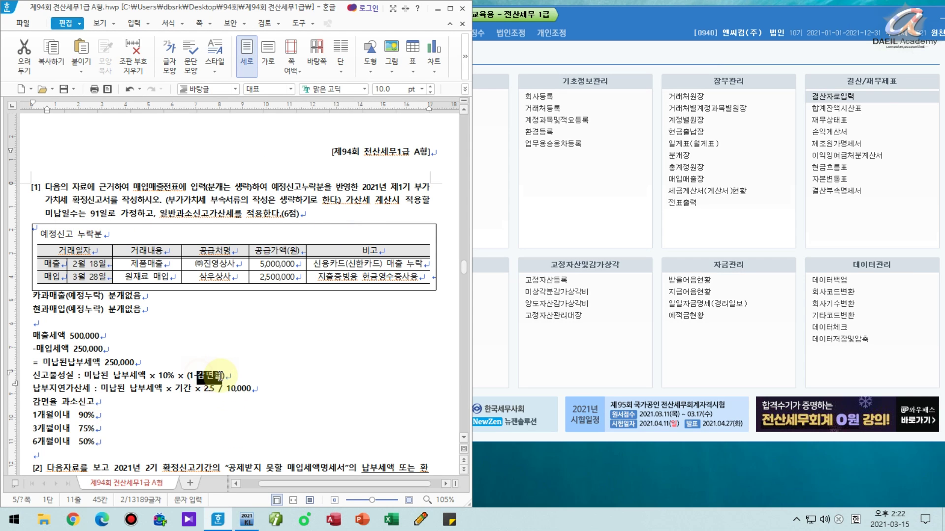
type("ㄱ5%")
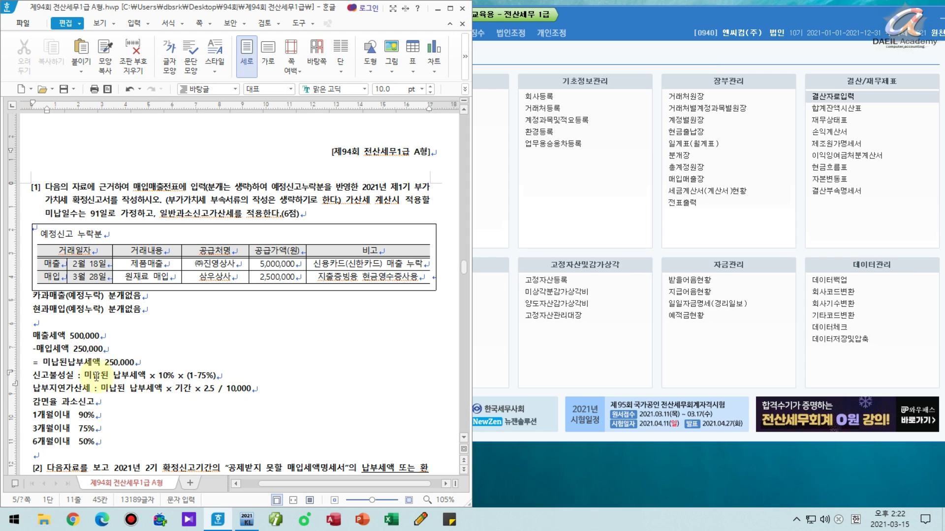
left_click_drag(84, 376, 146, 376)
type("250,000")
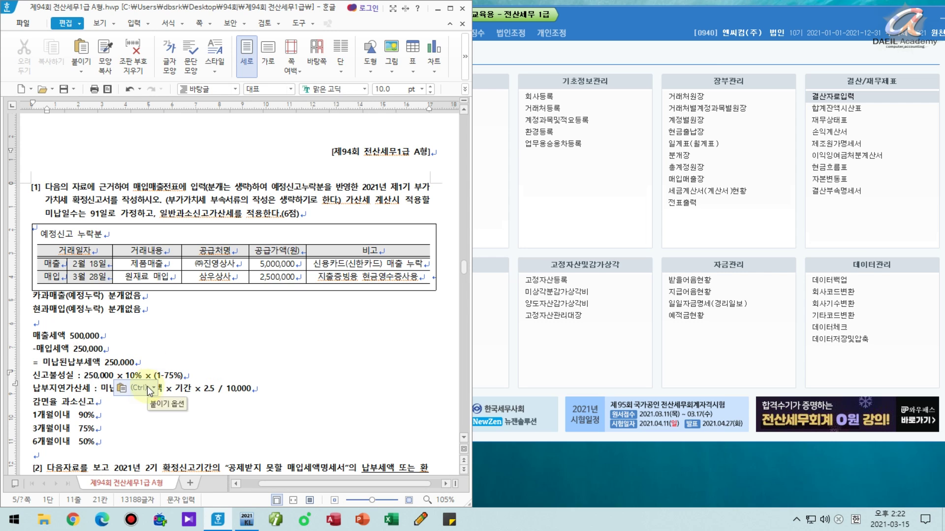
In the 납부지연가산세 formula, replace 미납된 납부세액 with 250,000 and 기간 with the 91 copied from the question.
left_click(209, 388)
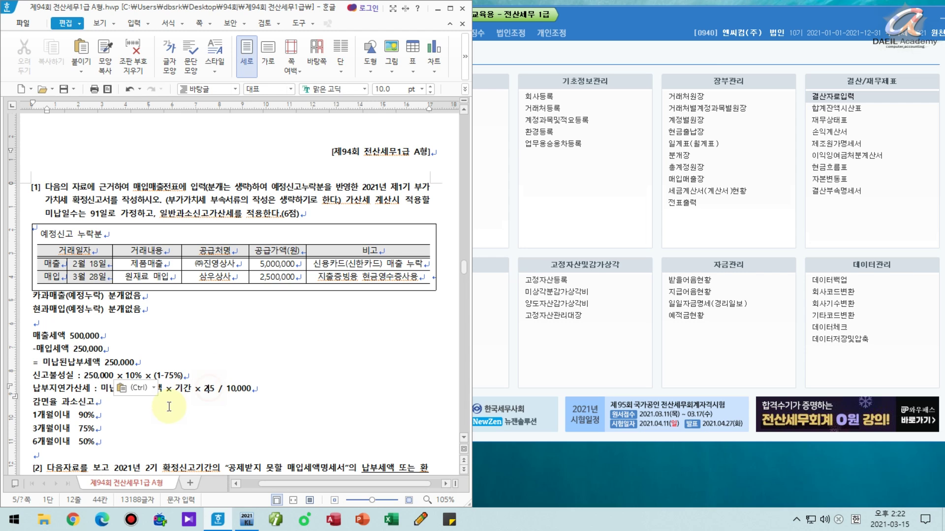
left_click_drag(101, 389, 162, 390)
type("250,000")
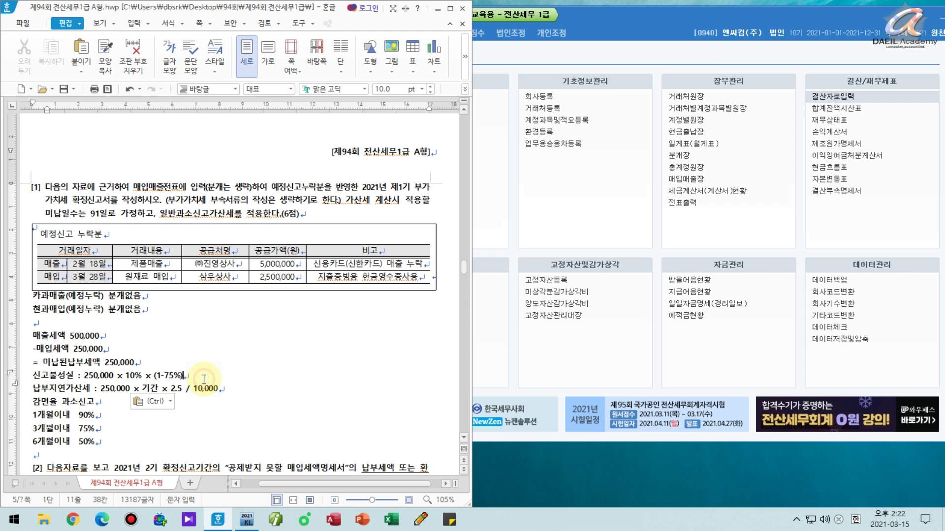
left_click_drag(90, 214, 99, 214)
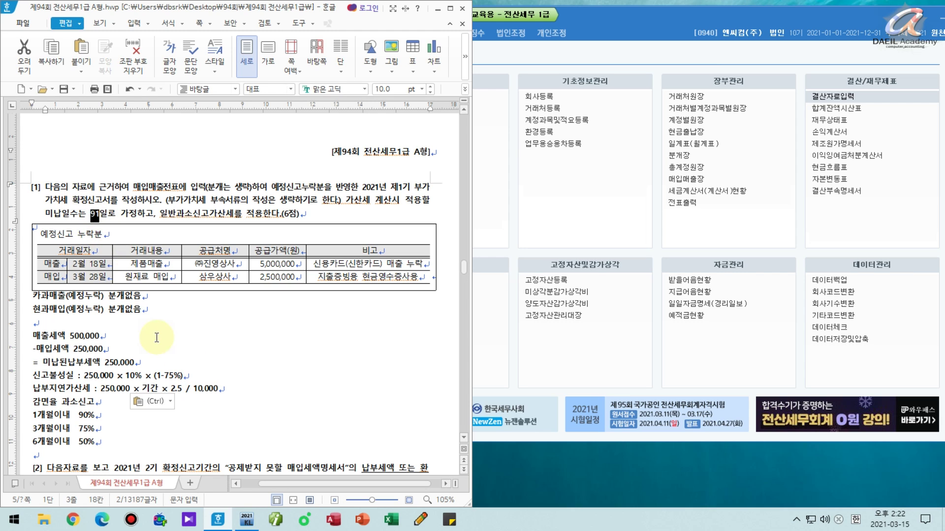
key("ctrl+c")
left_click_drag(142, 388, 161, 389)
key("ctrl+v")
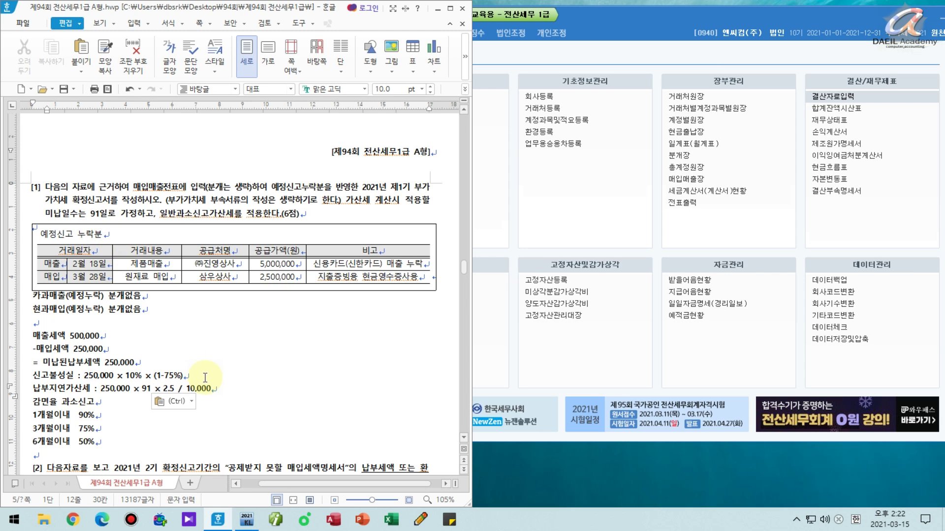
Append the results "= 6,250" to the 신고불성실 line and "= 5,687" to the 납부지연가산세 line.
left_click(205, 376)
type("=")
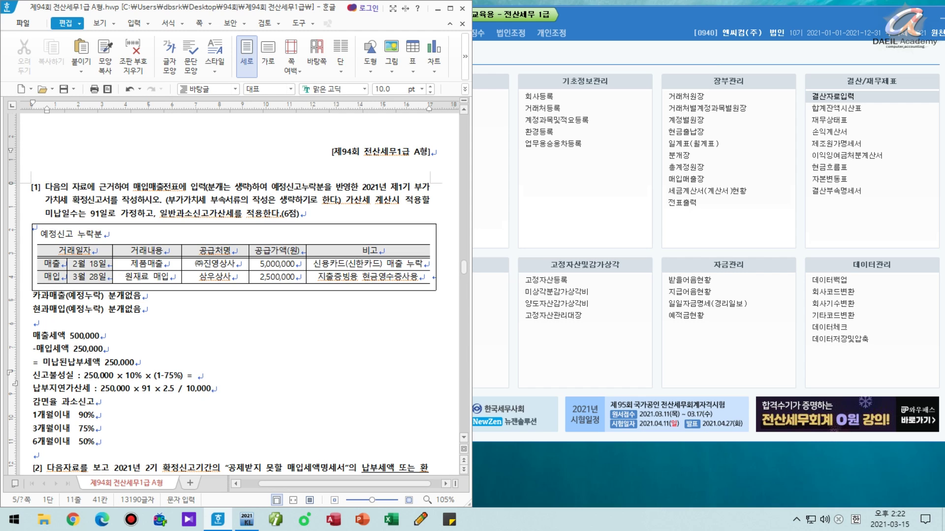
key("Hangul")
type("6,250")
left_click(211, 388)
type("=")
type("5,687")
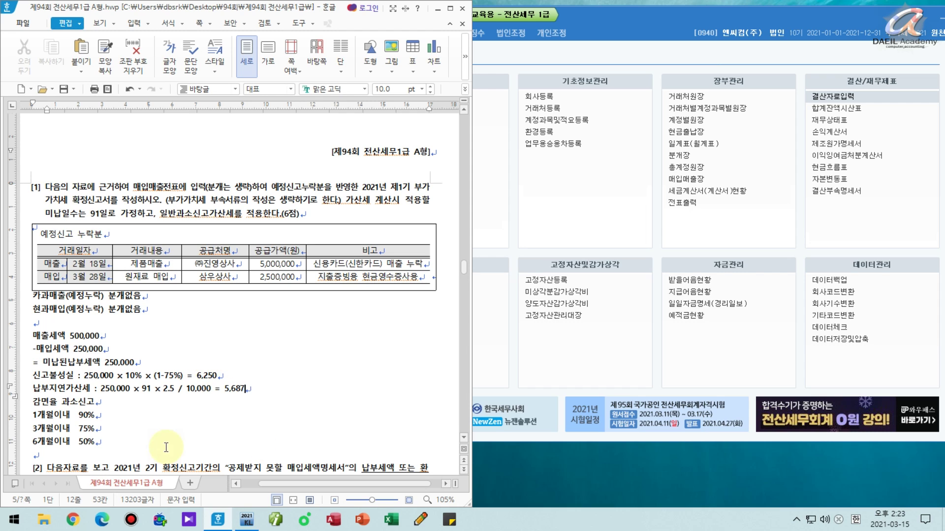
key("Hangul")
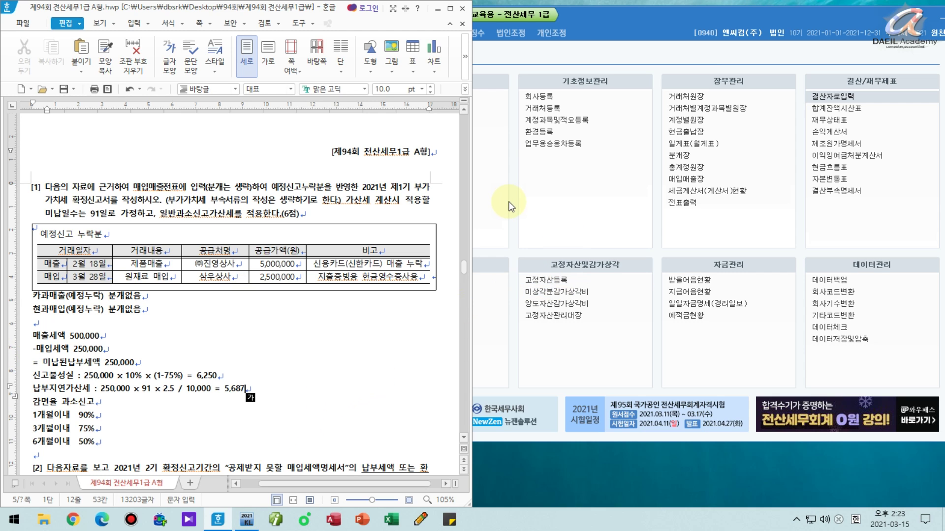
Switch to the 전산세무 1급 accounting program, open 매입매출전표입력 and start an entry dated February 18.
left_click_drag(555, 17, 595, 29)
left_click(499, 125)
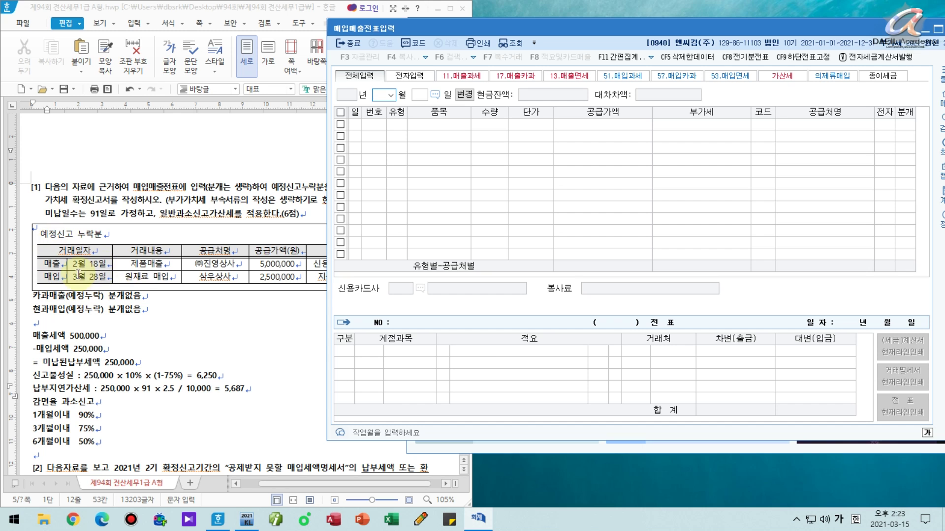
type("2")
key("Return")
key("Return")
type("18")
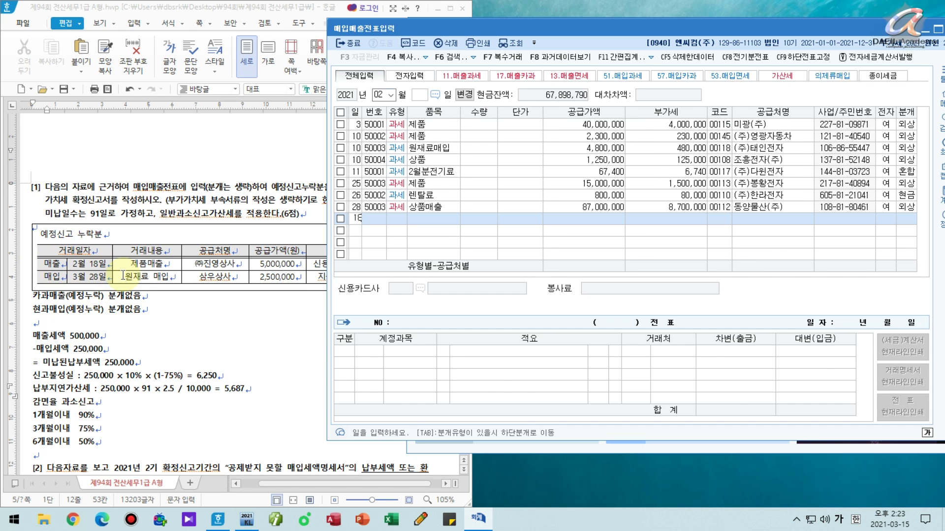
key("Return")
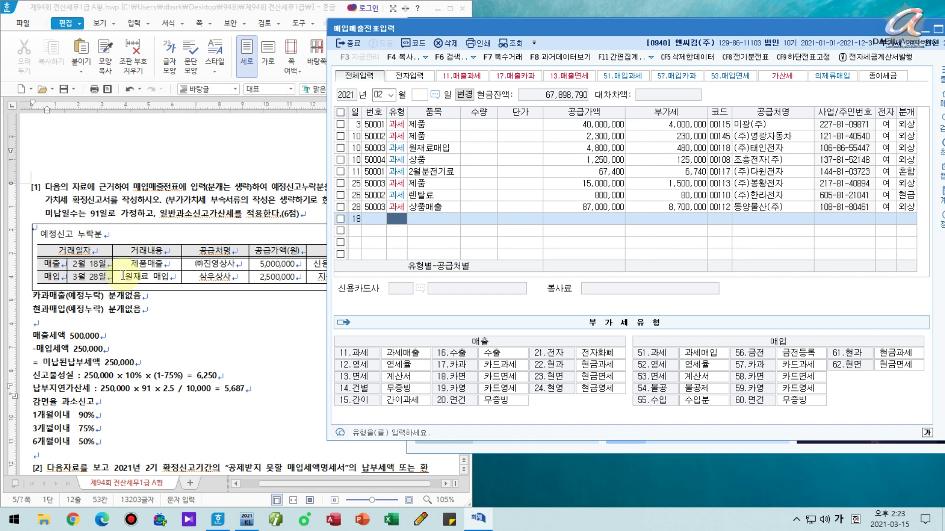
Set the February 18 entry's type to 17.카과 and its item to 제품, leaving quantity and unit price blank.
type("17")
key("Return")
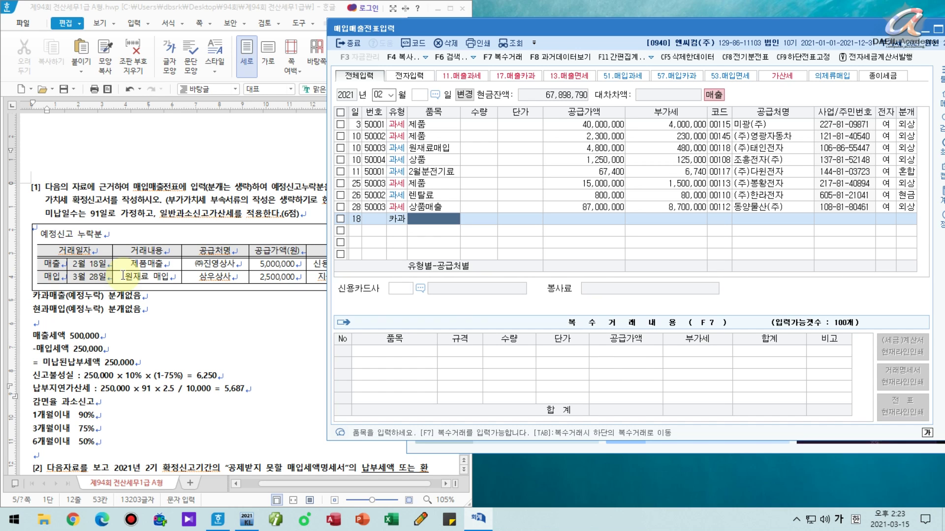
type("제품")
key("Return")
key("Return")
key("Return")
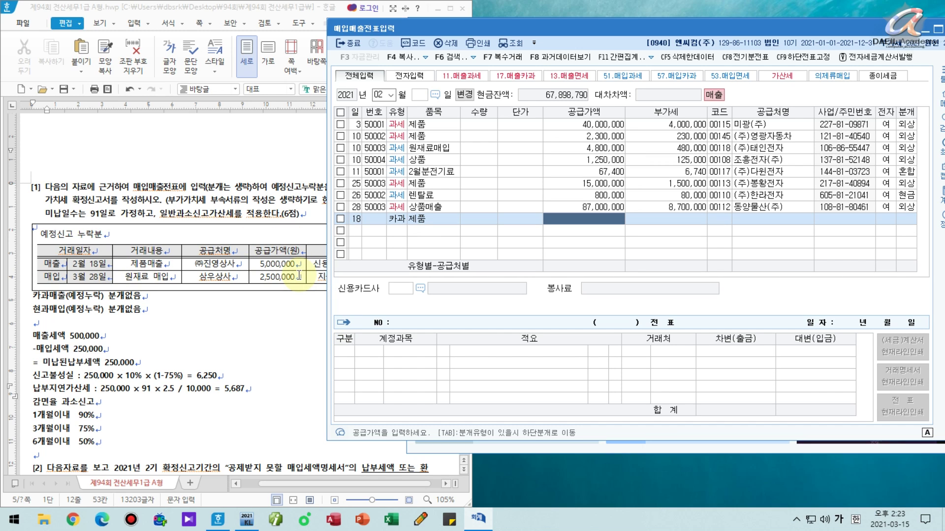
Enter the supply value 5,000,000 and the customer (주)진영상사 for the sale, and bring the exam table's 비고 column into view.
type("5000000")
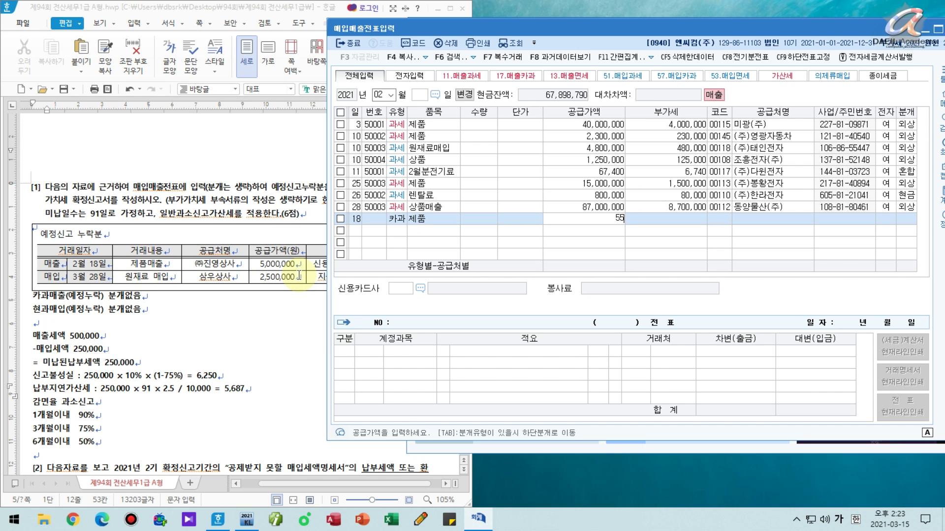
key("Return")
key("Return")
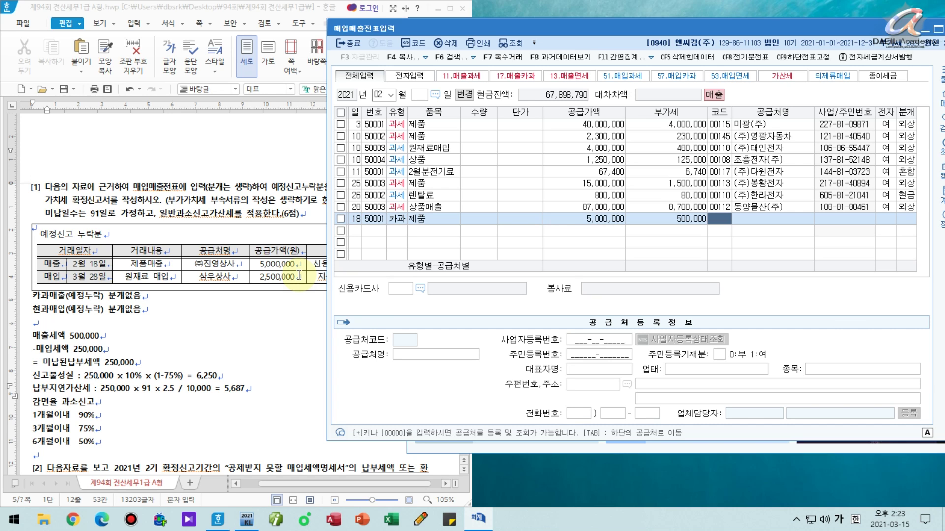
type("진영")
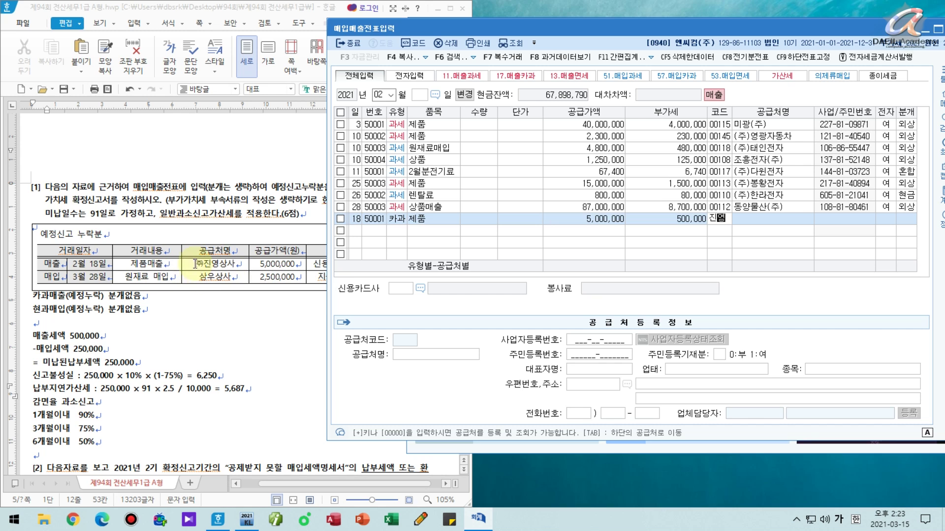
key("Return")
key("Return")
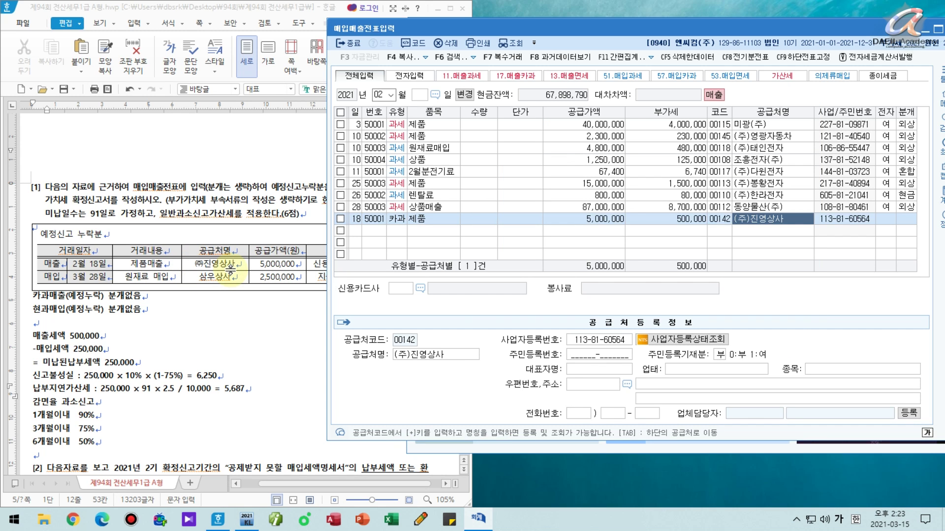
left_click(286, 242)
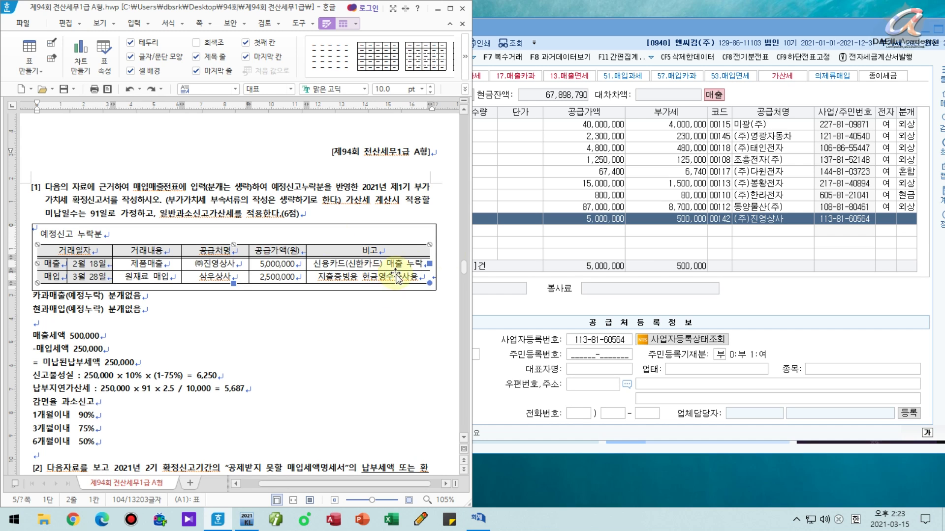
Set the card company of the February 18 sale to 신한카드 and its journal type to 0:분개없음.
left_click(767, 53)
type("신한")
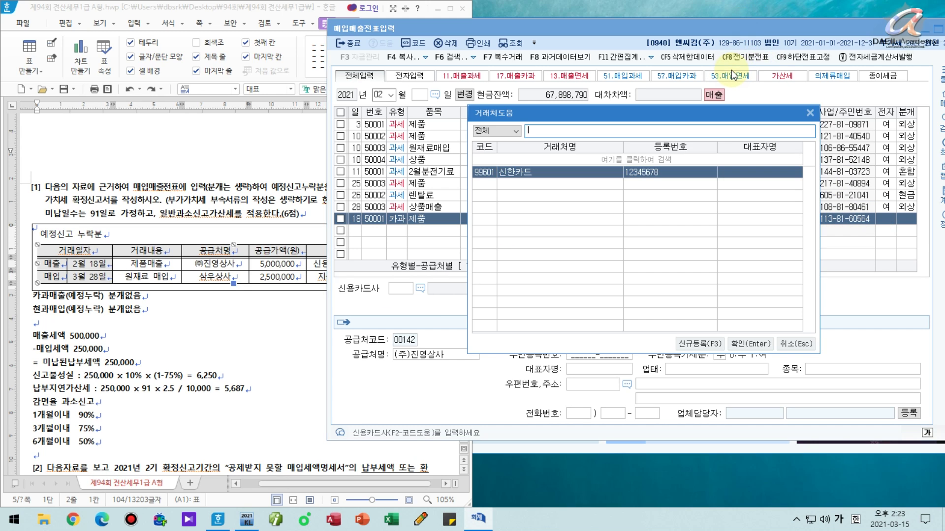
key("Return")
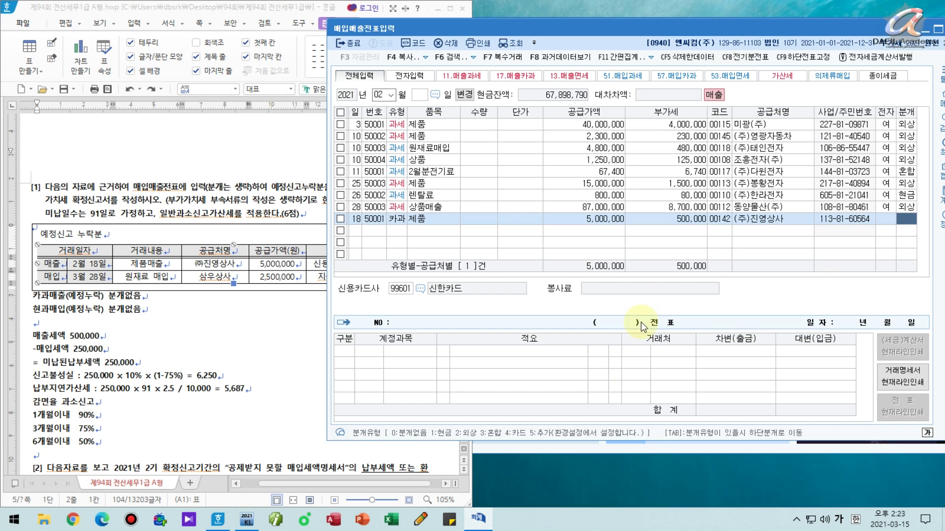
type("0")
key("Return")
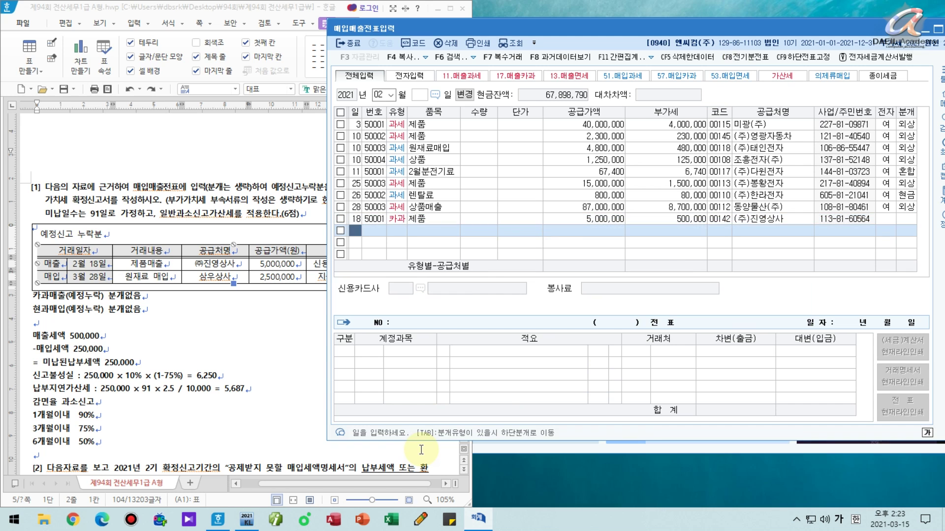
Start a new 매입매출전표 entry dated March 28, 2021.
key("shift+Tab")
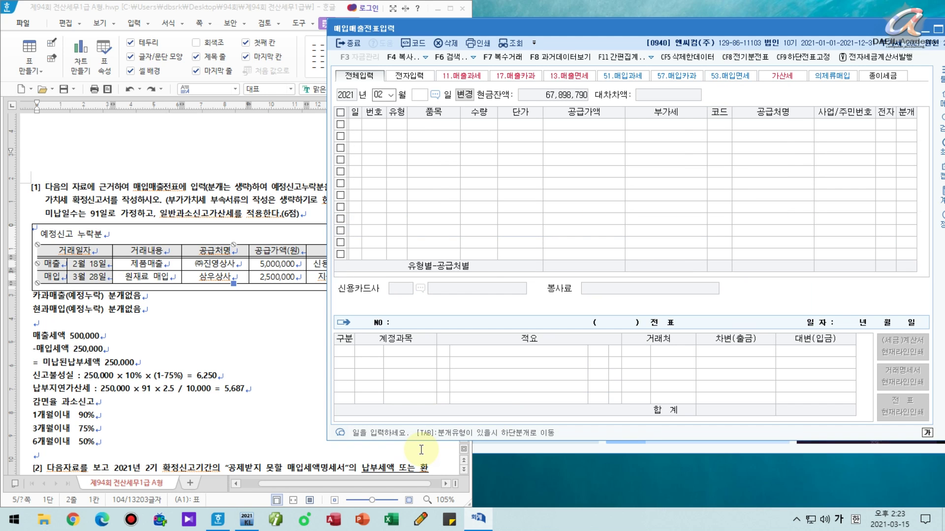
type("03")
key("Return")
type("28")
key("Return")
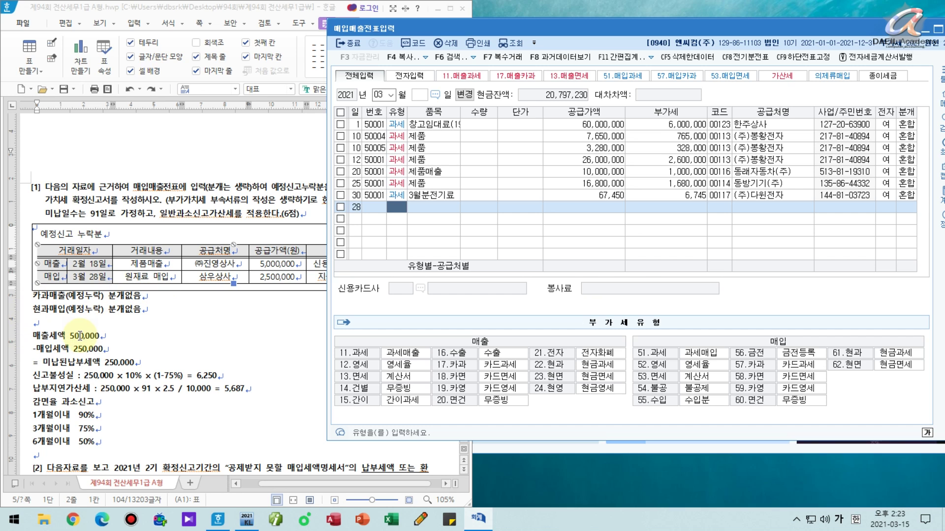
Set the March 28 entry's type to 61.현과 and its item to 원재료, leaving quantity and unit price blank.
type("61")
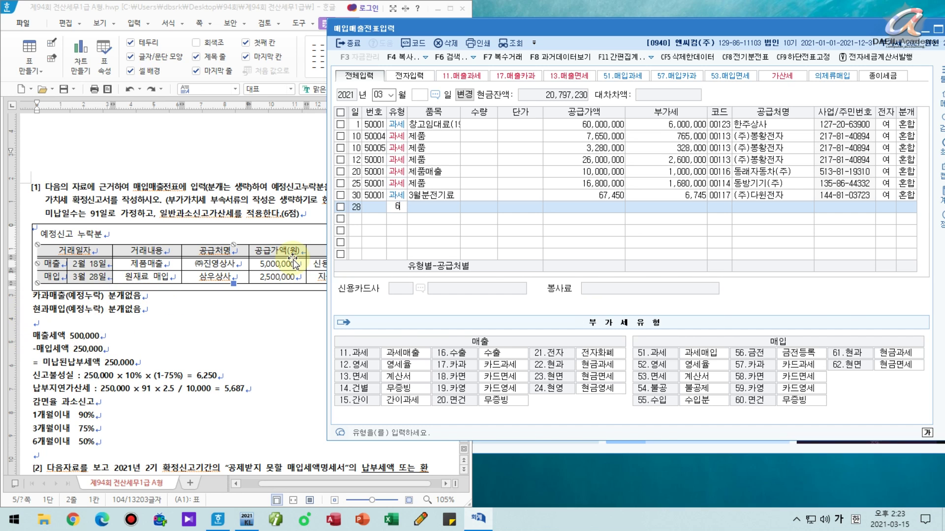
key("Return")
type("료")
key("Return")
key("Return")
key("Return")
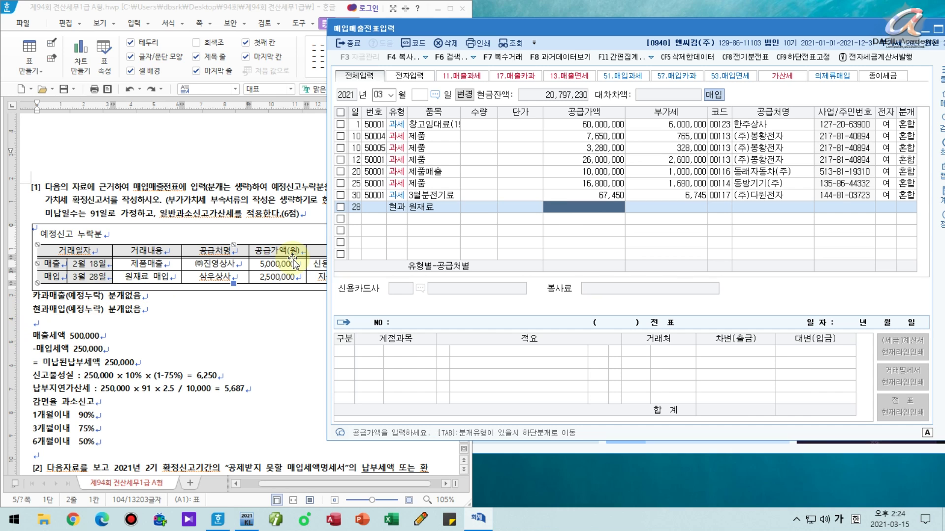
Enter the supply value 2,500,000 for the March 28 raw-material purchase and accept its VAT amount.
type("2750")
key("BackSpace")
key("BackSpace")
key("BackSpace")
type("500000")
key("Return")
key("Return")
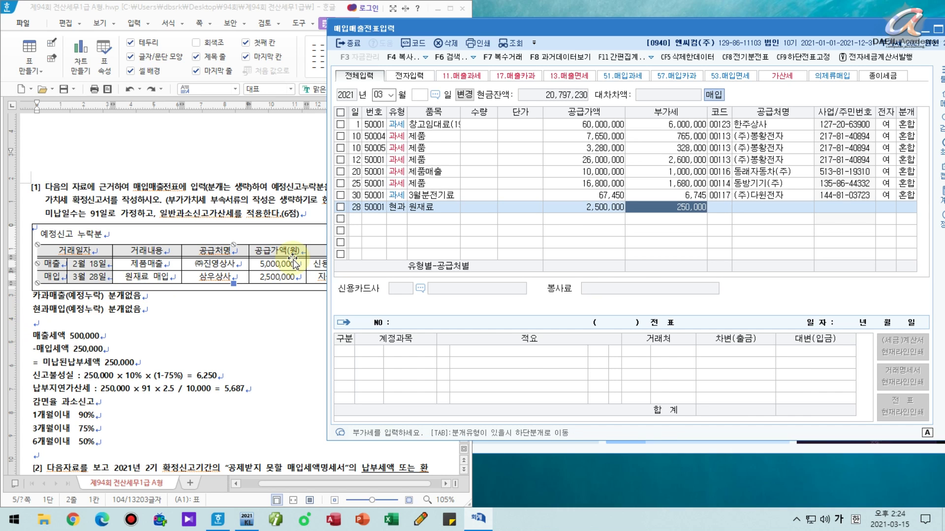
Set the supplier of the March 28 purchase to 삼우상사 and complete the entry without a journal entry.
left_click(243, 187)
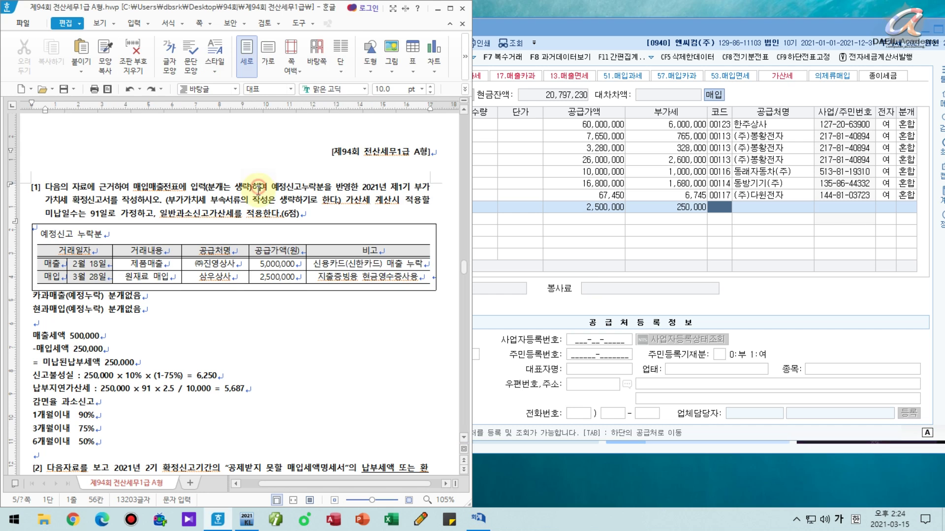
left_click(741, 27)
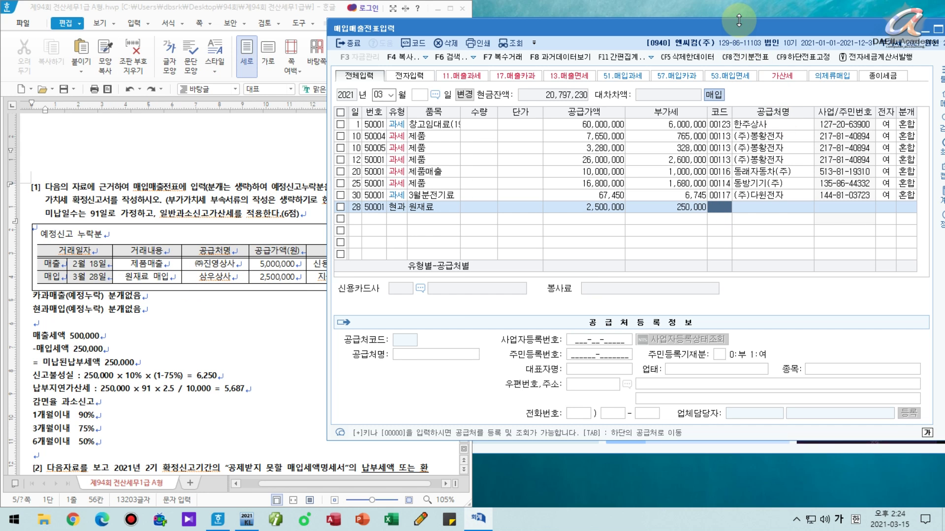
key("Return")
key("Return")
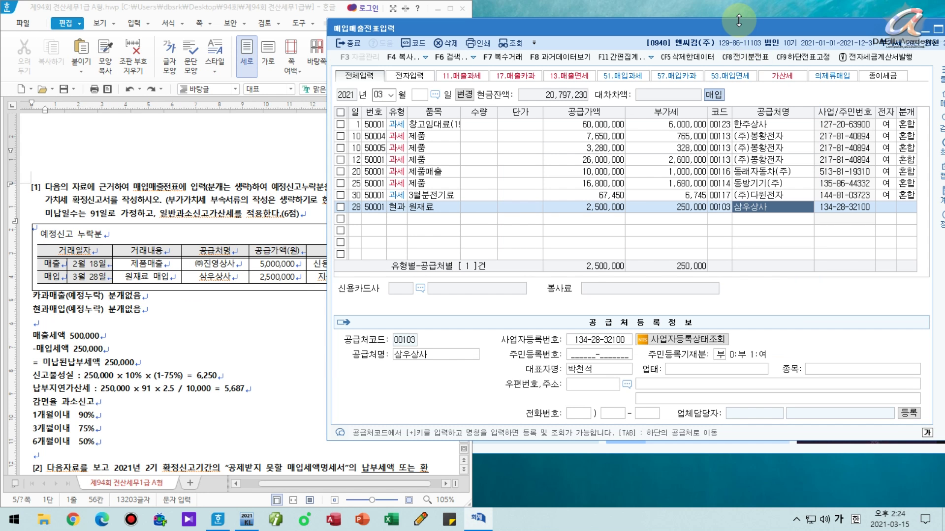
key("Return")
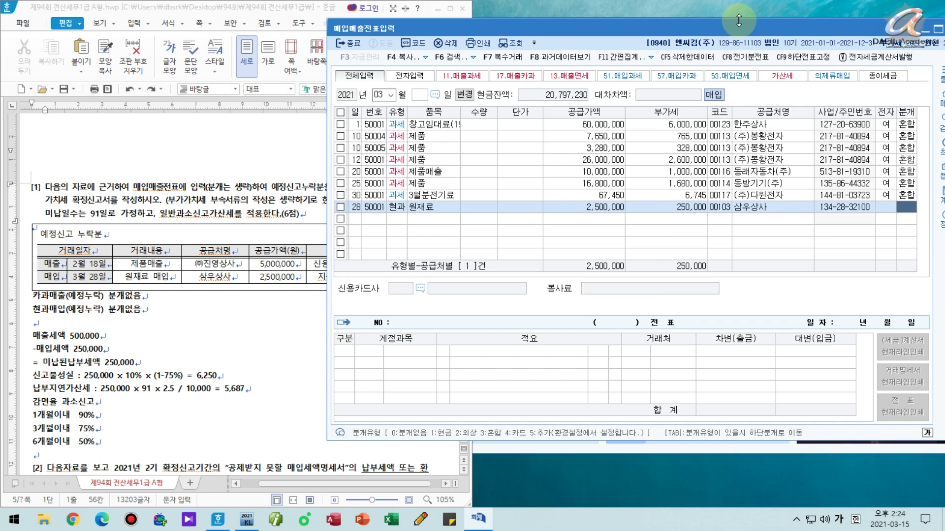
key("Return")
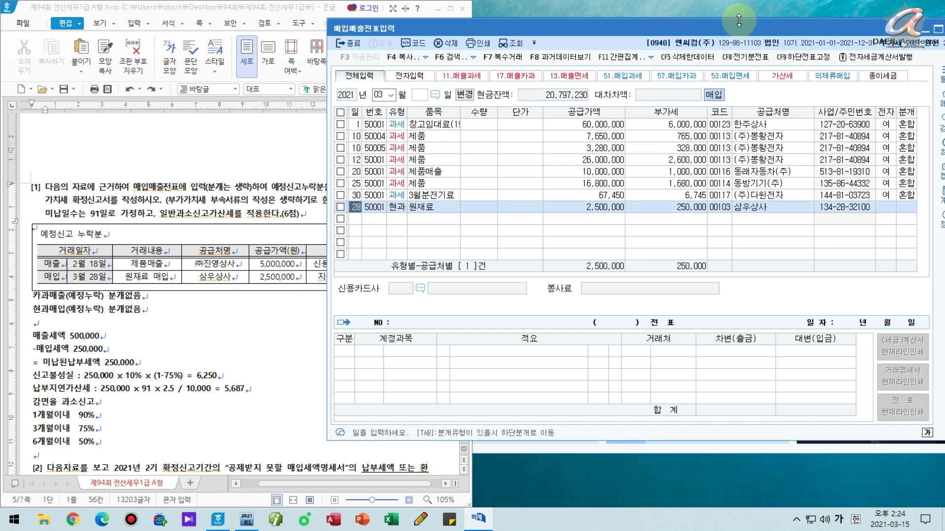
left_click(651, 57)
left_click(651, 58)
left_click(650, 58)
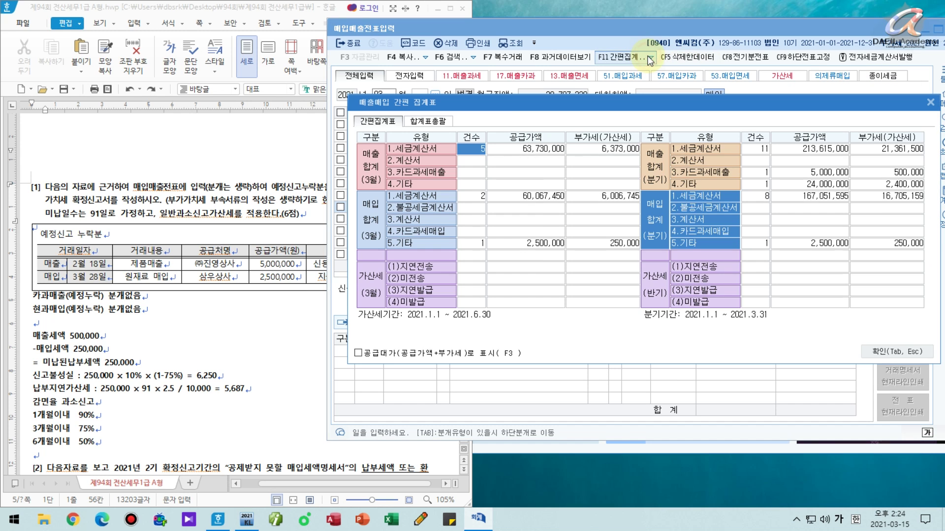
key("Escape")
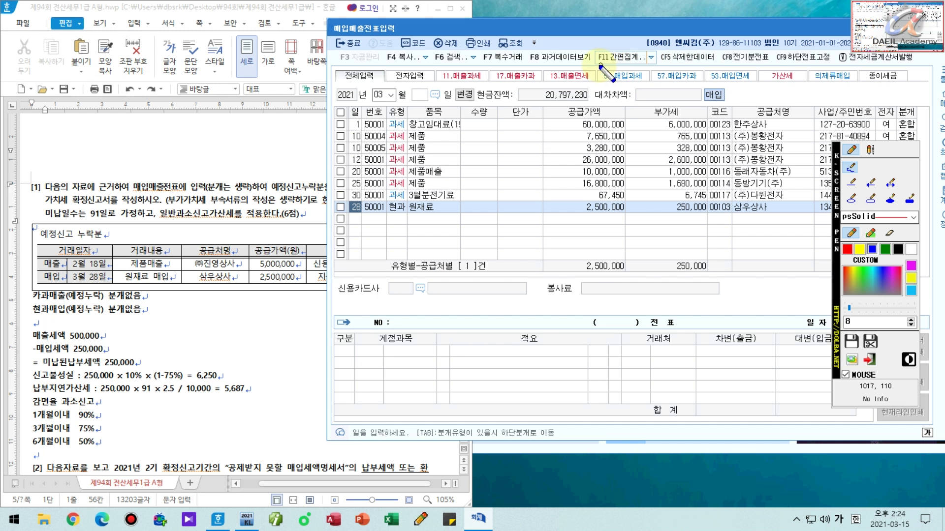
Open the 예정 누락분 function for the March 28 purchase entry.
mouse_move(599, 65)
left_mouse_down()
mouse_move(660, 66)
mouse_move(638, 48)
mouse_move(652, 50)
mouse_move(647, 69)
mouse_move(655, 58)
left_mouse_up()
left_click(653, 58)
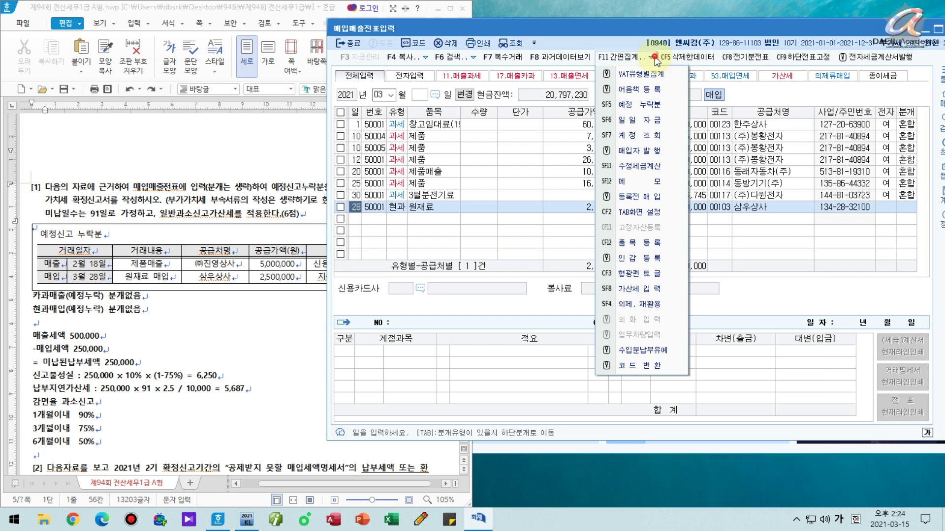
middle_click(353, 213)
middle_click(716, 80)
left_click(651, 57)
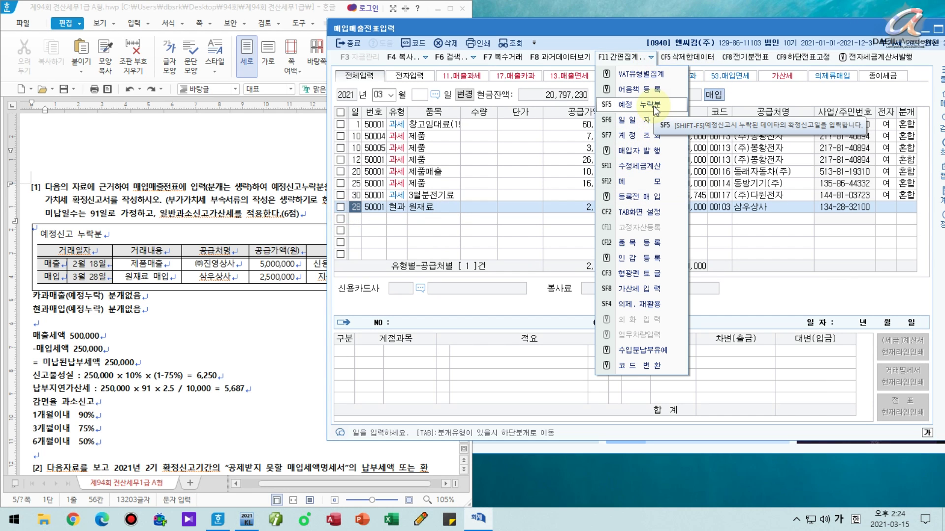
left_click(654, 109)
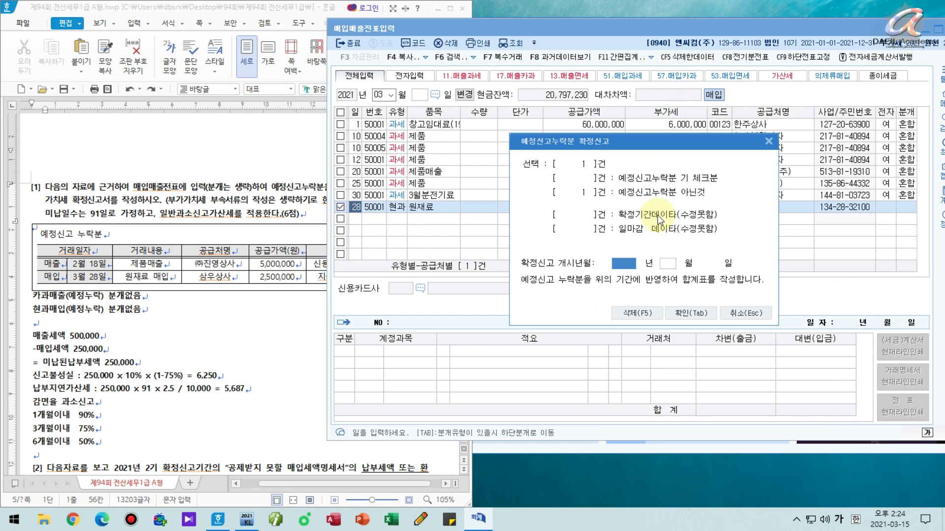
Set the purchase's 확정신고 개시년월 to April 2021 and confirm it as a 예정신고 누락분.
middle_click(557, 277)
left_click_drag(510, 271, 598, 271)
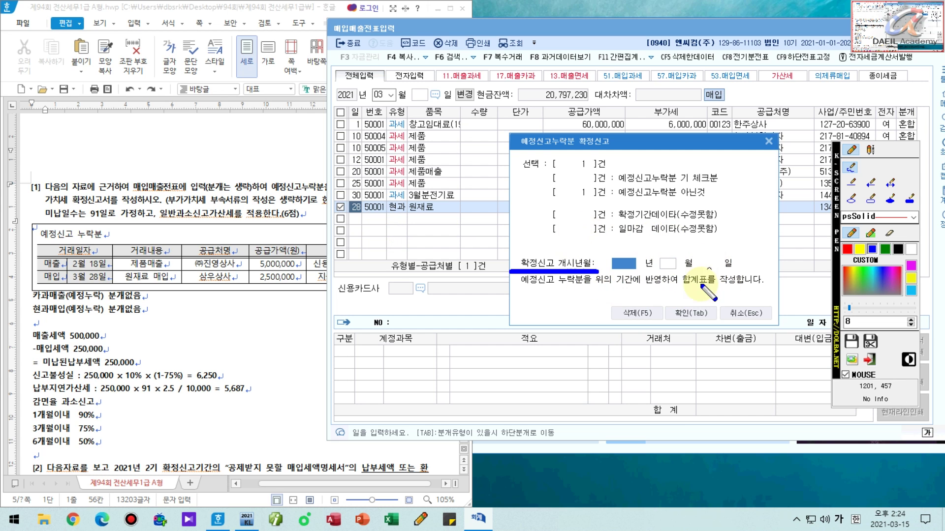
key("Escape")
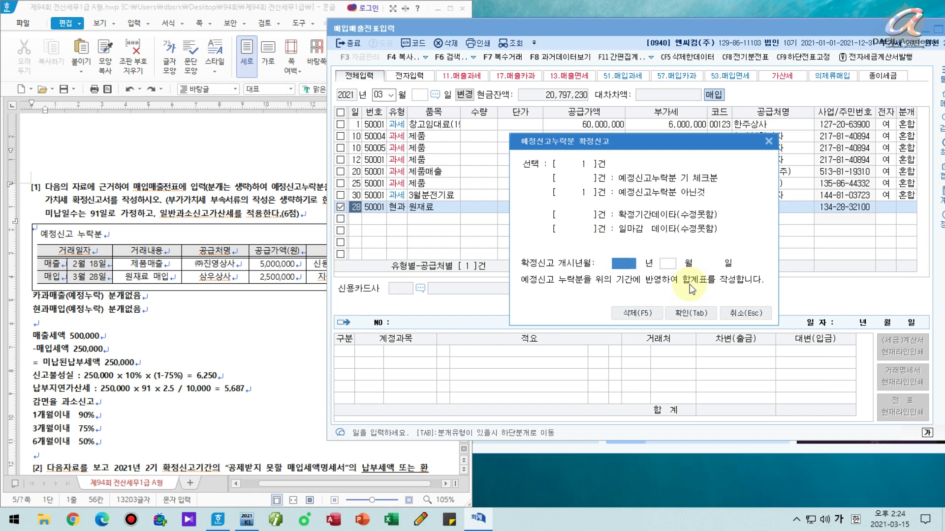
type("21")
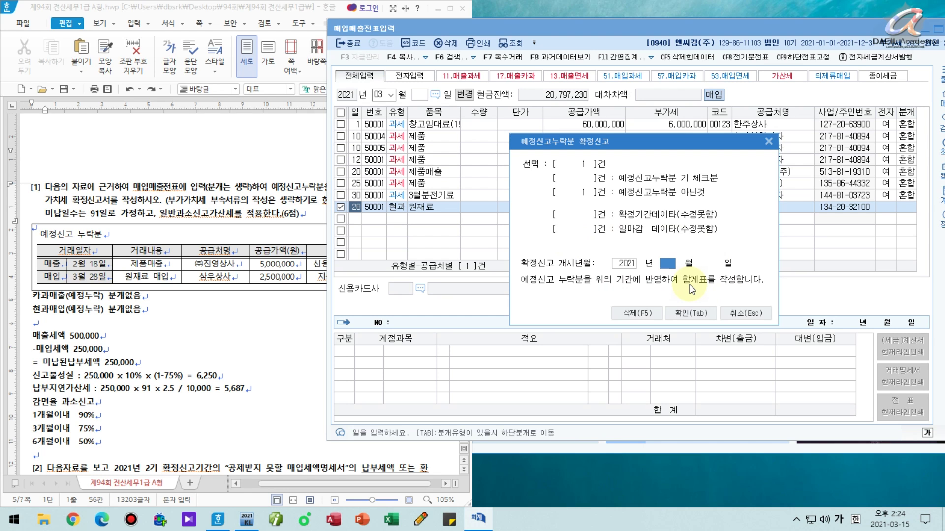
type("4")
key("Return")
key("Tab")
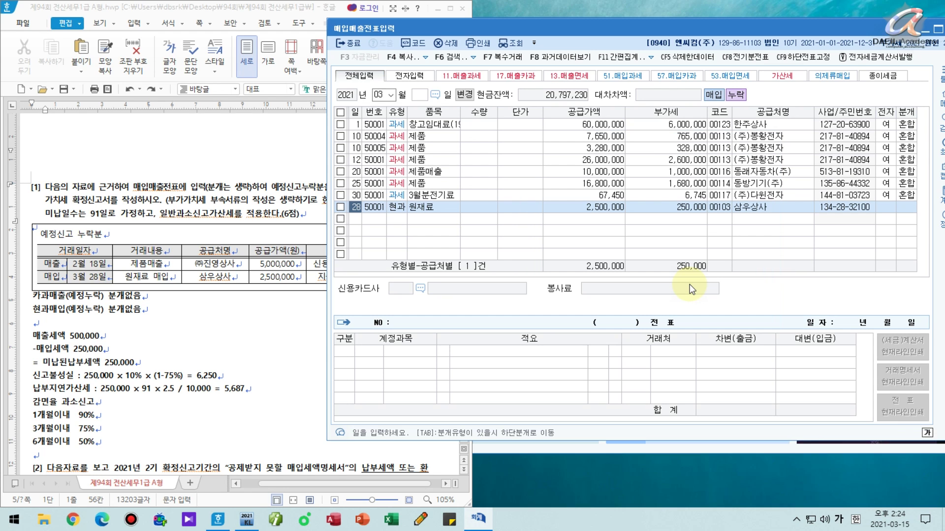
Display the vouchers of February 18 and select the 제품 sale to (주)진영상사.
key("F12")
mouse_move(761, 91)
left_mouse_down()
mouse_move(721, 100)
mouse_move(764, 110)
left_mouse_up()
key("F12")
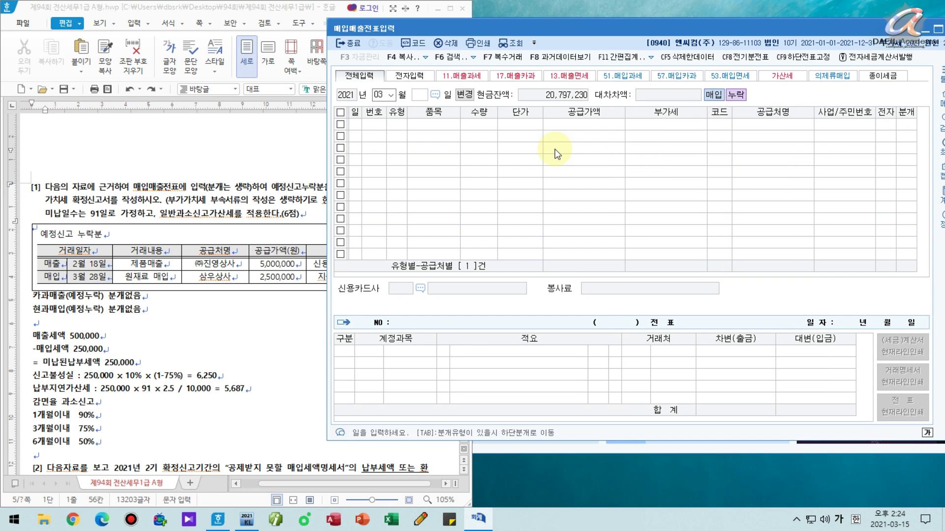
type("018")
key("Return")
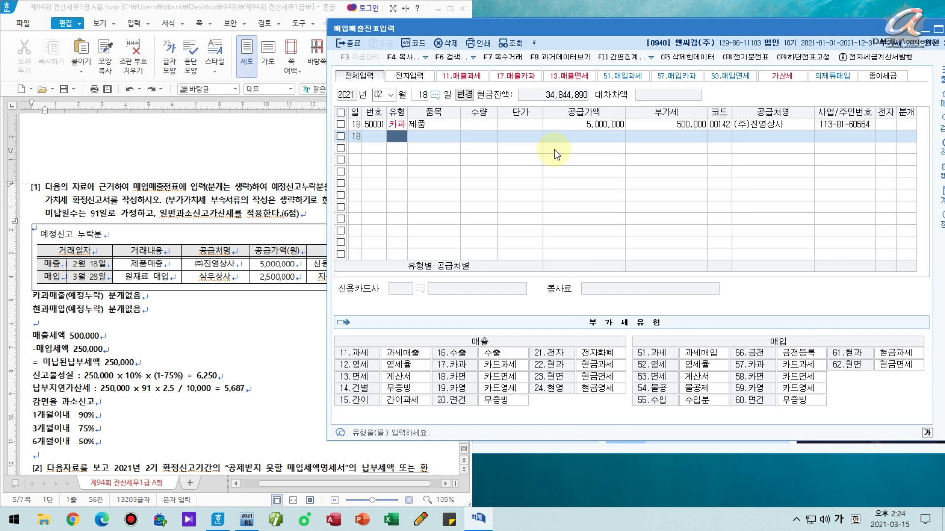
key("Return")
Register the February 18 sale as a 예정신고 누락분 with the 확정신고 개시년월 April 2021.
left_click(652, 58)
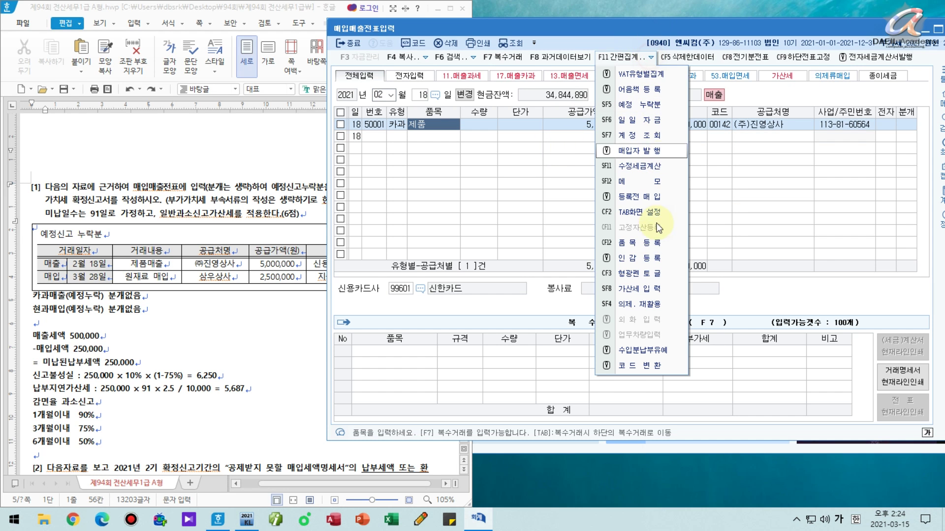
left_click(655, 96)
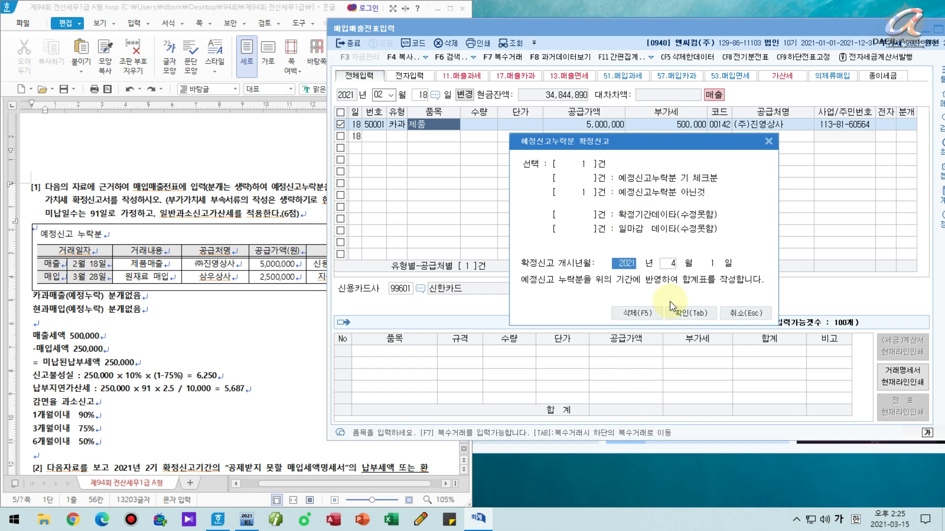
left_click(687, 313)
mouse_move(749, 102)
left_mouse_down()
mouse_move(723, 110)
mouse_move(747, 75)
left_mouse_up()
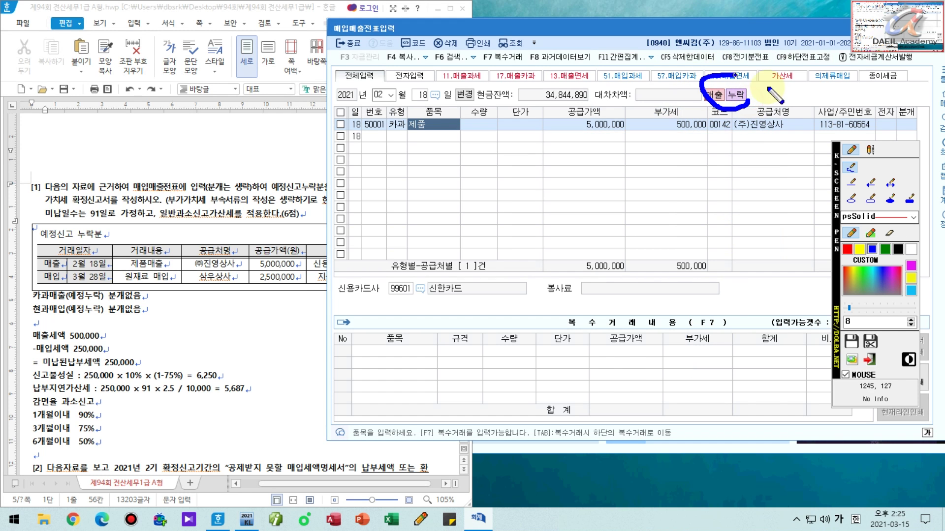
right_click(725, 116)
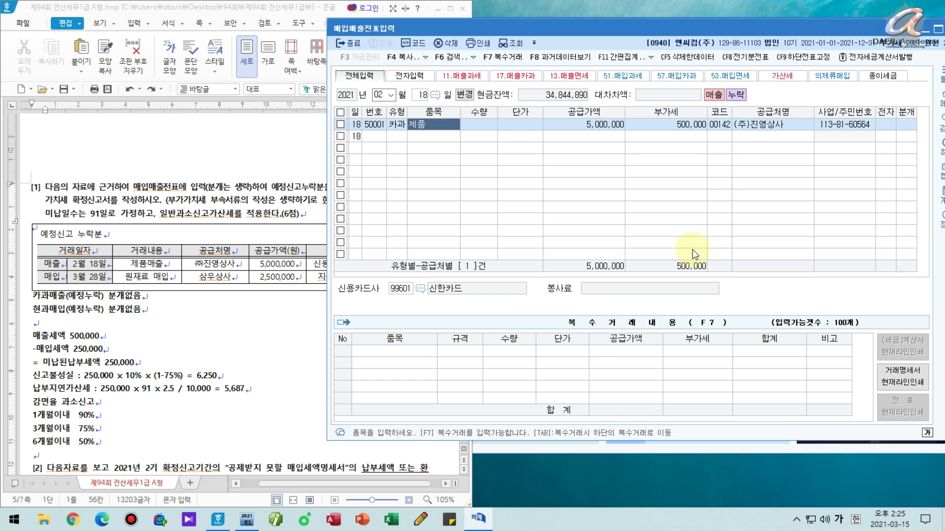
Close 매입매출전표입력 and open 부가가치세신고서.
key("Escape")
key("Escape")
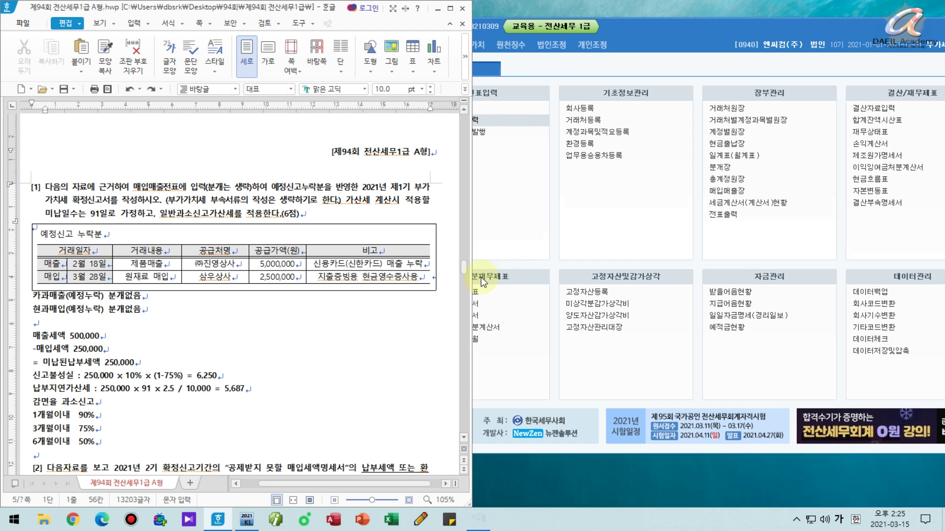
left_click(556, 207)
left_click(470, 44)
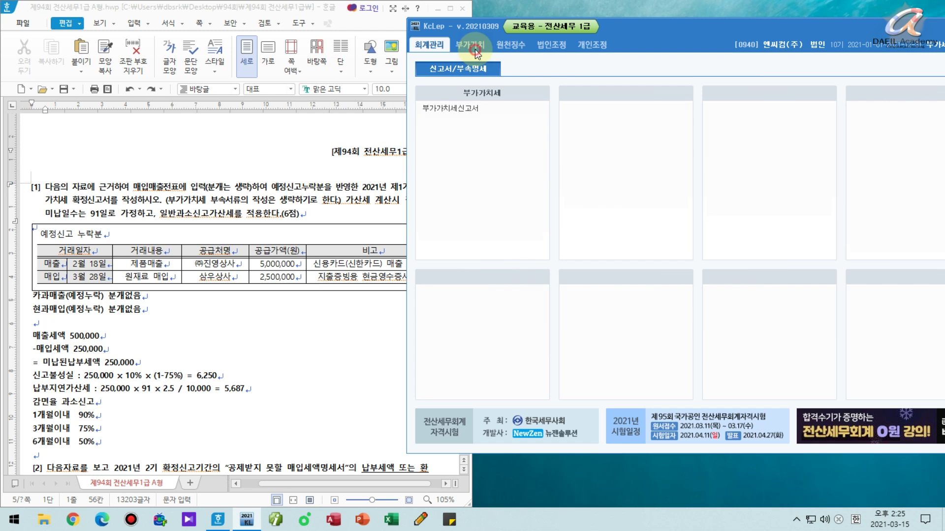
left_click(465, 107)
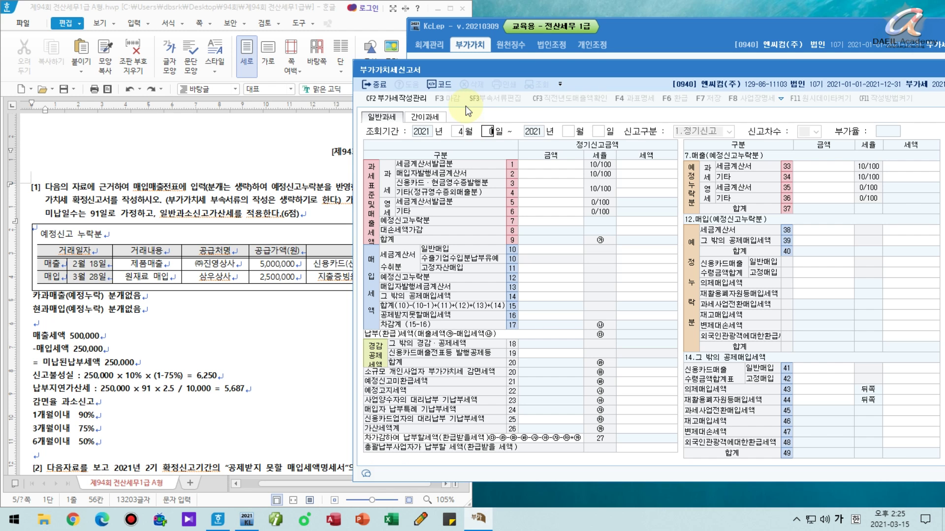
Load the VAT return for April 1 to June 30, 2021 and check its 예정신고누락분 sales and purchase lines.
type("1")
key("Return")
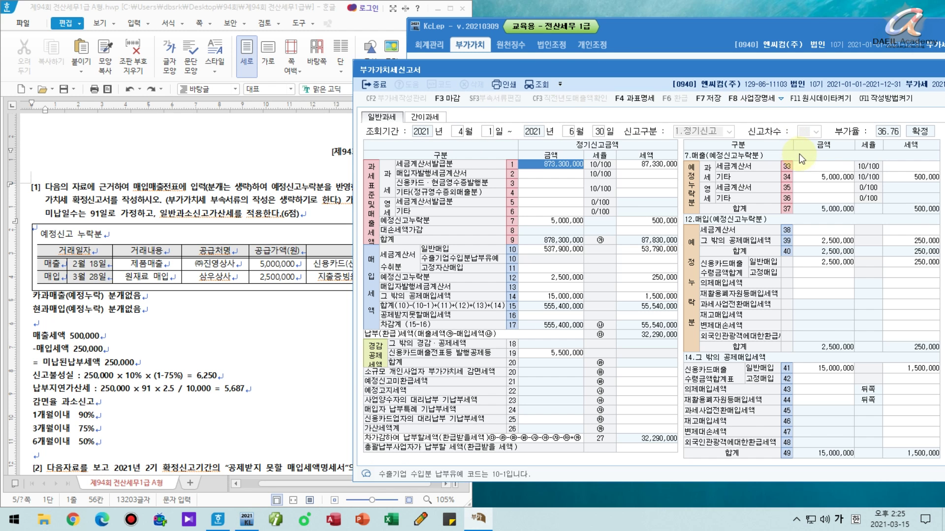
middle_click(800, 157)
mouse_move(935, 266)
left_mouse_down()
mouse_move(886, 284)
mouse_move(785, 187)
left_mouse_up()
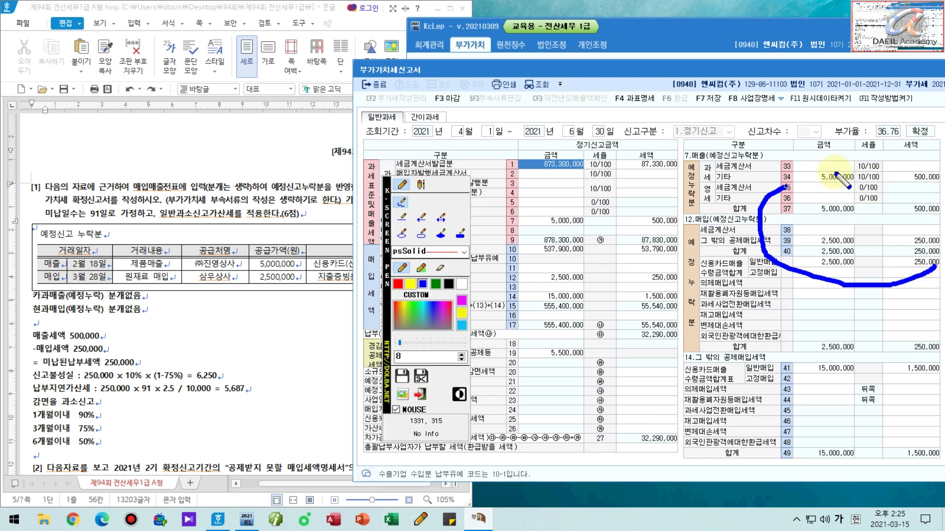
mouse_move(835, 172)
left_mouse_down()
mouse_move(937, 231)
mouse_move(910, 264)
left_mouse_up()
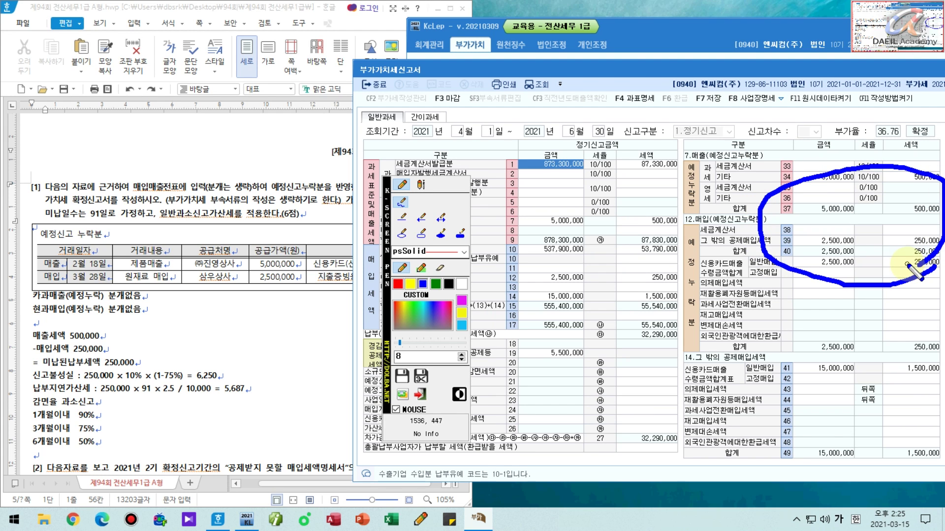
middle_click(788, 328)
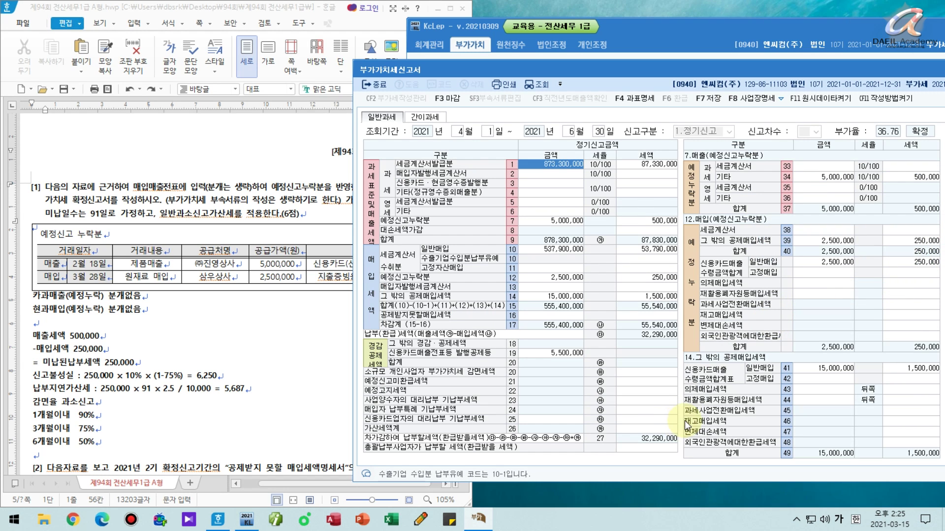
Show the 가산세명세 of the VAT return and go to the 과소·초과환급(일반) line.
left_click(660, 428)
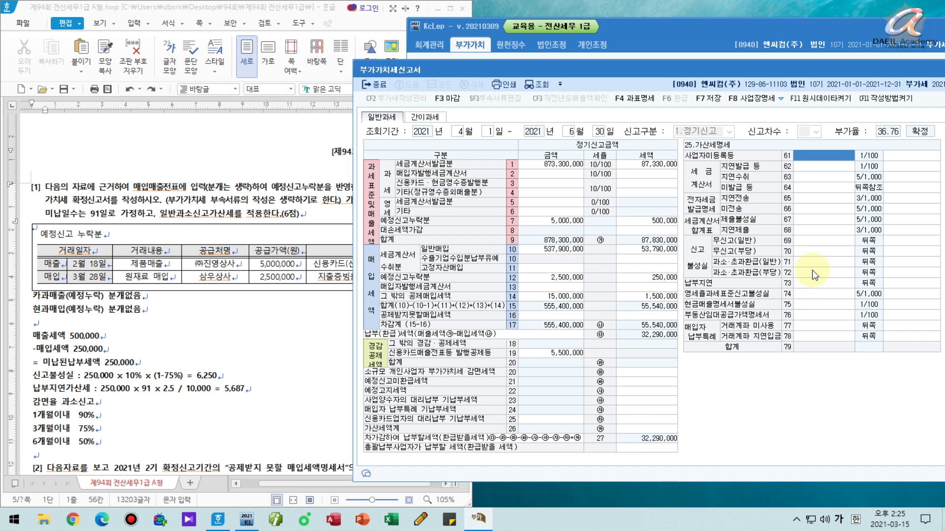
key("Down")
key("Down")
key("Down")
key("Down")
key("Down")
key("Down")
key("Down")
key("Down")
key("Down")
key("Down")
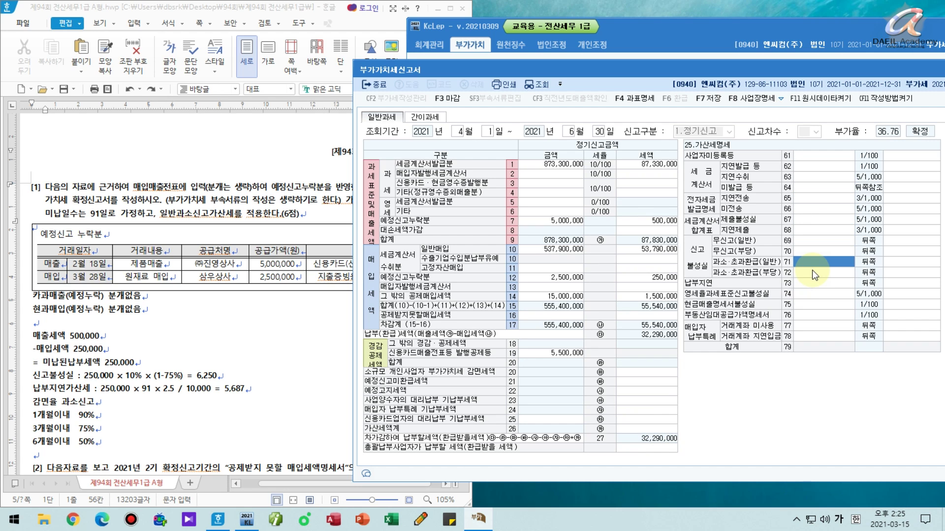
Mark with the screen pen how 250,000 and 6,250 from the notes belong to the amount and tax of the 과소·초과환급(일반) line.
middle_click(854, 264)
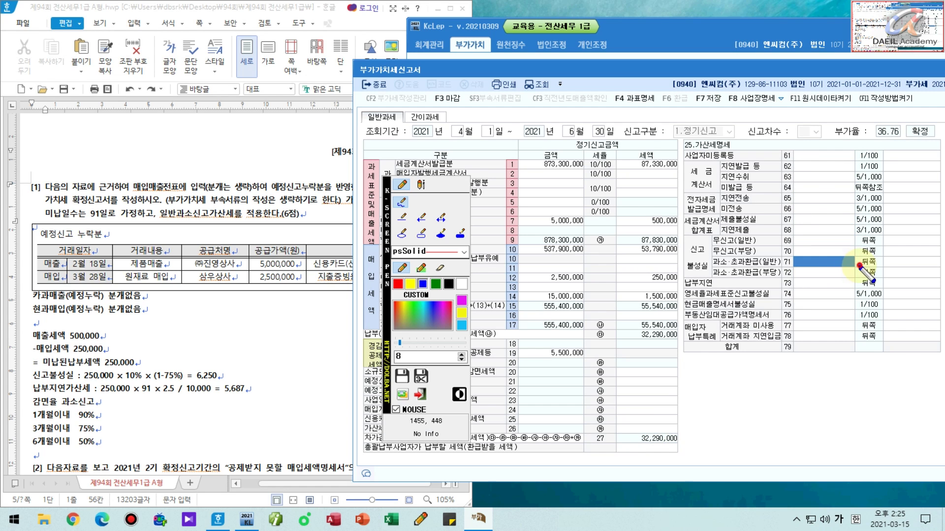
mouse_move(859, 266)
left_mouse_down()
mouse_move(783, 270)
mouse_move(863, 267)
left_mouse_up()
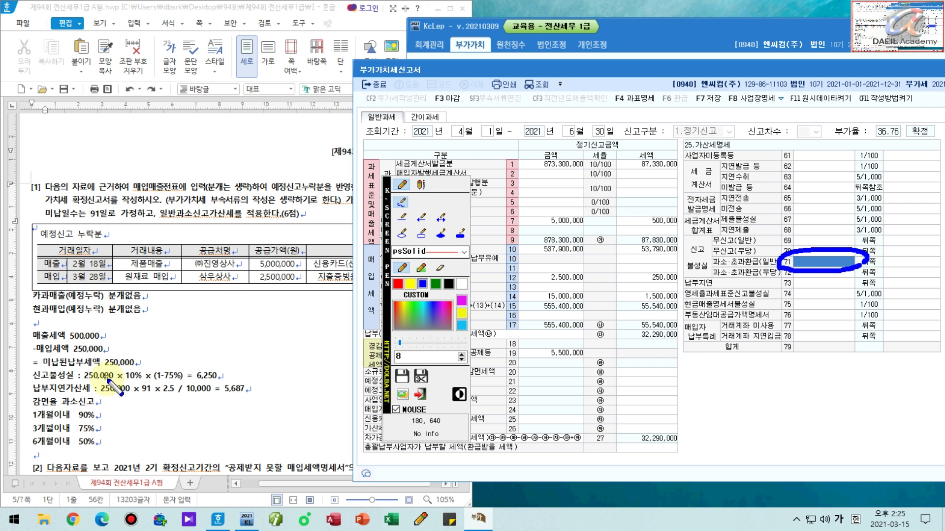
mouse_move(127, 376)
left_mouse_down()
mouse_move(81, 379)
mouse_move(94, 366)
mouse_move(117, 365)
mouse_move(271, 296)
mouse_move(790, 268)
mouse_move(776, 273)
left_mouse_up()
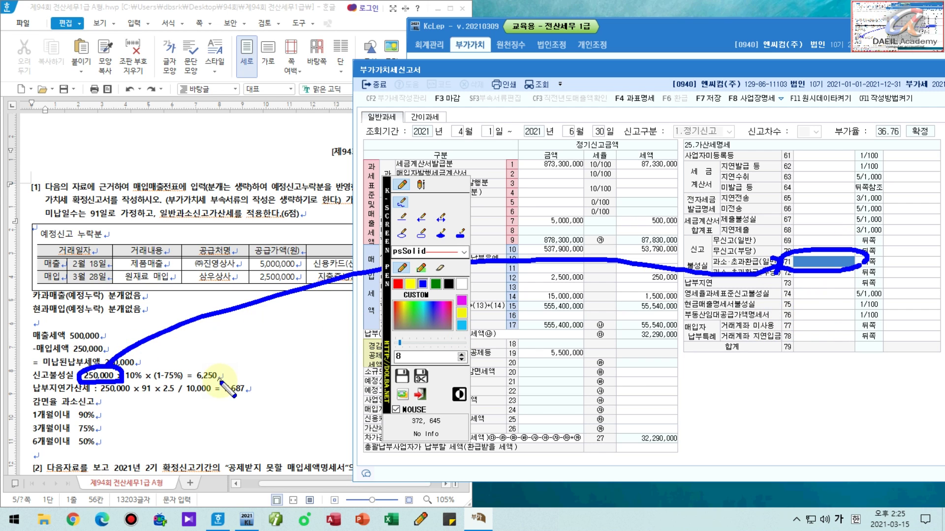
mouse_move(221, 383)
left_mouse_down()
mouse_move(193, 366)
mouse_move(630, 368)
mouse_move(896, 265)
left_mouse_up()
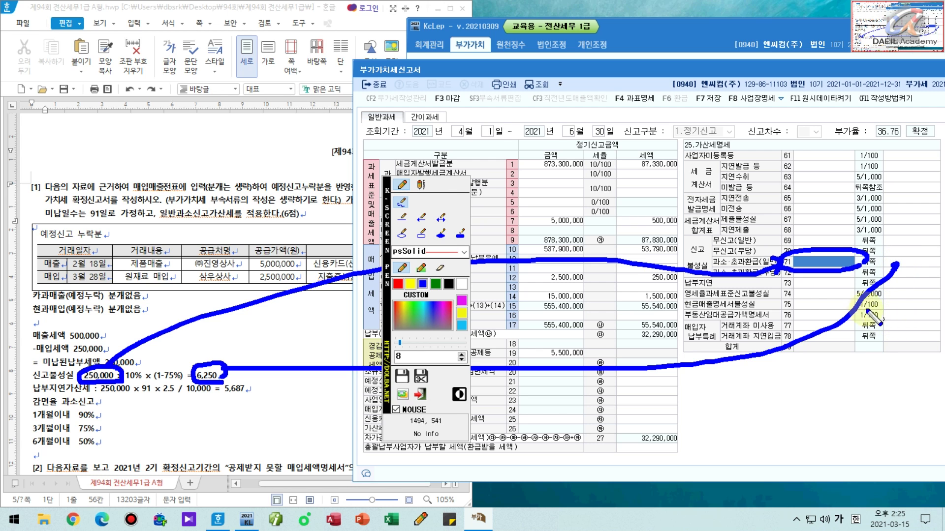
right_click(822, 261)
Enter the amount 250,000 and the penalty 6,250 on the 과소·초과환급(일반) line.
left_click(823, 261)
type("2500000")
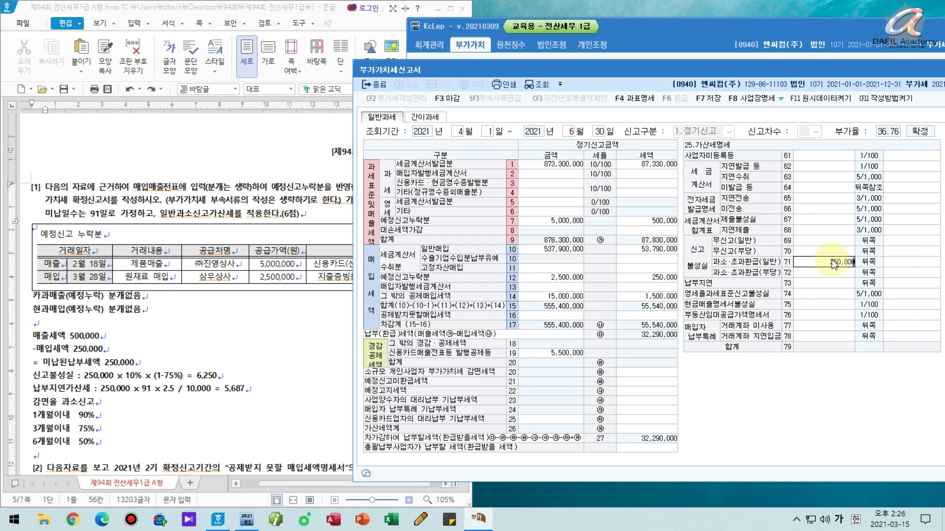
key("Return")
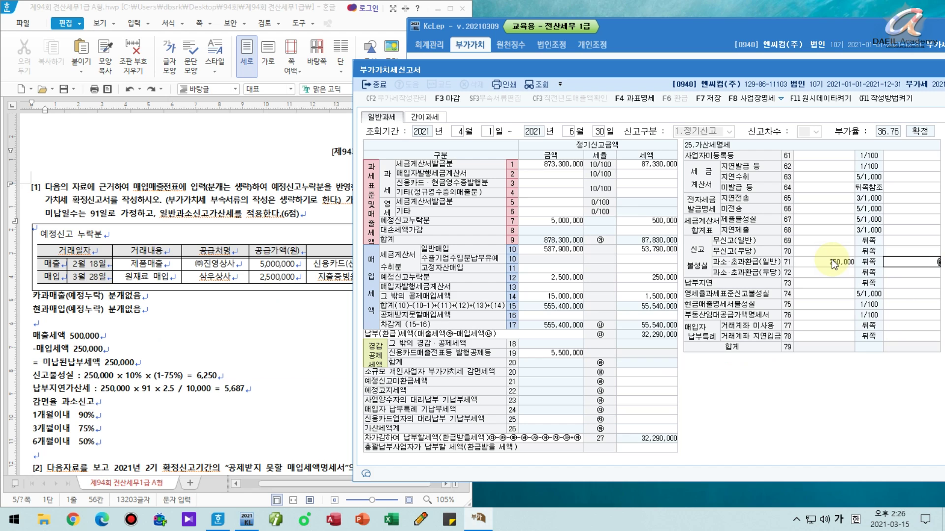
key("Return")
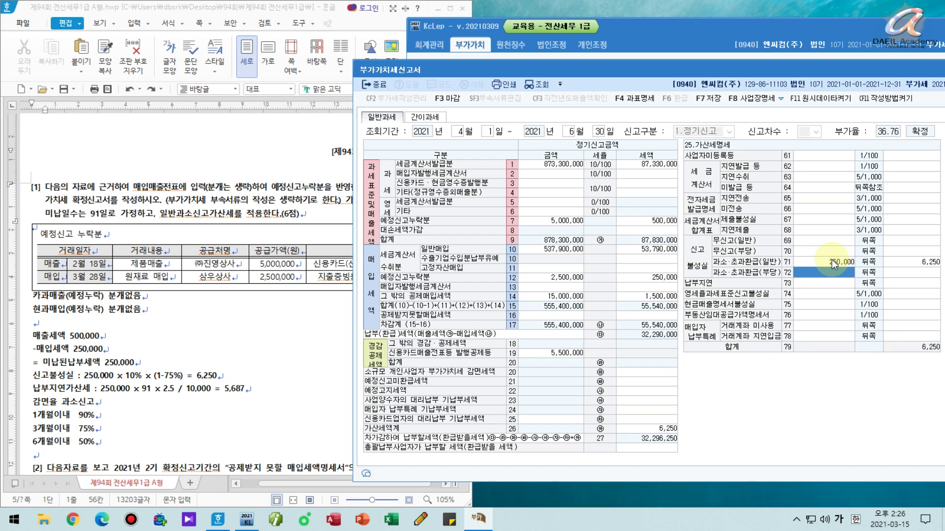
Enter the amount 250,000 and the penalty 5,687 on the 납부지연 line, dismissing the 납부지연일수 calculation.
key("Down")
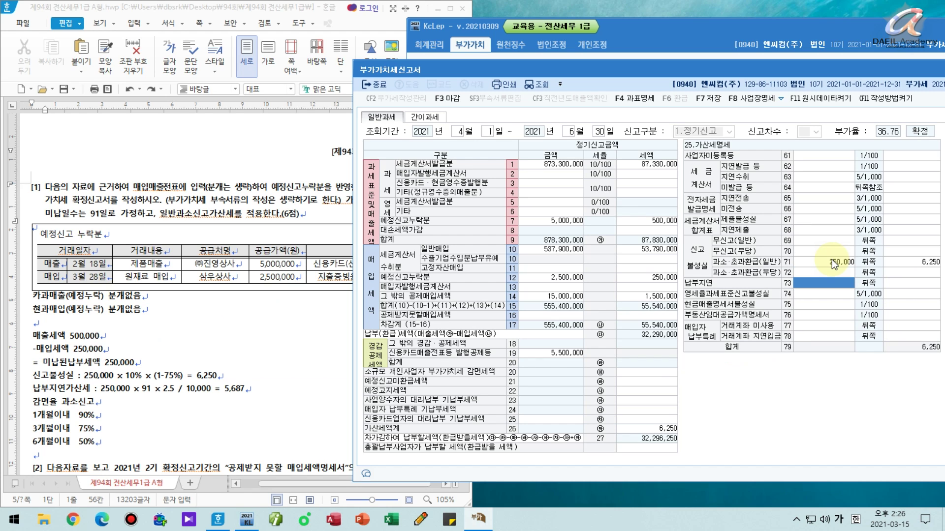
type("250000")
key("Return")
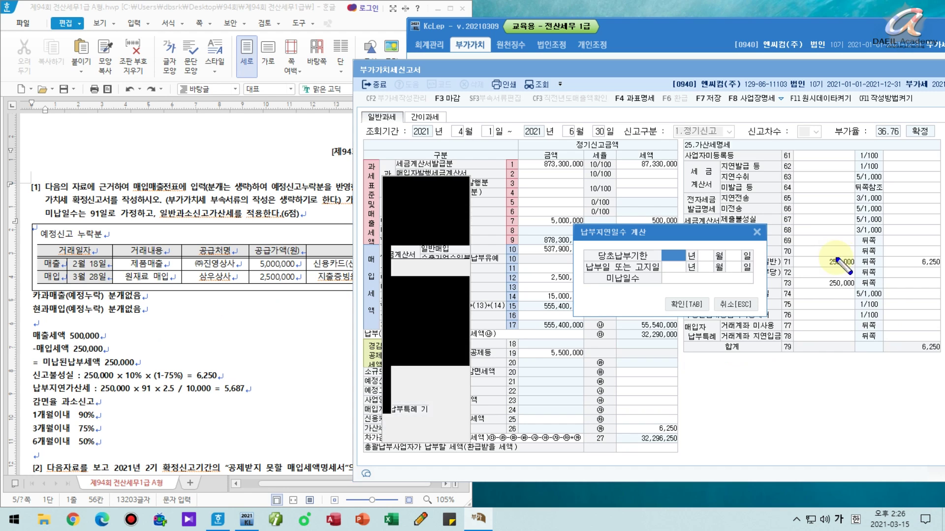
left_click(306, 205)
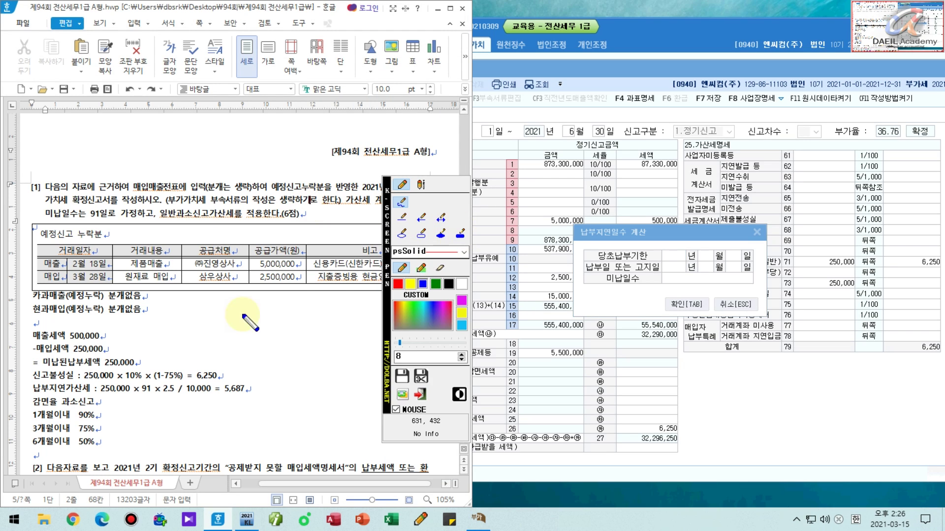
left_click(691, 256)
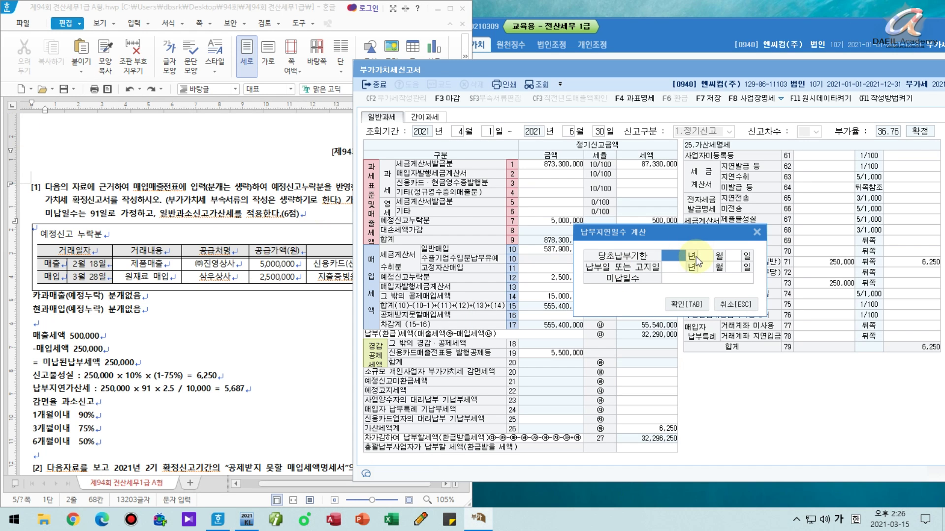
key("Escape")
type("5,6")
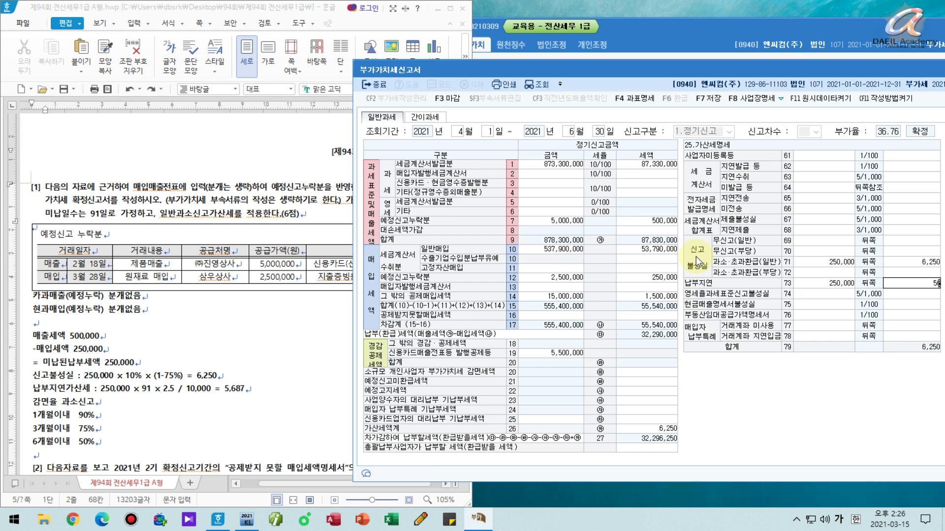
type("87")
key("Return")
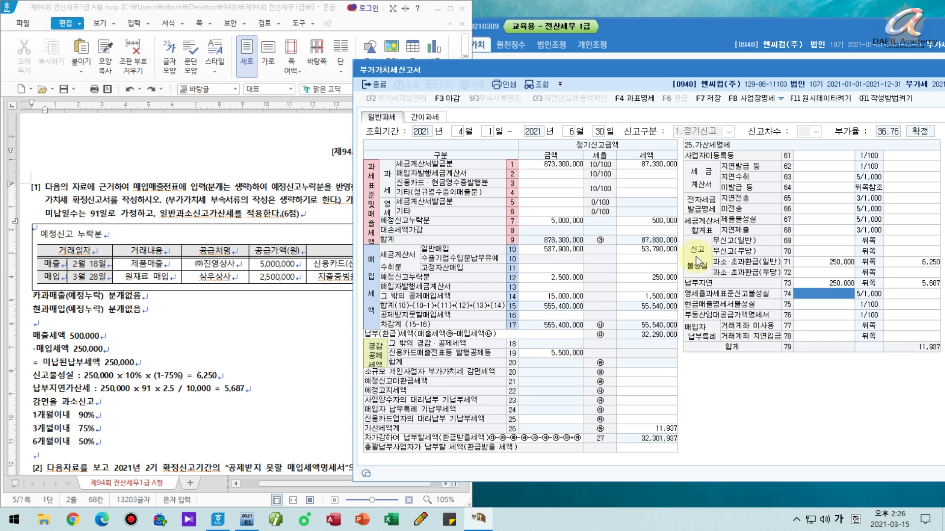
Save the VAT return and close 부가가치세신고서.
left_click(720, 100)
left_click(701, 296)
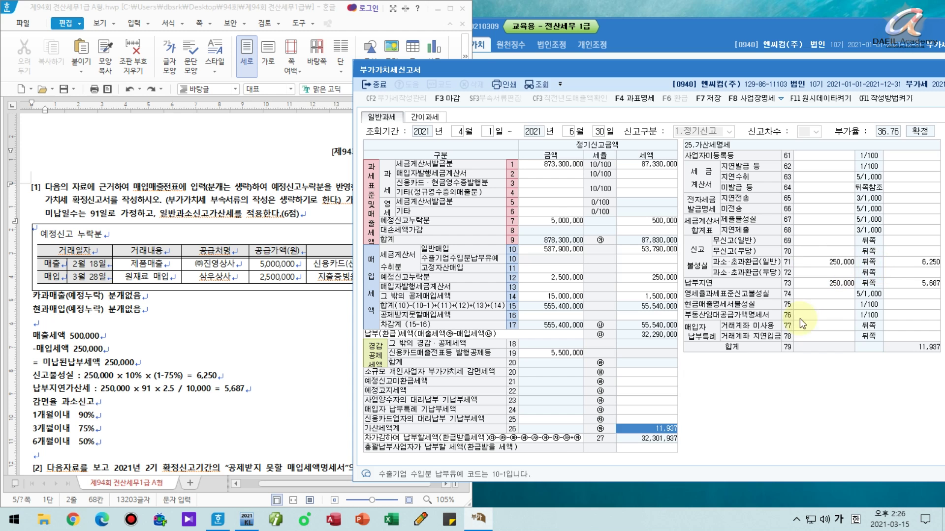
key("Escape")
Bring up question [2] in the exam document and underline 납부세액 또는 환급세액재계산탭 with the screen pen.
scroll(364, 362, "down", 8)
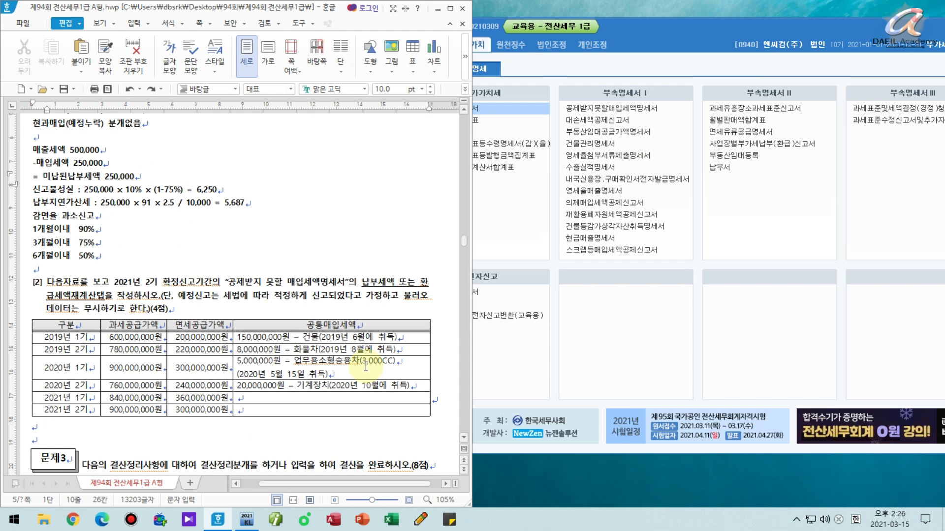
left_click(509, 315)
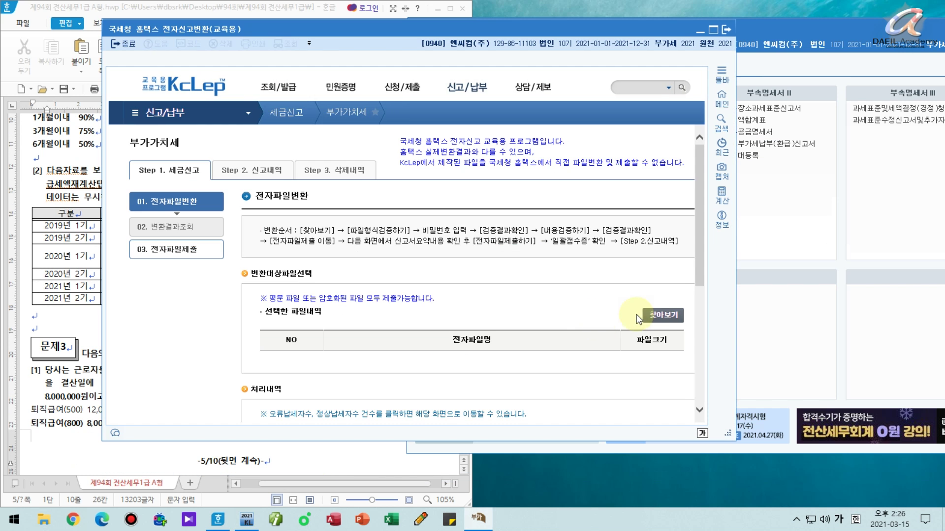
left_click(726, 29)
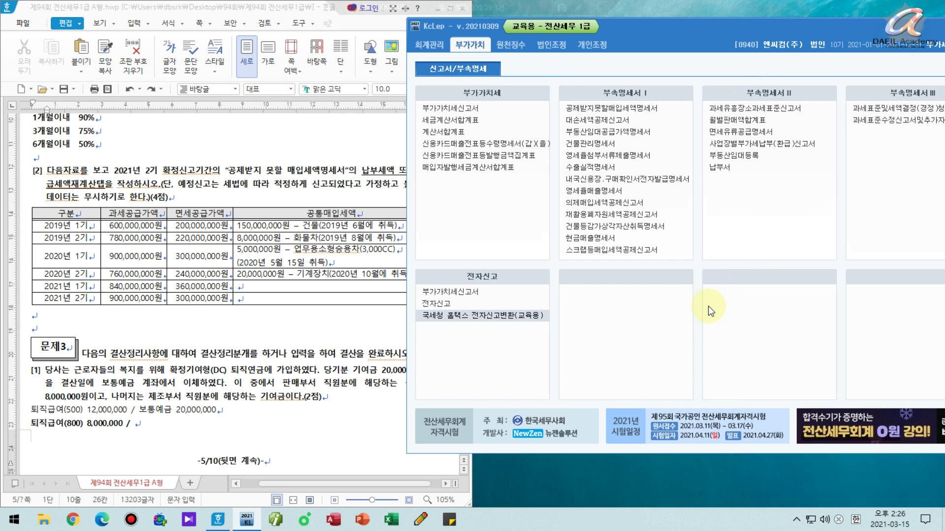
left_click(253, 183)
key("F9")
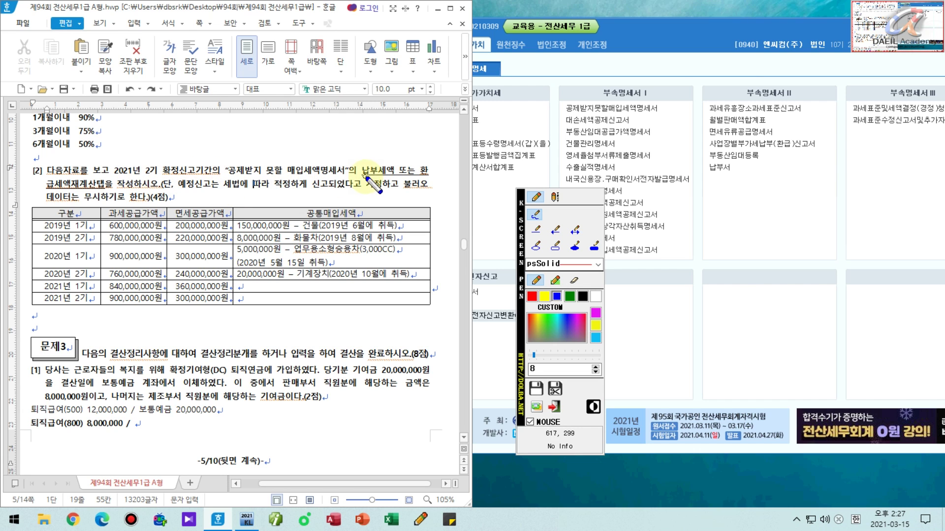
left_click_drag(362, 176, 441, 175)
left_click_drag(44, 192, 145, 191)
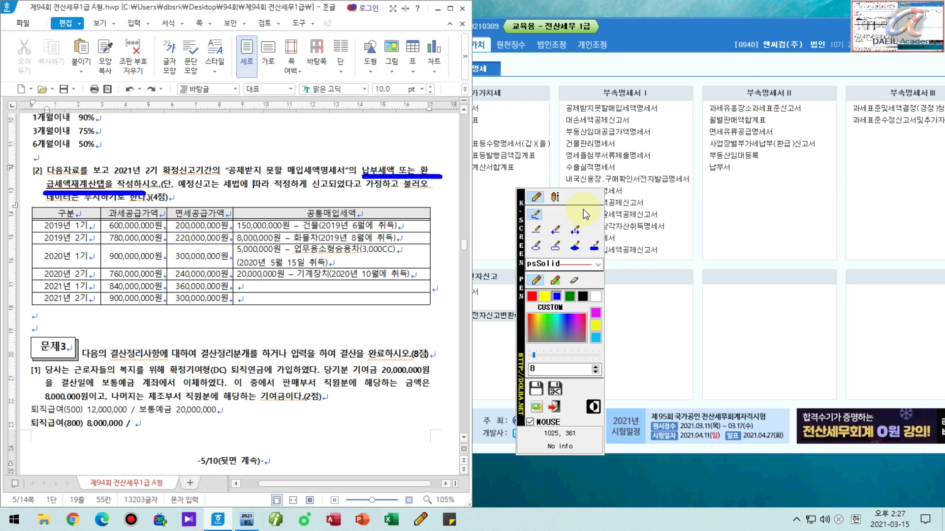
Below the question [2] table, write "건물, 구축물 : 매입세액 x (1 - 5% x 경과된 과세기간 수) x (당기 면세비율 - 직전 면세비율)".
left_click(96, 316)
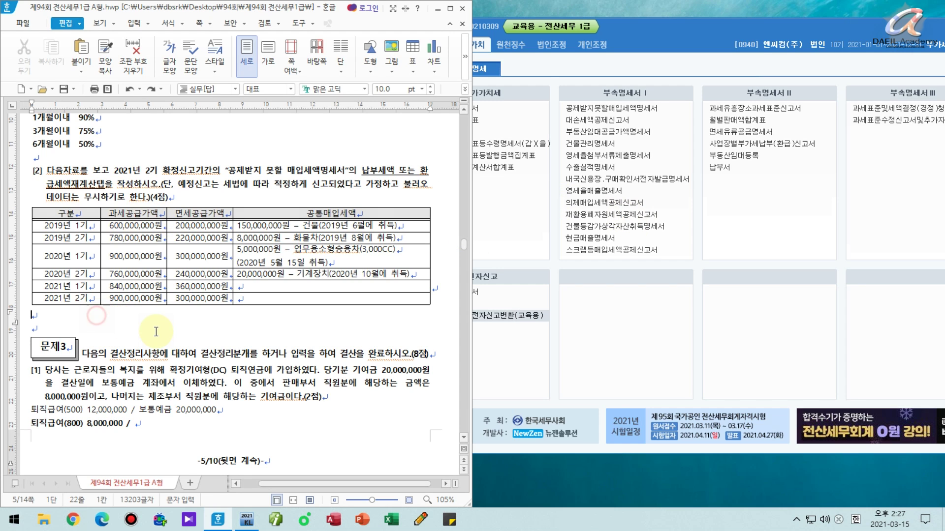
type("건")
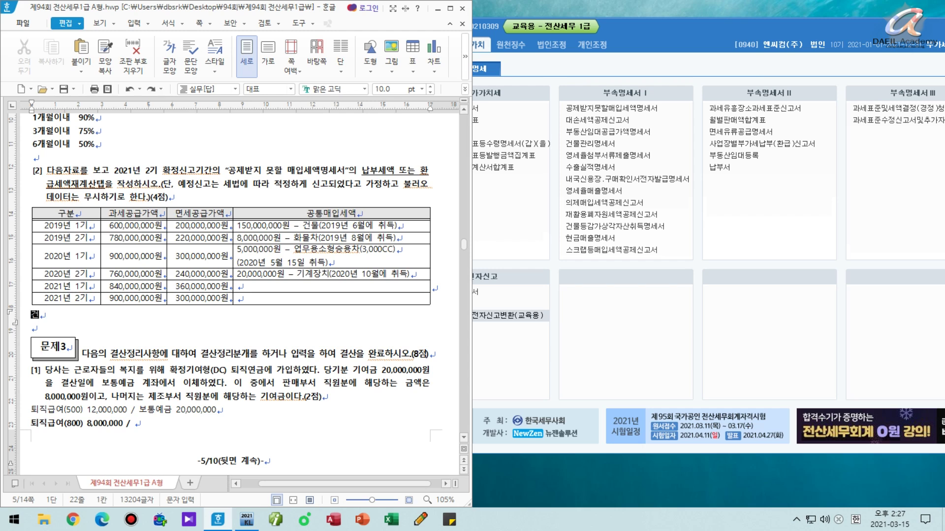
type("물, 구축물 : 매입세액 x (1 -")
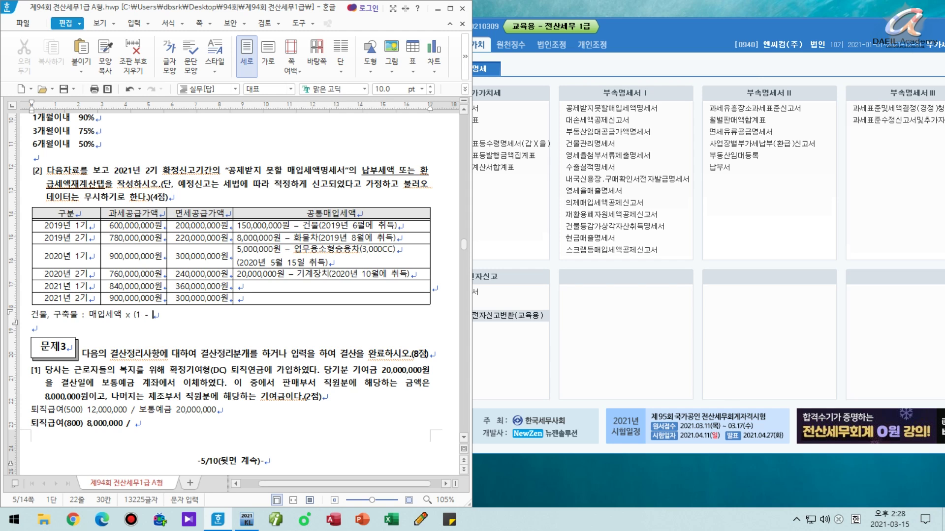
type("5% x 경과된 과세기간 수")
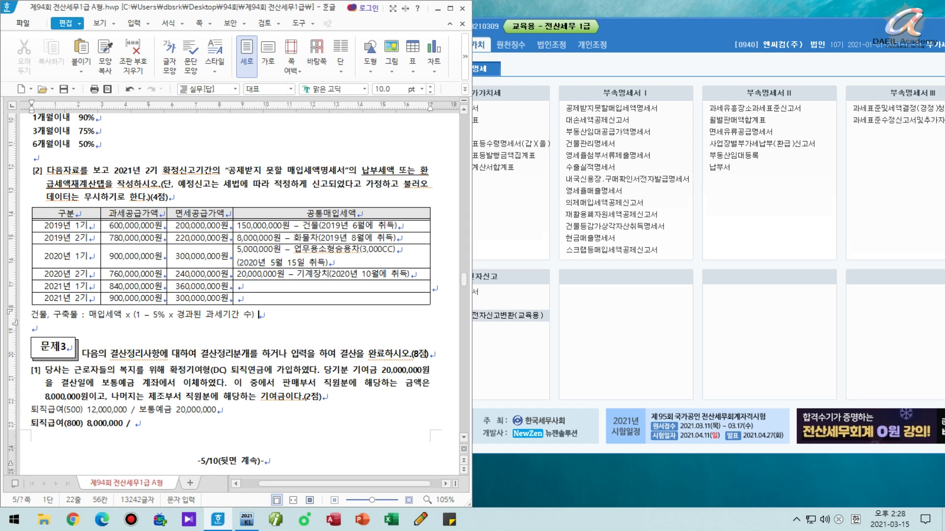
type("면")
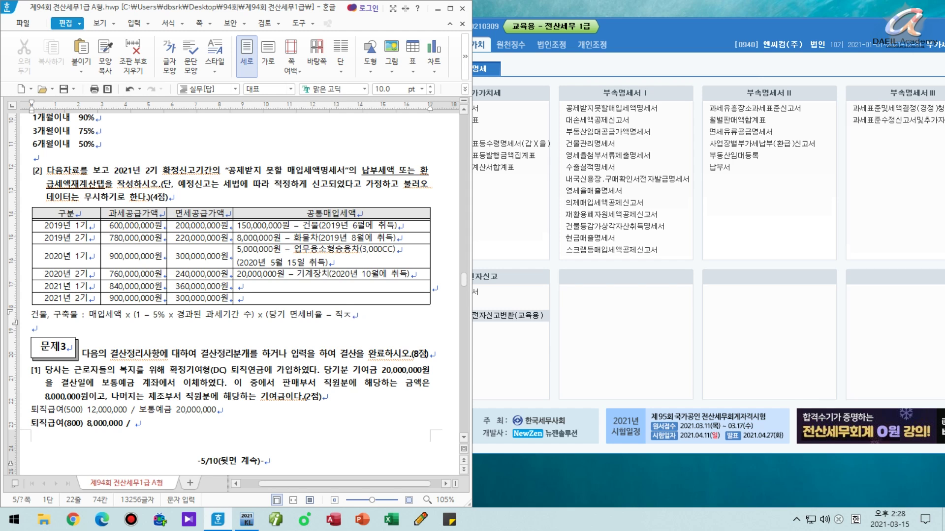
type("세비율)")
key("Return")
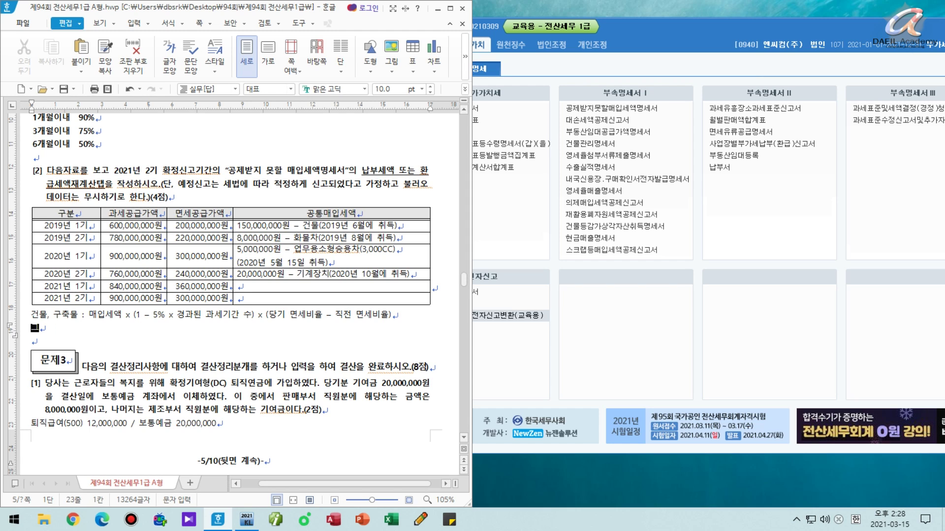
Add the line "그 외 : 매입세액 x (1 - 25% x 경과된 과세기간 수) x (당기 면세비율 - 직전 면세비율)".
type("그 ㅇ")
type("외 : 매입세액 x (")
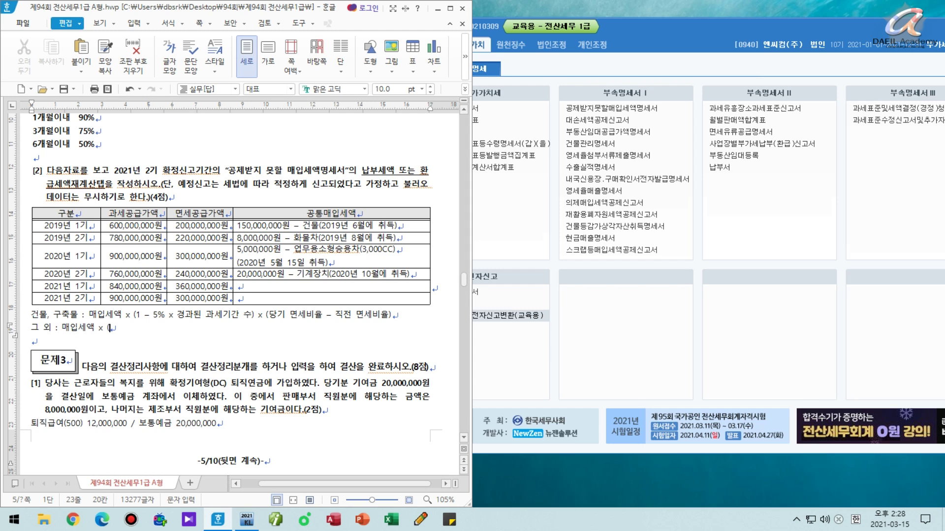
type("1 - 25")
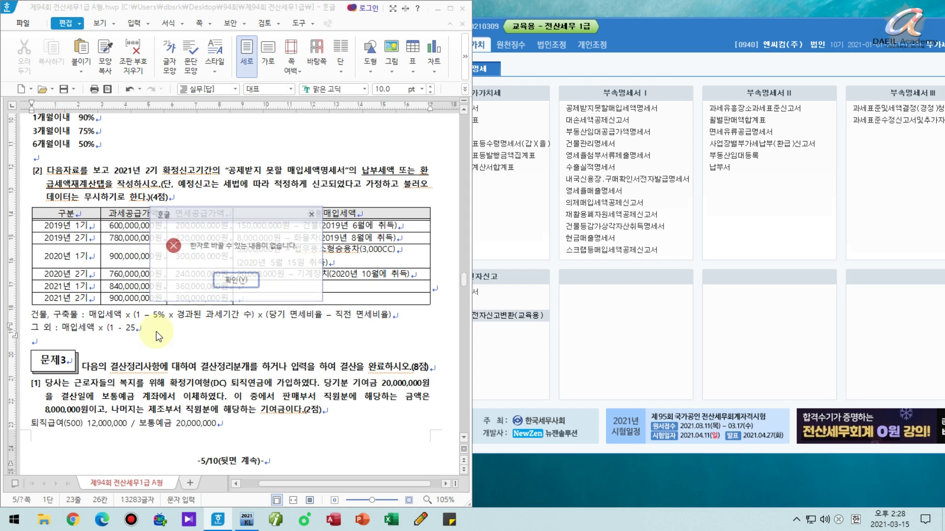
type("%")
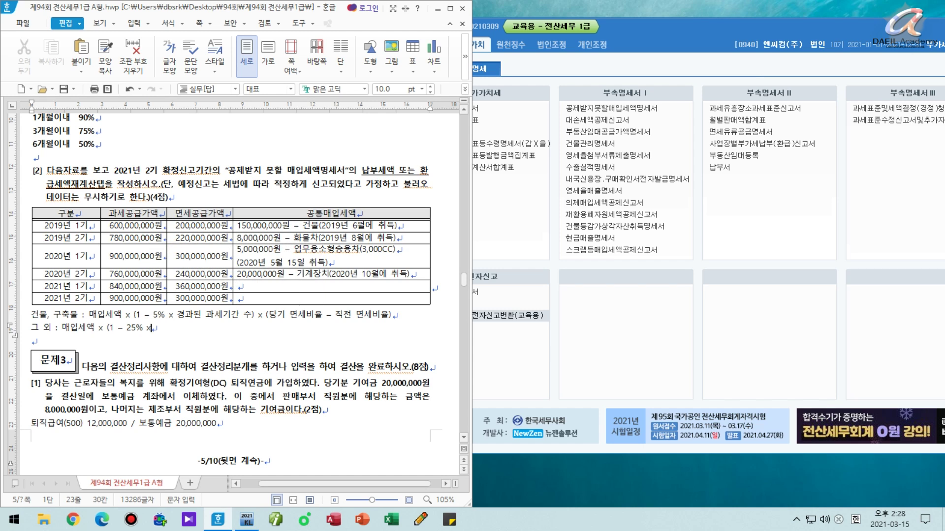
type(" x 경과된 과세기간 수")
key("BackSpace")
type(") x (당기 면ㅅ")
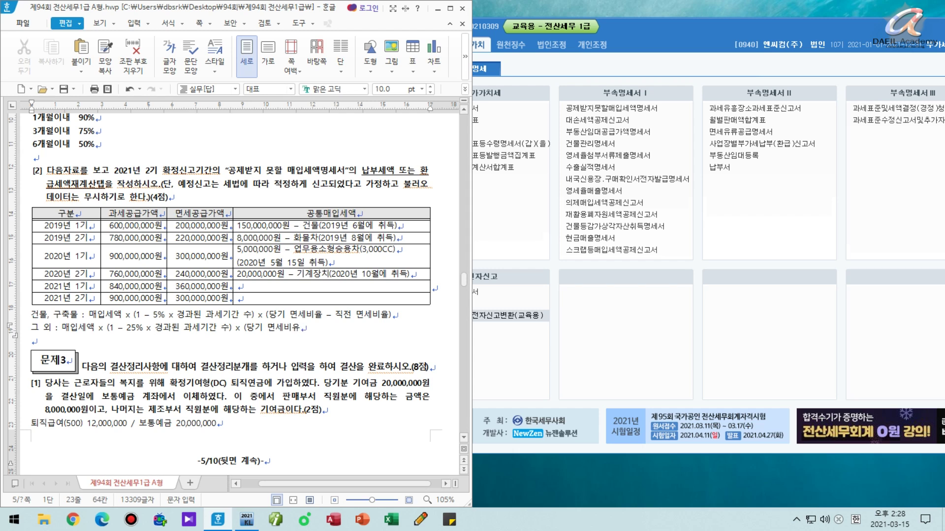
type("비율 - 직전 면세비율)")
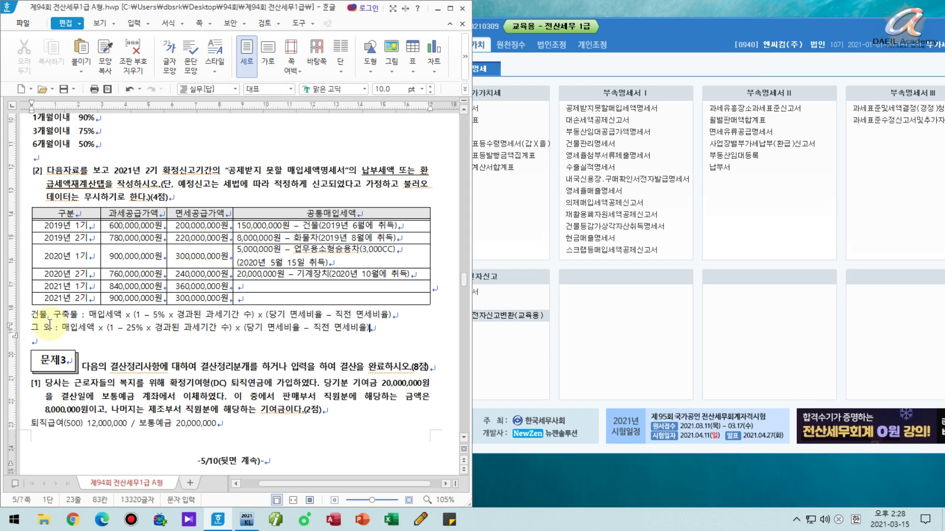
left_click(66, 304)
right_click(107, 348)
left_click(55, 322)
key("Escape")
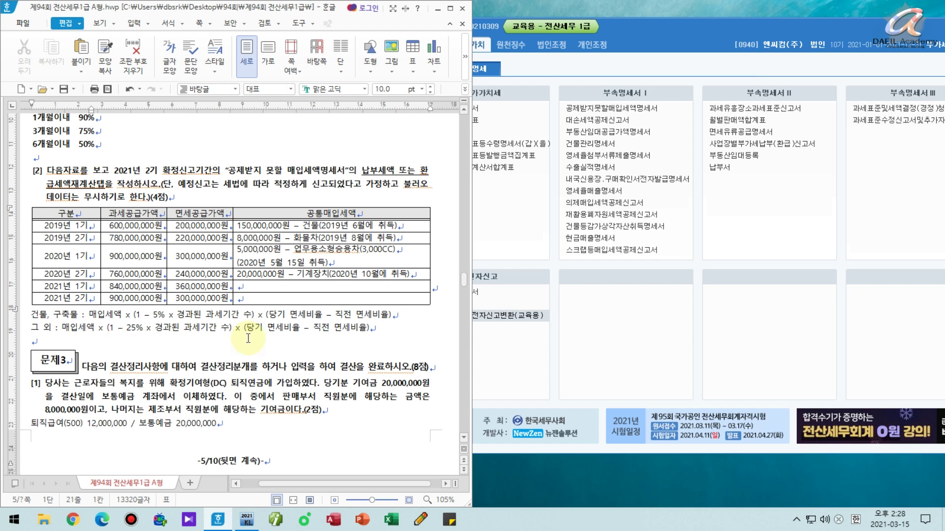
Underline "(1 - 5% x 경과된 과세기간 수)" and "(1 - 25% x 경과된 과세기간 수)" in the two formulas with the screen pen.
key("ctrl+1")
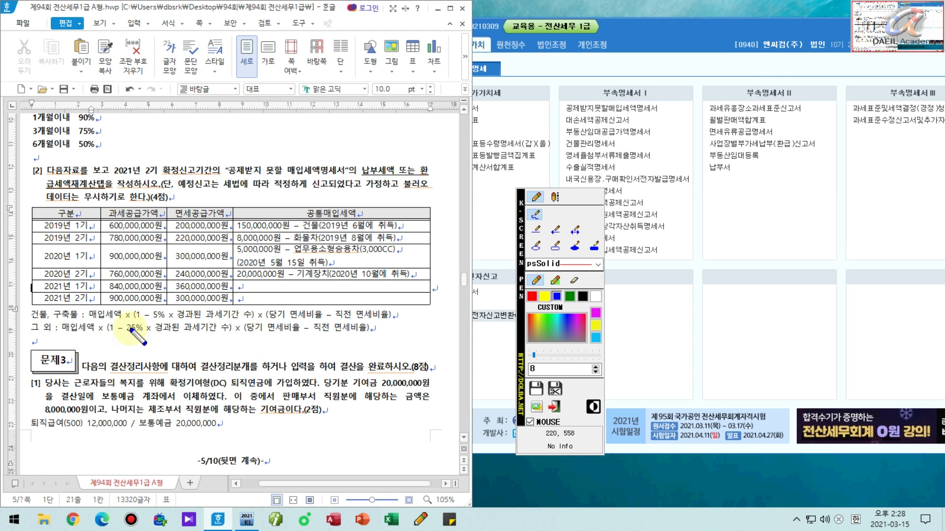
left_click_drag(133, 321, 255, 320)
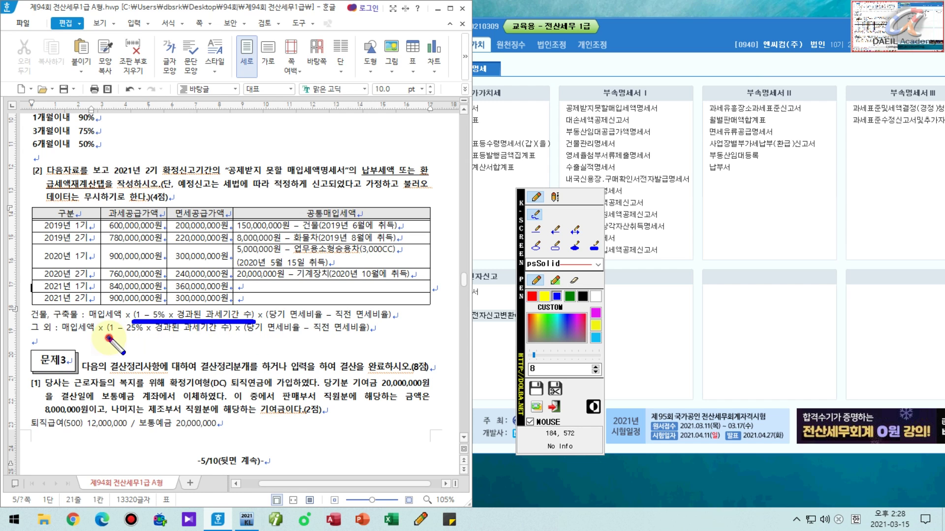
left_click_drag(108, 338, 232, 338)
Draw a tick above the 5% factor and erase the blue mark covering the 2021년 2기 면세공급가액.
left_click_drag(191, 296, 194, 301)
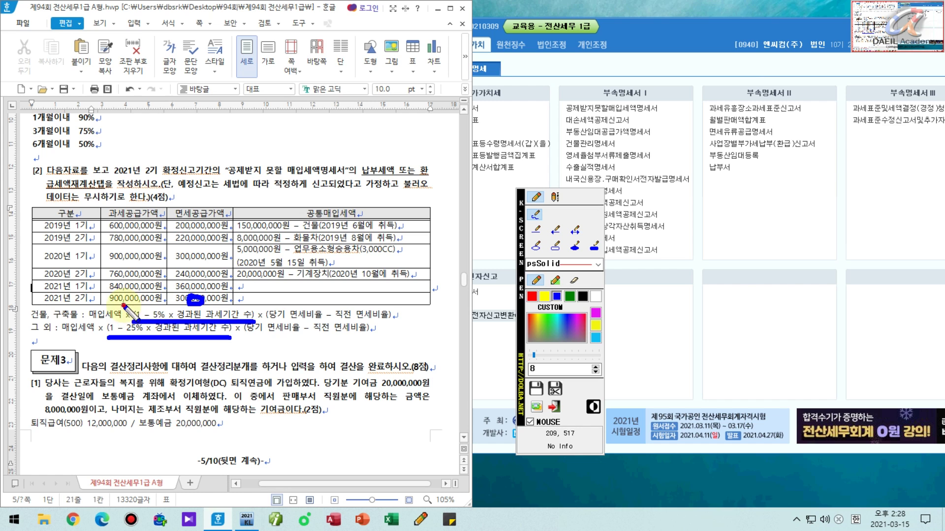
left_click(257, 305)
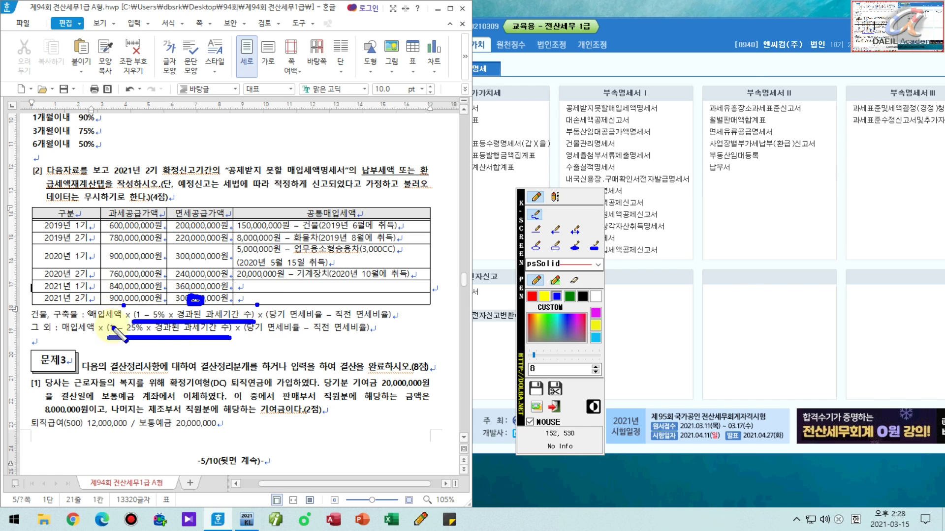
left_click(386, 303)
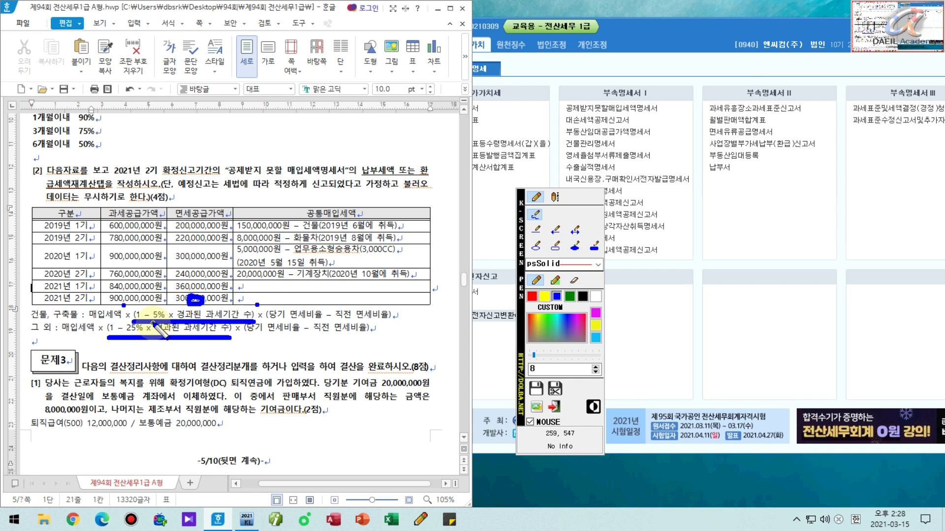
mouse_move(125, 293)
left_mouse_down()
mouse_move(134, 302)
mouse_move(150, 286)
left_mouse_up()
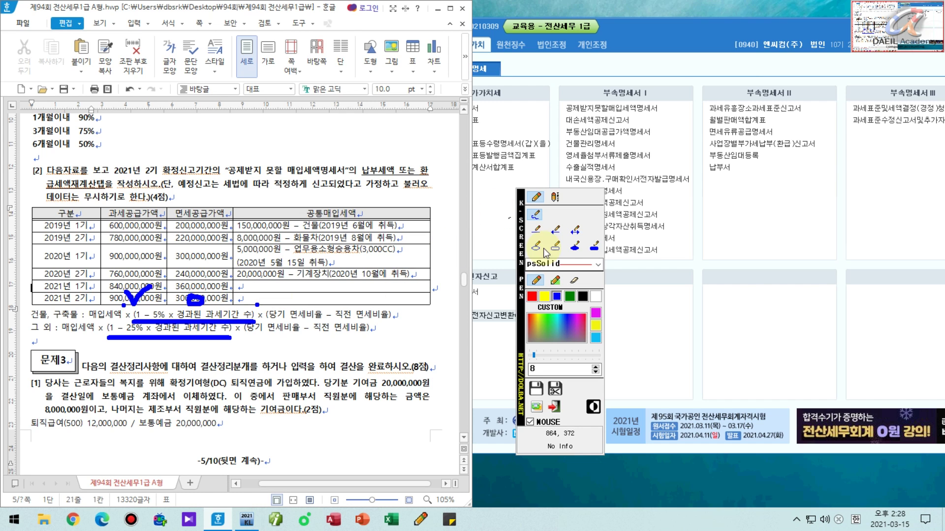
left_click(574, 280)
left_click_drag(202, 295, 202, 300)
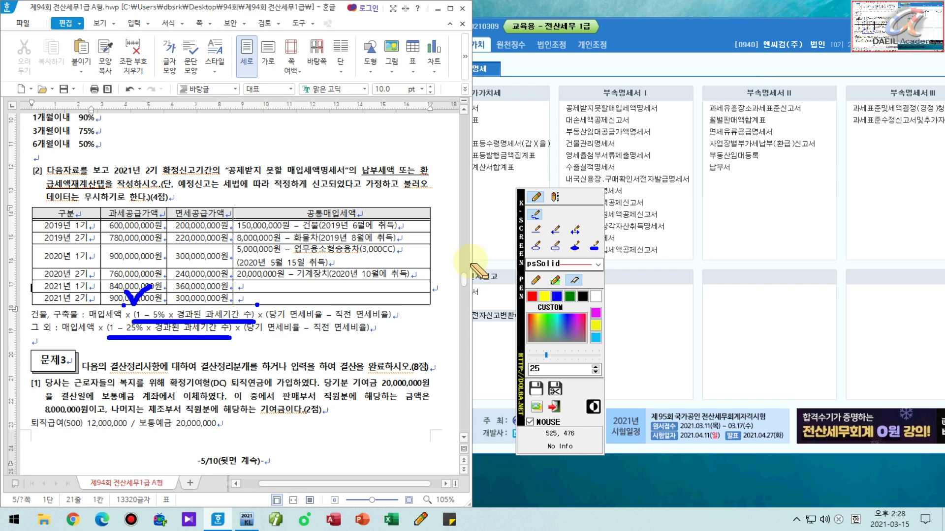
Write the on-screen note "5 × 20 = 100%" above the 건물, 구축물 formula and underline the 20.
left_click(536, 280)
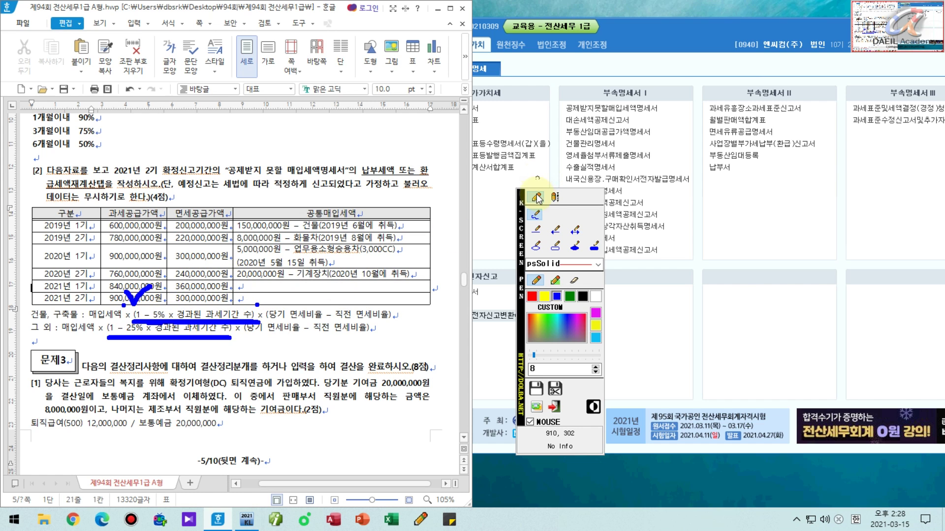
left_click(555, 197)
left_click(158, 296)
type("5 =")
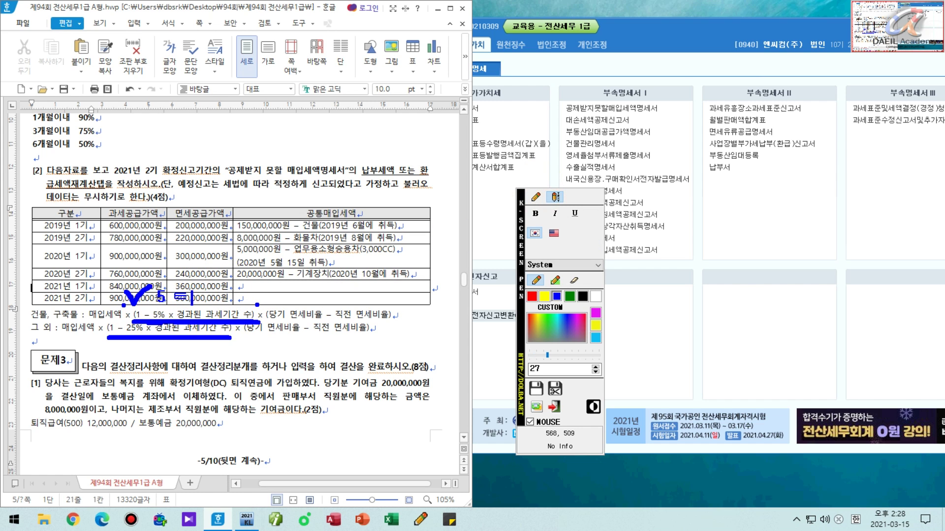
key("Hangul")
key("BackSpace")
type("x 20")
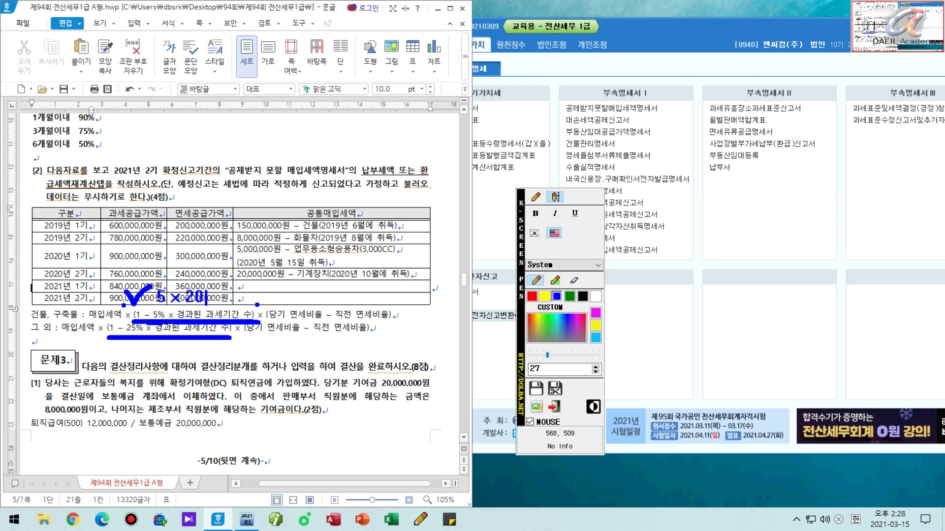
type(" = 100%")
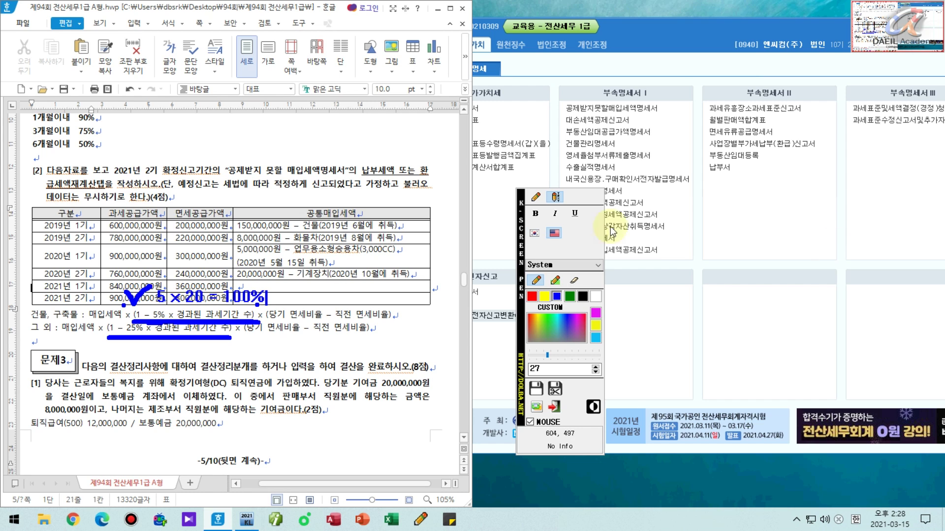
left_click(536, 197)
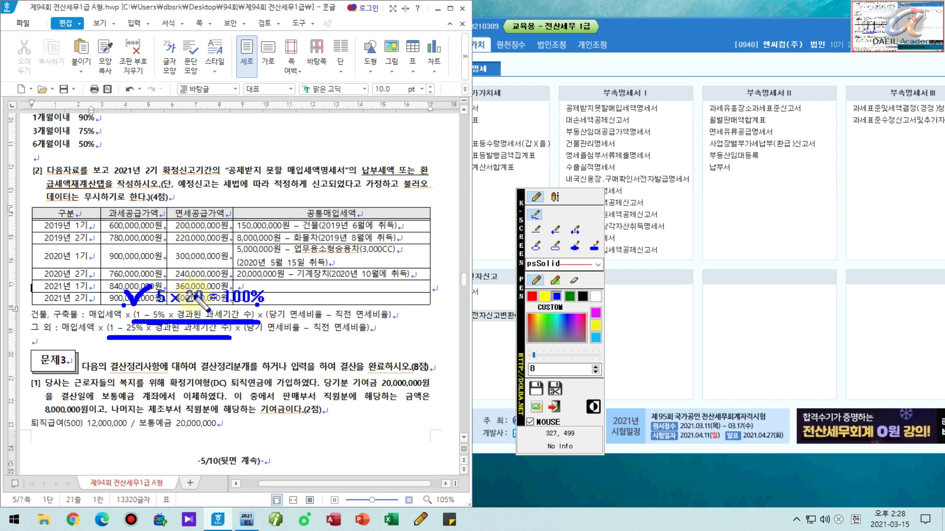
left_click_drag(181, 308, 211, 308)
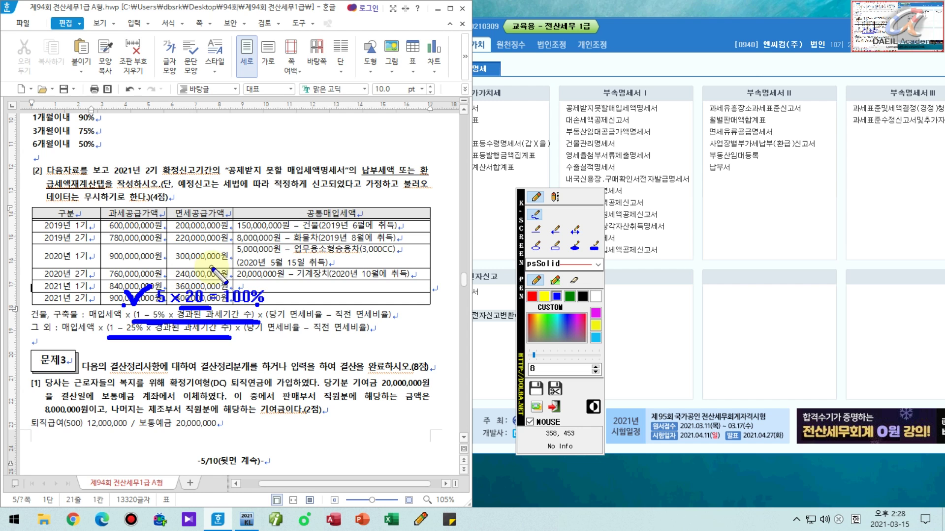
Underline 건물 in the 2019년 1기 row and circle the end of its entry, then underline 그 외 and its 25% factor.
left_click_drag(303, 230, 326, 230)
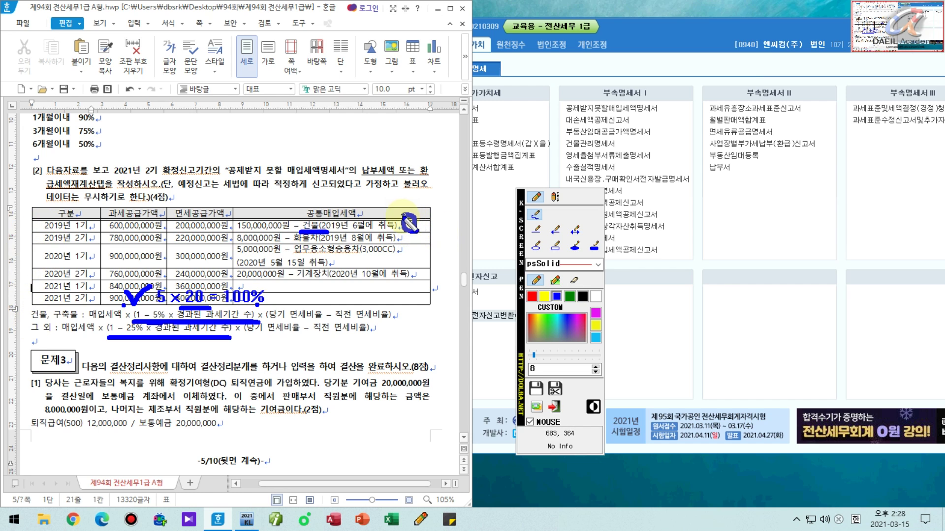
left_click_drag(408, 222, 409, 230)
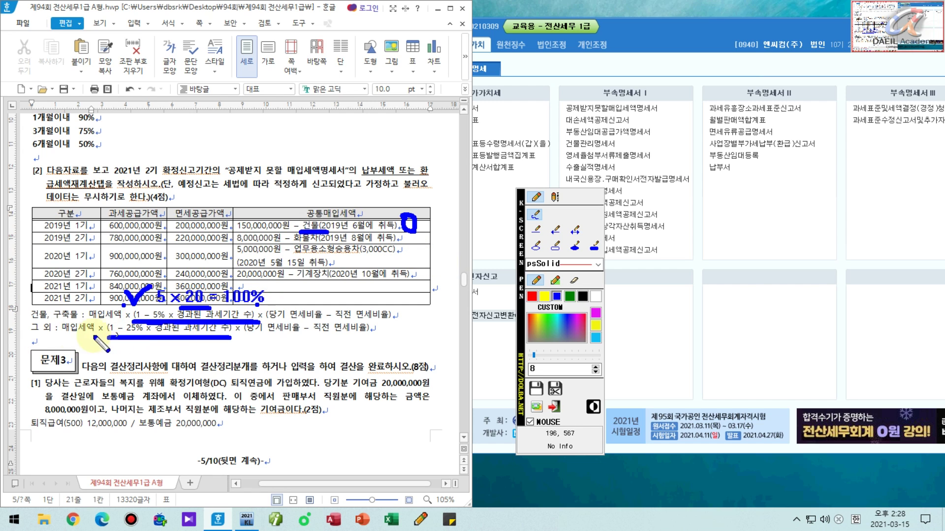
left_click_drag(27, 335, 49, 336)
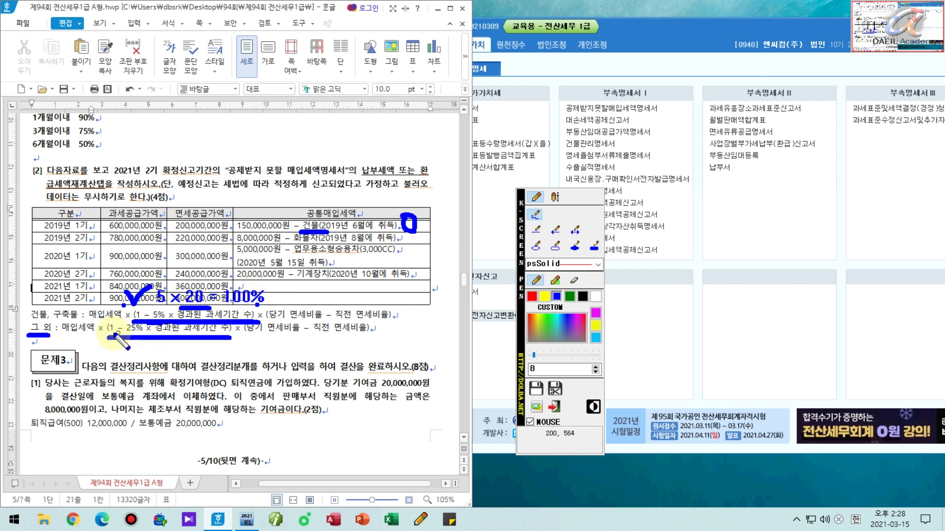
left_click_drag(107, 337, 248, 336)
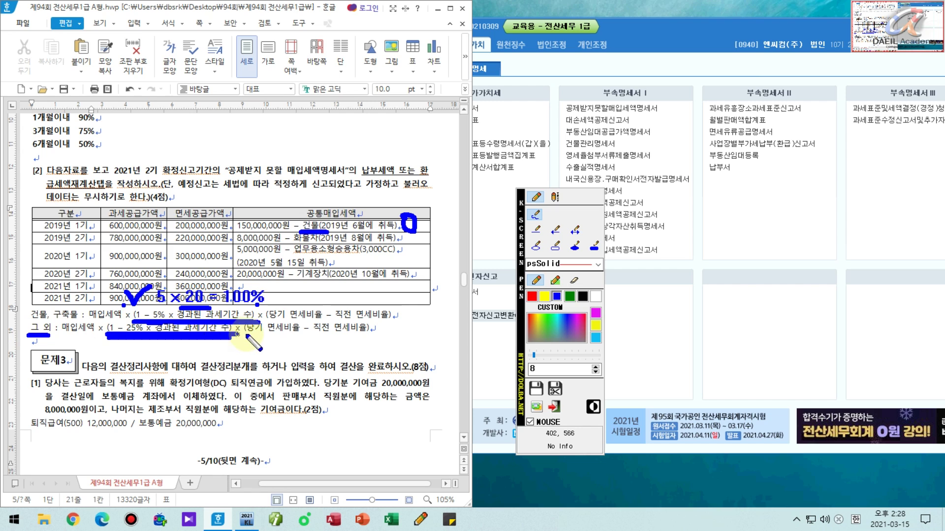
Write the on-screen note "25 × 4 = 100%" beneath the 그 외 formula and underline the 4.
left_click(555, 198)
left_click(125, 346)
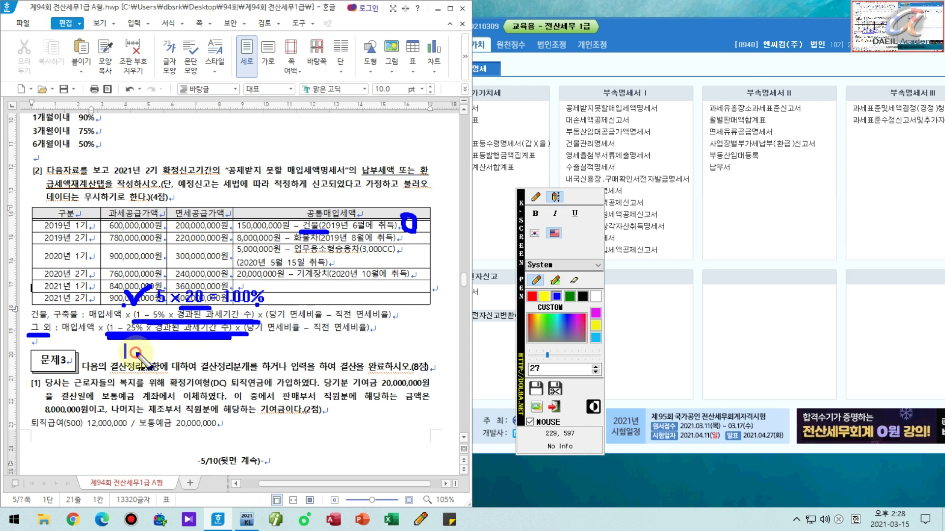
type("25%")
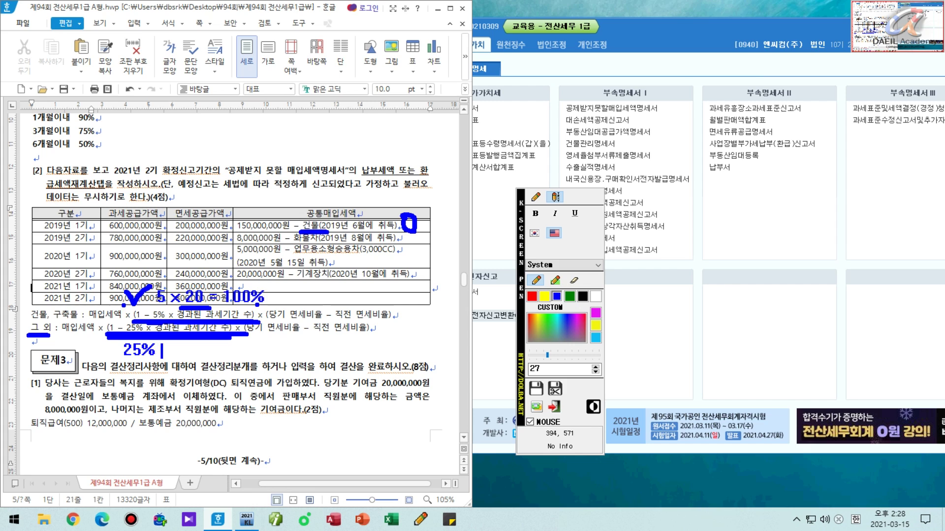
key("BackSpace")
key("Hangul")
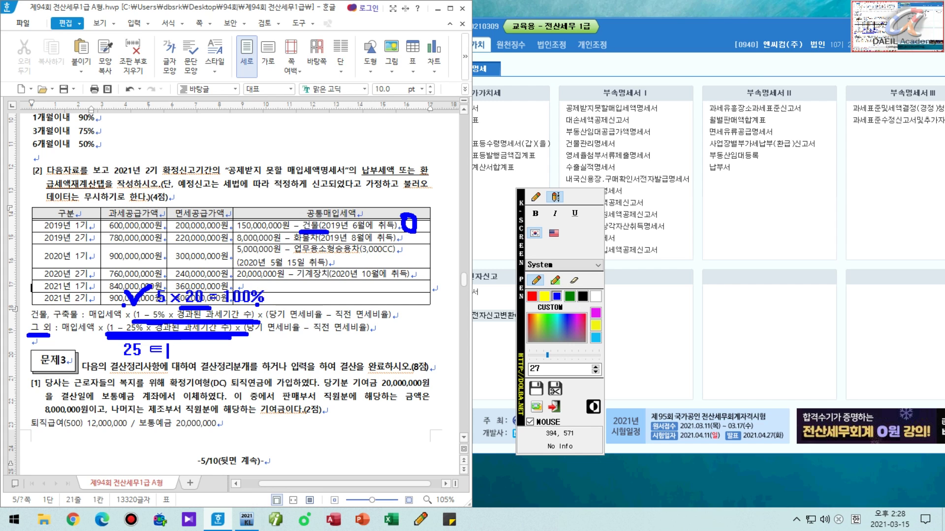
key("Hangul")
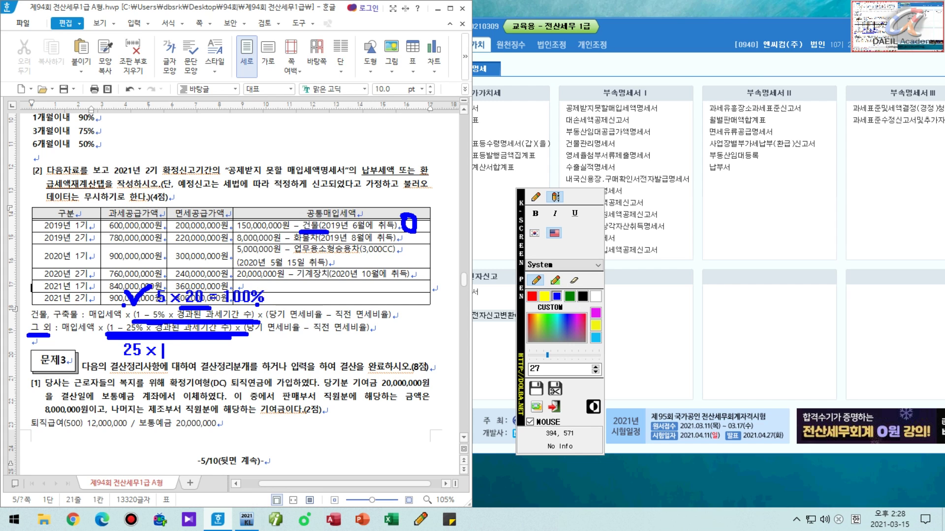
type("× 4 = 100%")
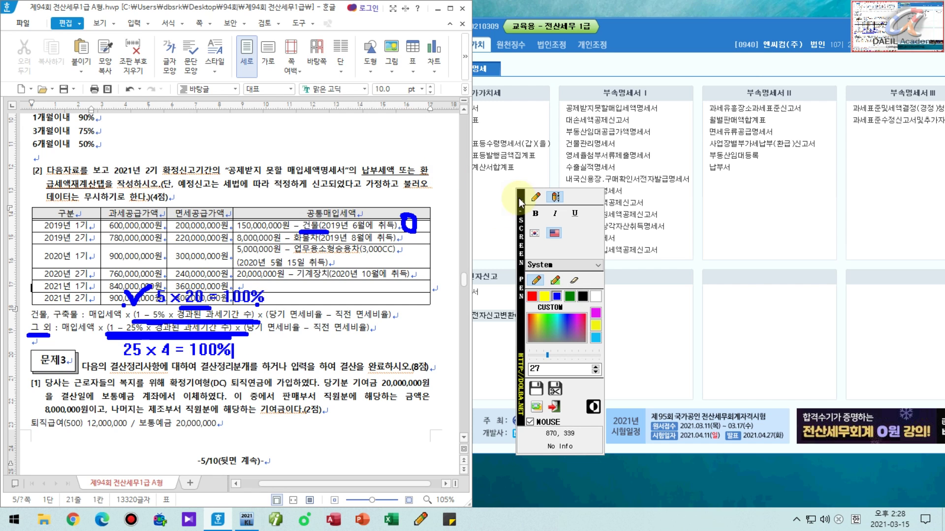
left_click(535, 197)
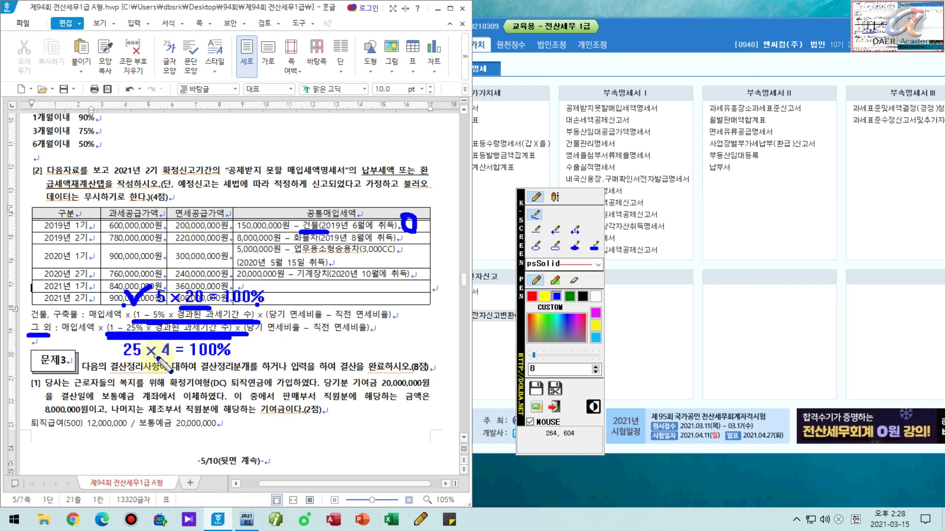
left_click_drag(159, 358, 175, 358)
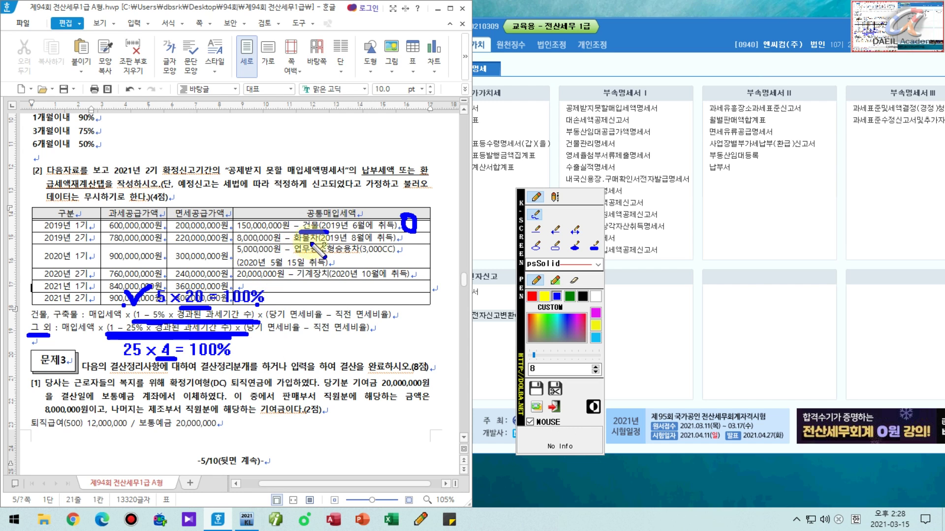
Underline the 화물차 entry, number its elapsed periods 1 to 4 beside the table, and mark the entry with an X as excluded.
left_click_drag(294, 243, 397, 243)
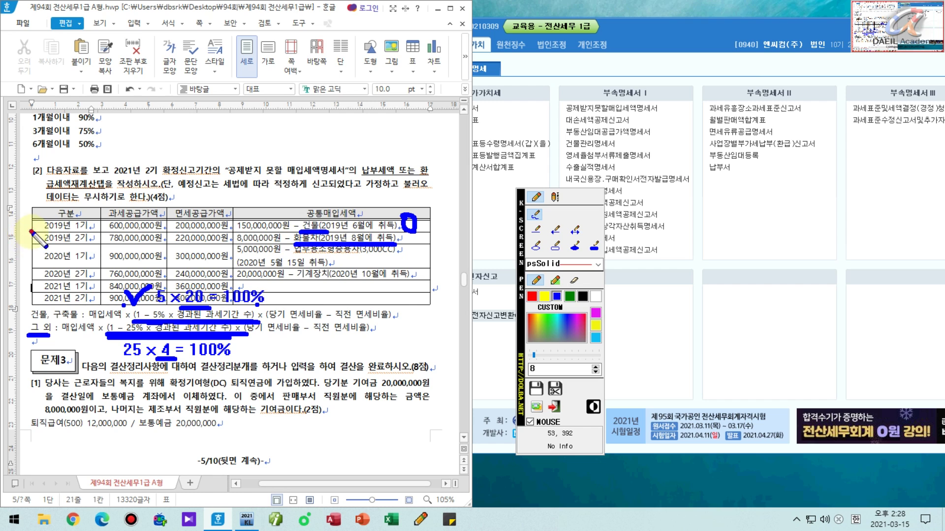
mouse_move(31, 231)
left_mouse_down()
mouse_move(31, 295)
mouse_move(36, 288)
left_mouse_up()
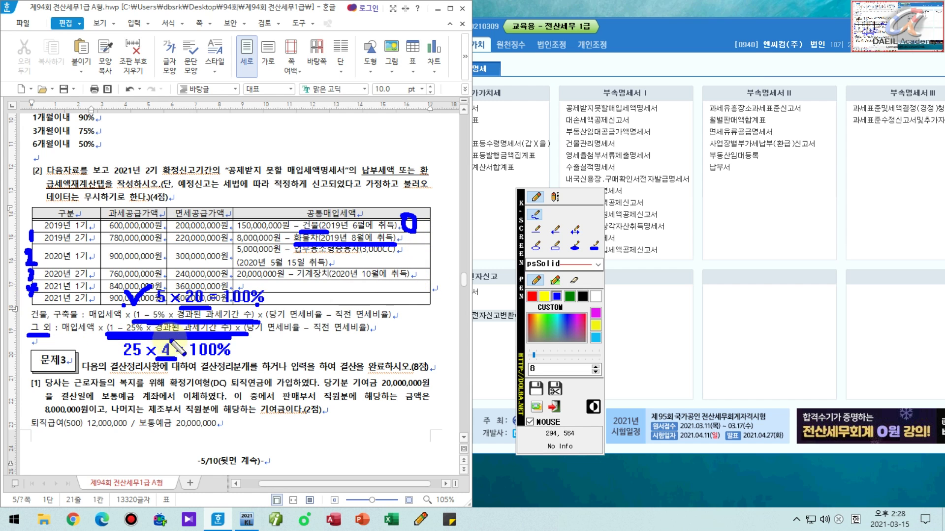
left_click_drag(99, 361, 283, 361)
mouse_move(166, 376)
left_mouse_down()
mouse_move(157, 393)
mouse_move(178, 373)
left_mouse_up()
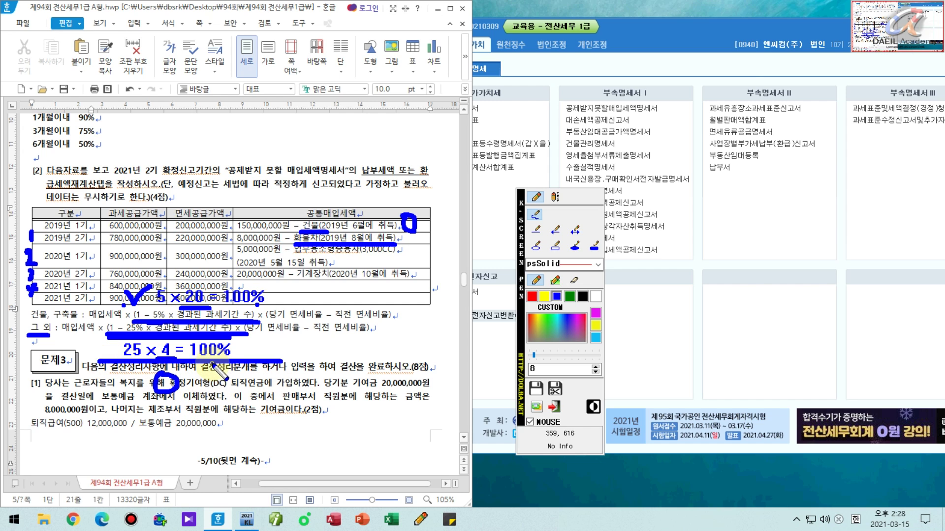
mouse_move(413, 224)
left_mouse_down()
mouse_move(399, 240)
mouse_move(410, 247)
left_mouse_up()
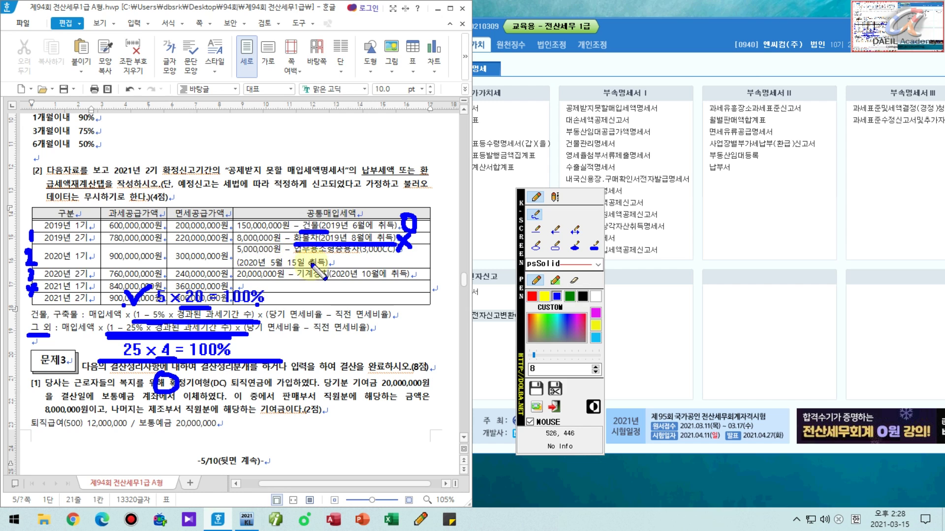
Underline and cross out the 업무용소형승용차(3,000CC) entry, and underline the 기계장치(2020년 10월에 취득) entry.
left_click_drag(293, 253, 388, 253)
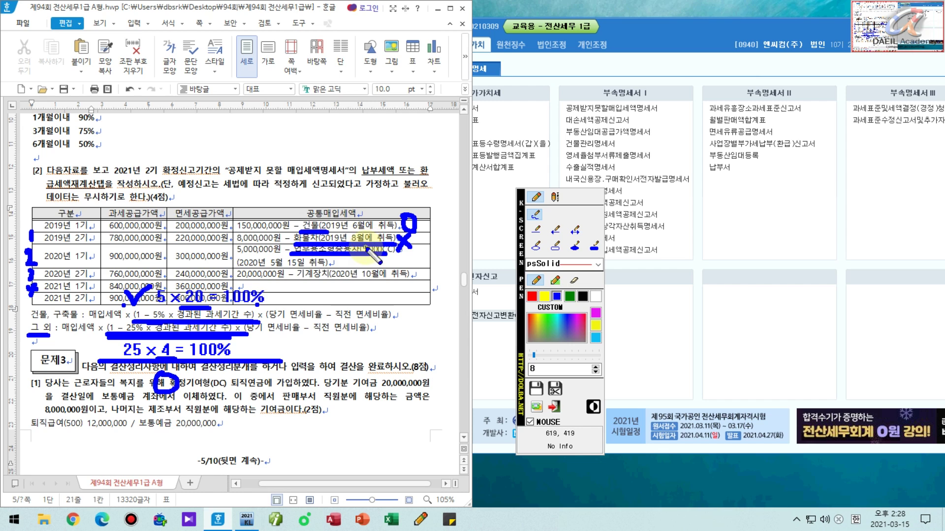
mouse_move(371, 240)
left_mouse_down()
mouse_move(336, 252)
mouse_move(388, 263)
left_mouse_up()
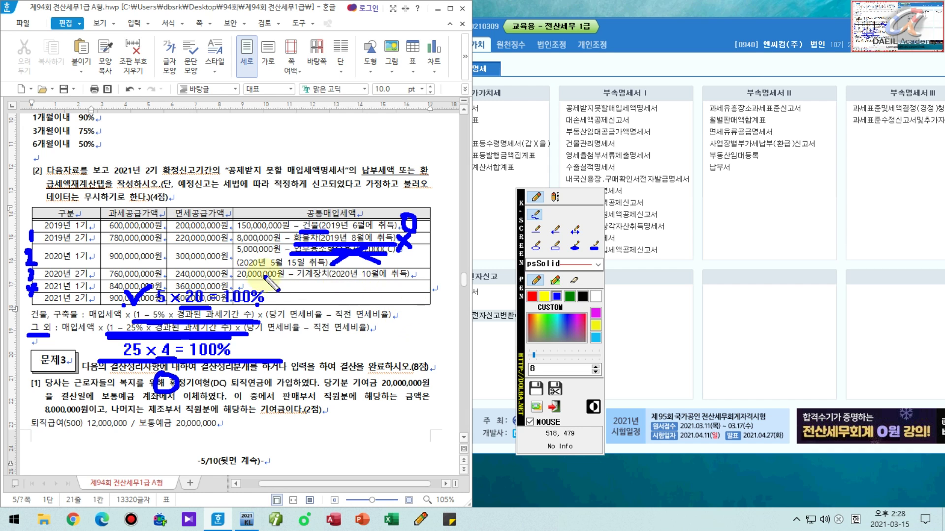
mouse_move(295, 279)
left_mouse_down()
mouse_move(425, 279)
mouse_move(432, 271)
mouse_move(438, 290)
left_mouse_up()
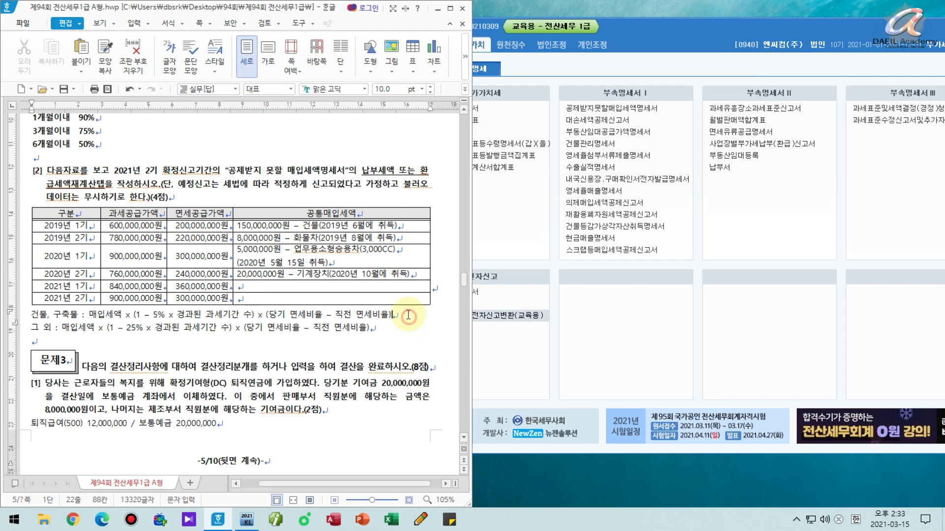
Start the building calculation beneath the 건물, 구축물 formula with "150,000,000 x (1 - 5% x".
key("Return")
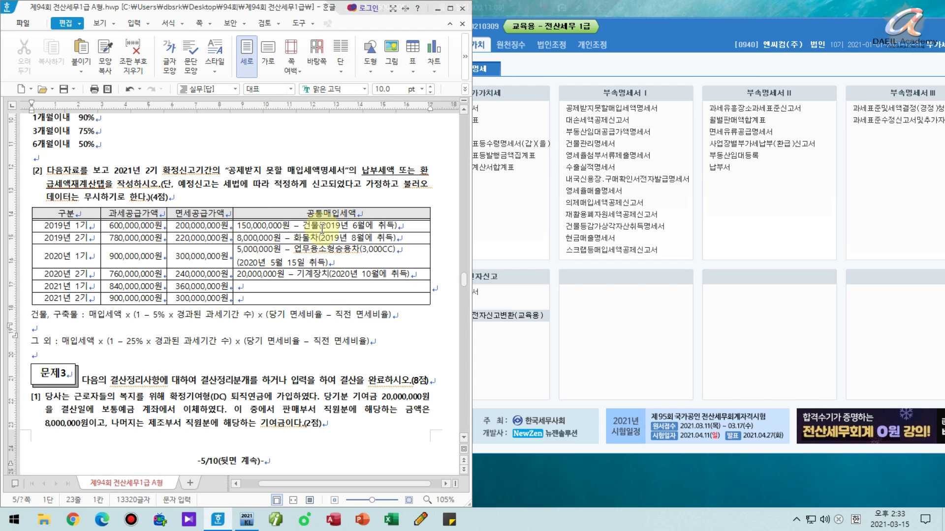
type("150,000")
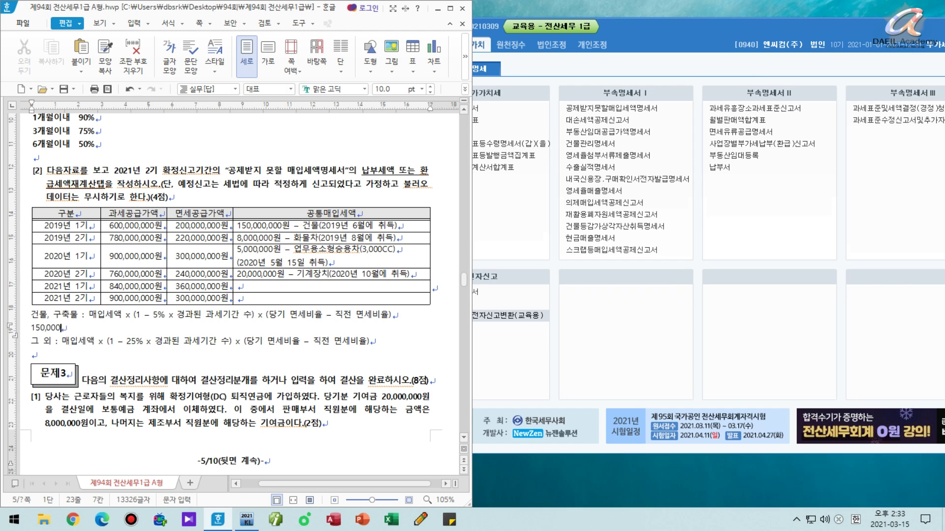
type(",000 x ")
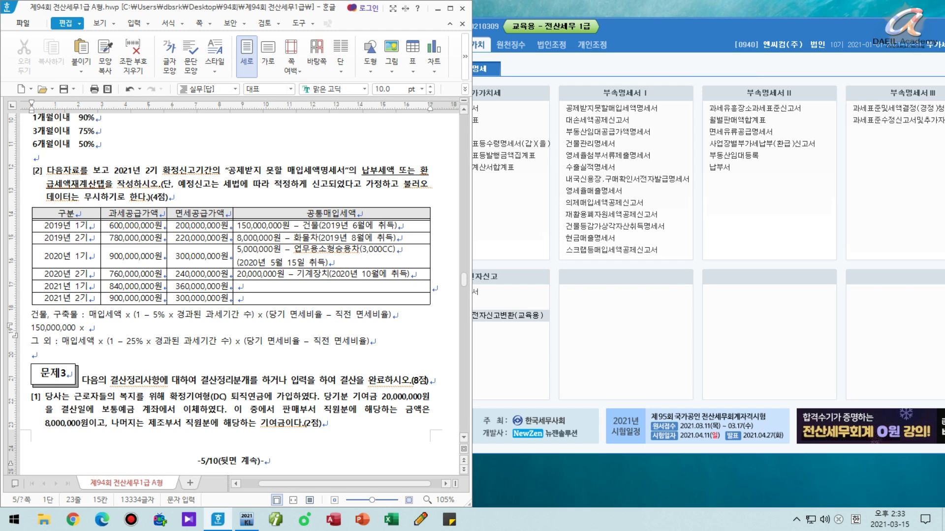
type("(1 - 5% x")
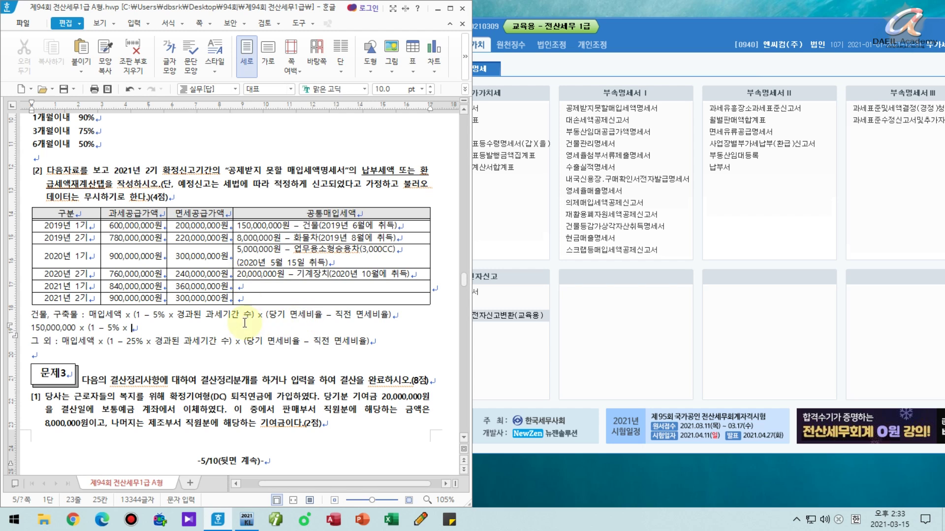
Add the note "경과된 과세기간 수 : 초 산입 , 말 불산입" beneath the 그 외 formula.
left_click(49, 354)
type("ru")
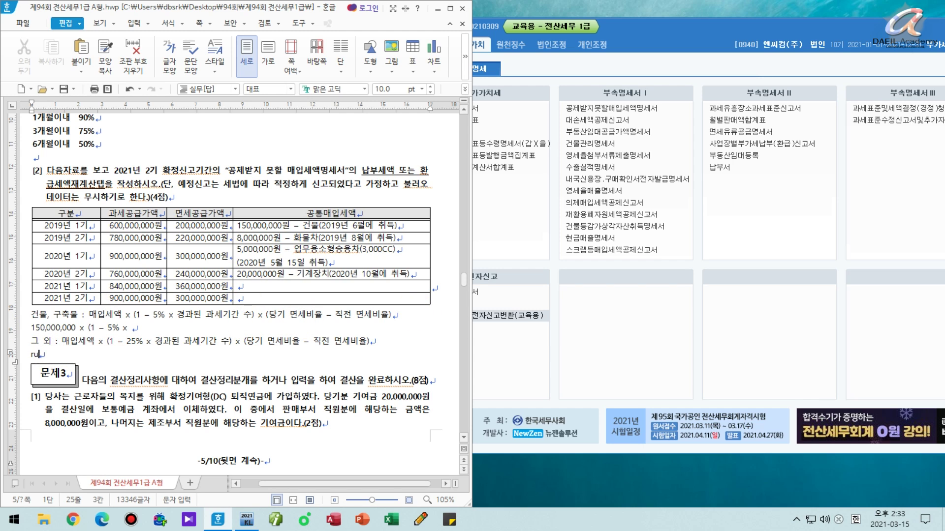
type("dr")
key("BackSpace")
key("BackSpace")
key("BackSpace")
key("BackSpace")
key("Hangul")
type("경과된 과세기간 수 ")
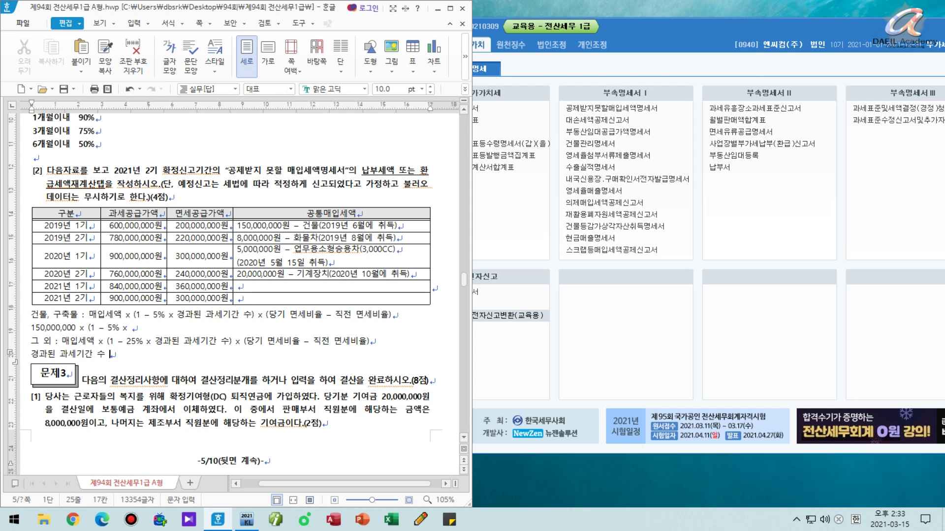
type(": 초 산이입 , 말 불산입")
Underline 초 산입 and 말 불산입 in the elapsed-period note with the blue screen pen.
key("F12")
left_click_drag(112, 363, 147, 362)
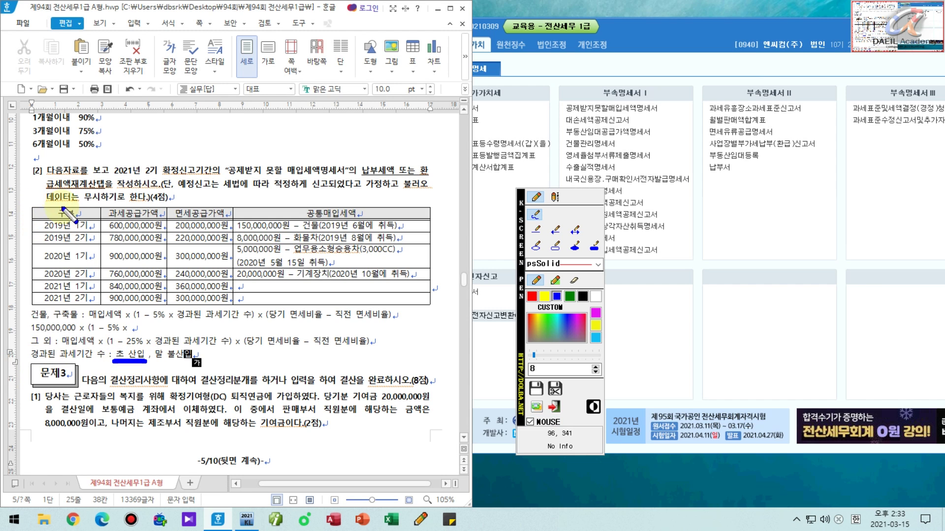
left_click_drag(152, 366, 204, 365)
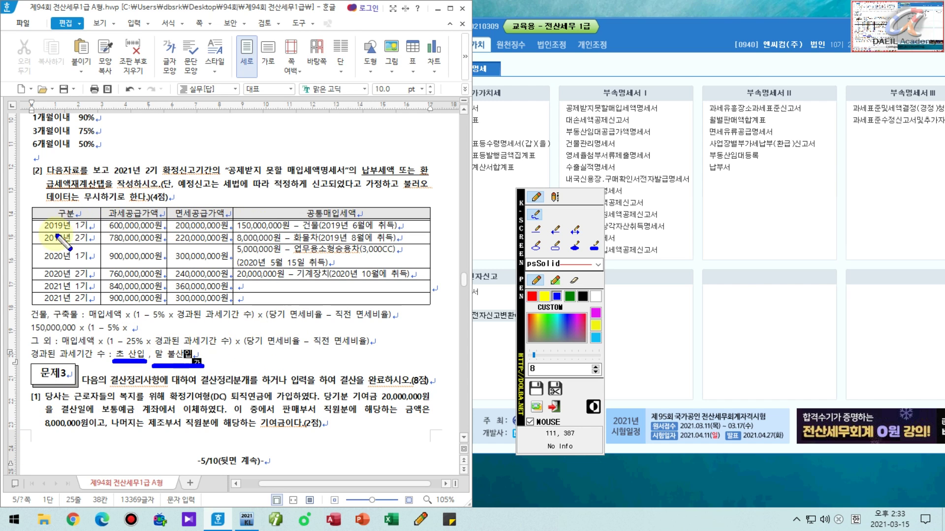
Underline 2019년 1기 and mark the periods beside the table, erasing the mark next to 2021년 2기.
mouse_move(96, 235)
left_mouse_down()
mouse_move(29, 232)
mouse_move(28, 302)
left_mouse_up()
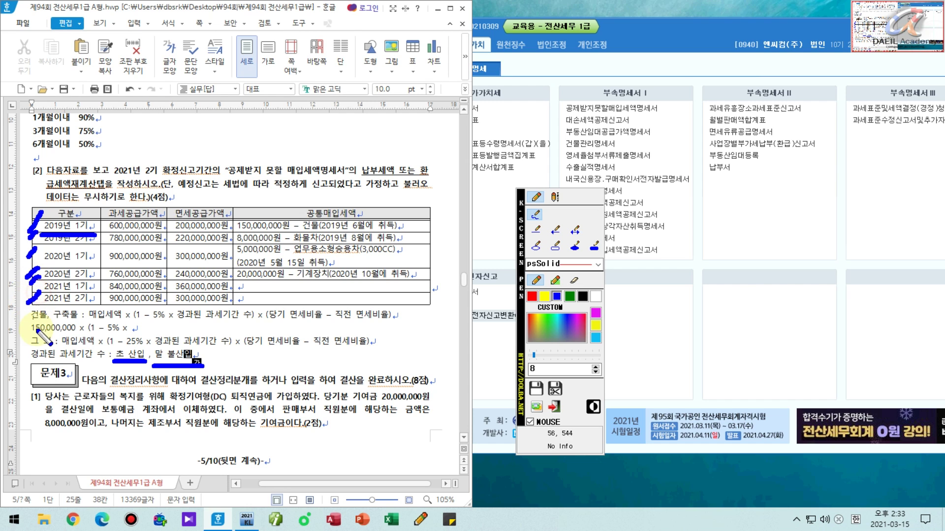
left_click(574, 280)
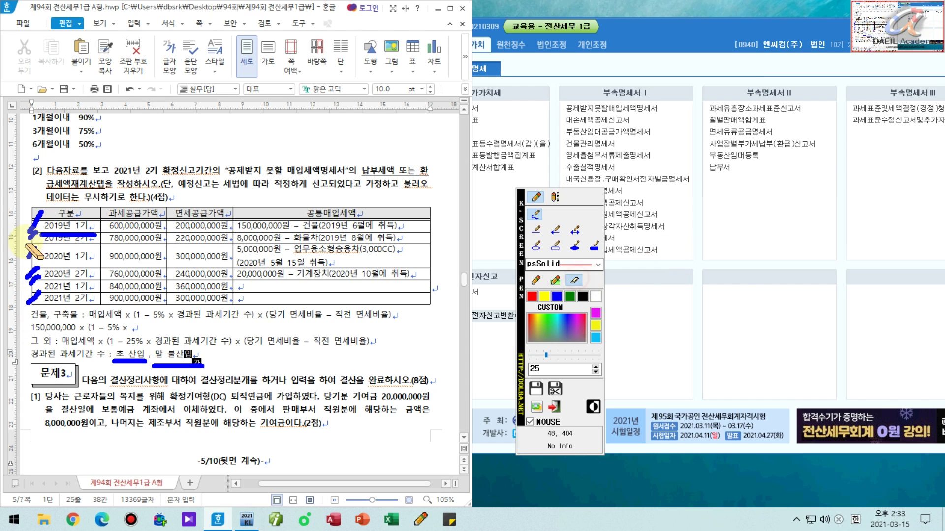
left_click_drag(27, 302, 34, 280)
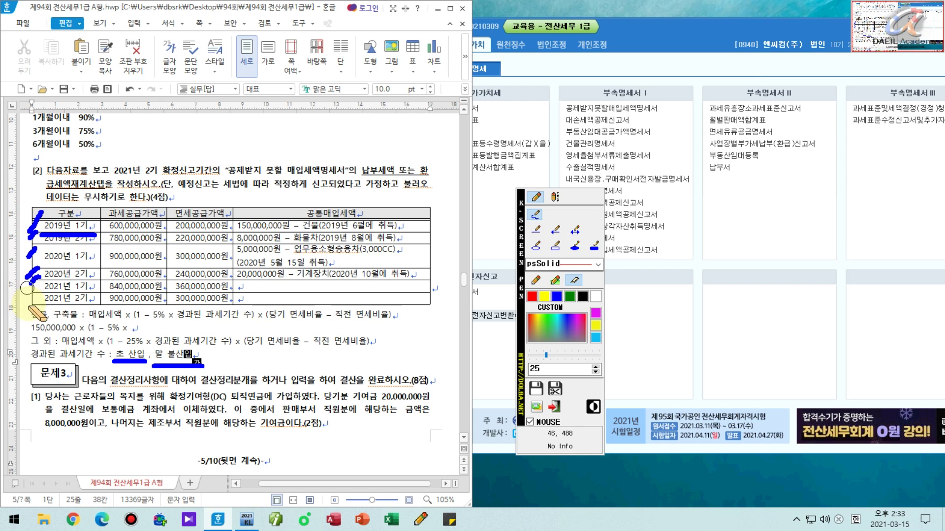
Leave the pen overlay and continue the building calculation with 5 elapsed periods, adding "5) x (".
left_click(555, 196)
left_click(133, 328)
type("5")
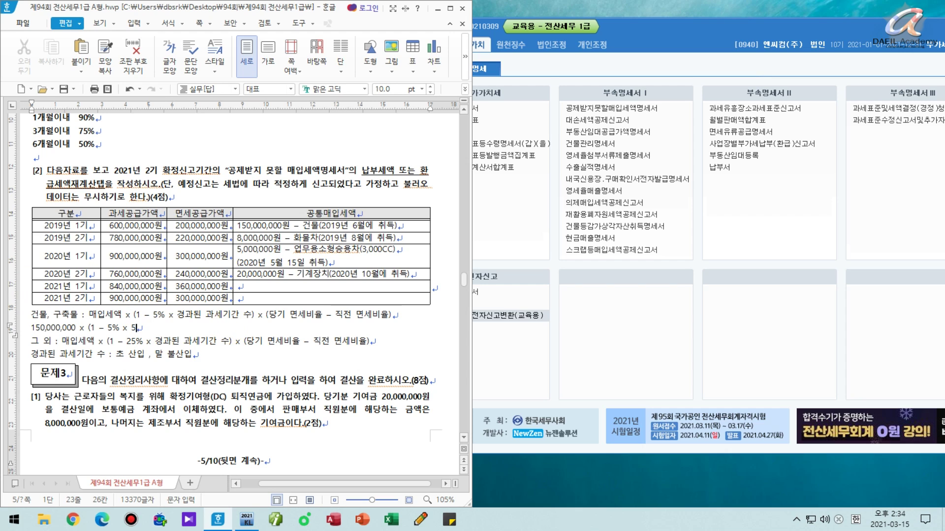
type(") x (")
Write the blue on-screen note "200 / 800 = 25%" beside the 2019년 1기 row as its exempt ratio.
key("F12")
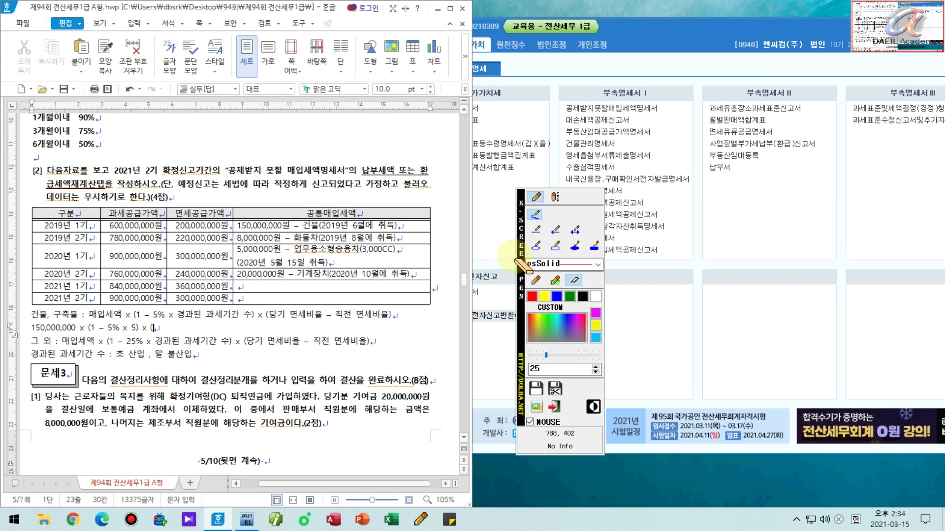
left_click(545, 297)
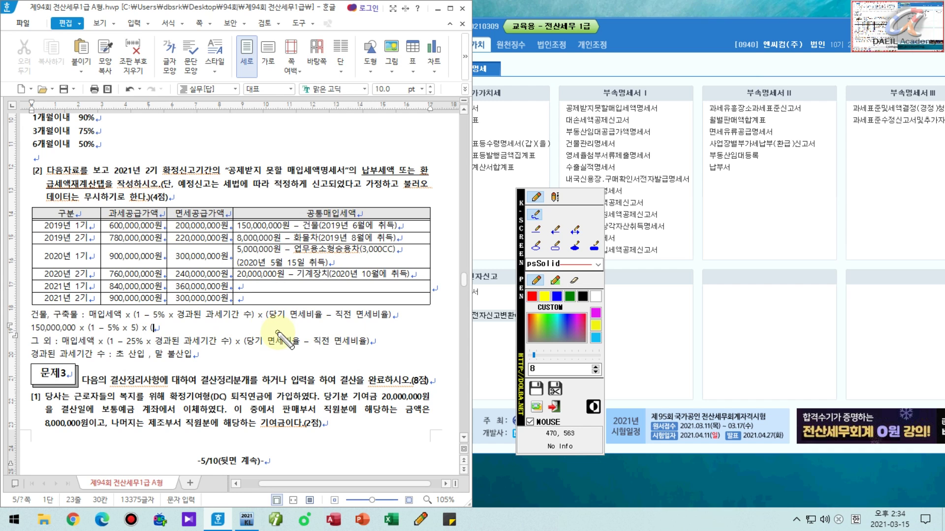
left_click(556, 197)
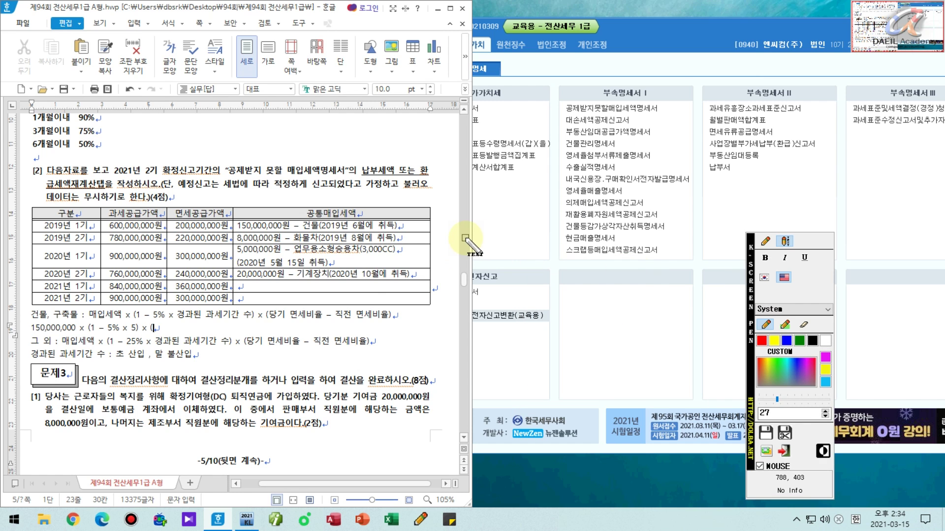
left_click(786, 341)
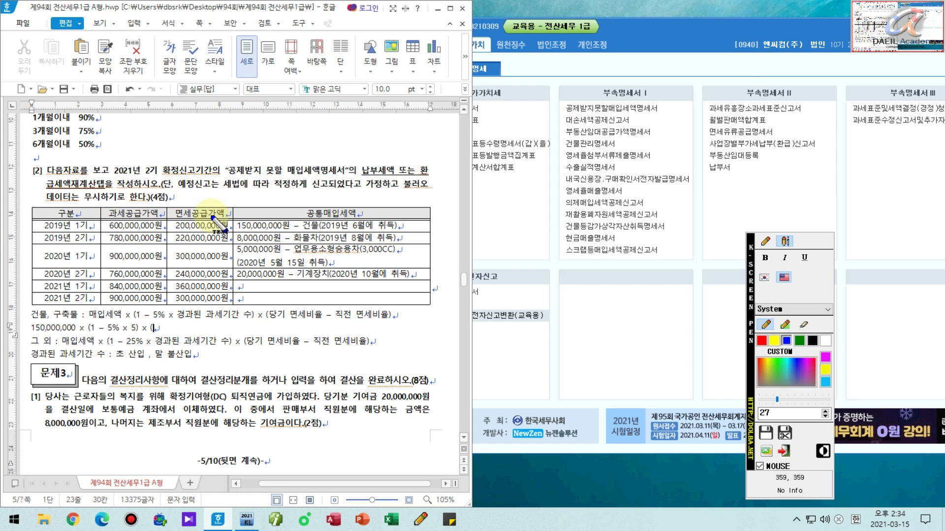
left_click(417, 224)
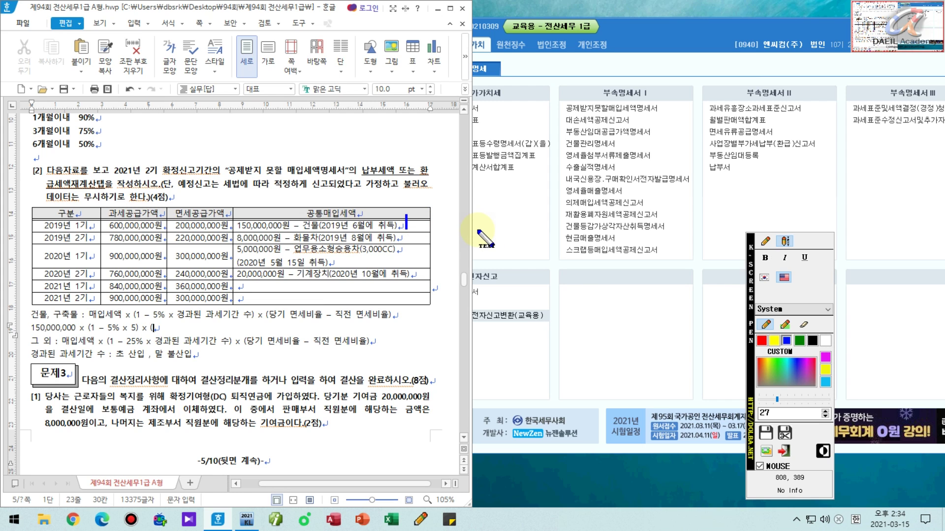
type("200")
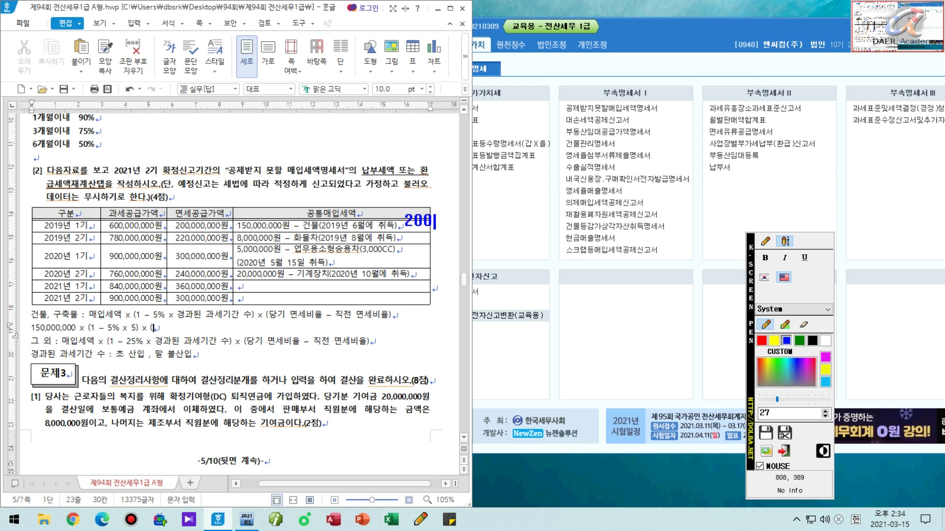
type(" / 800 =")
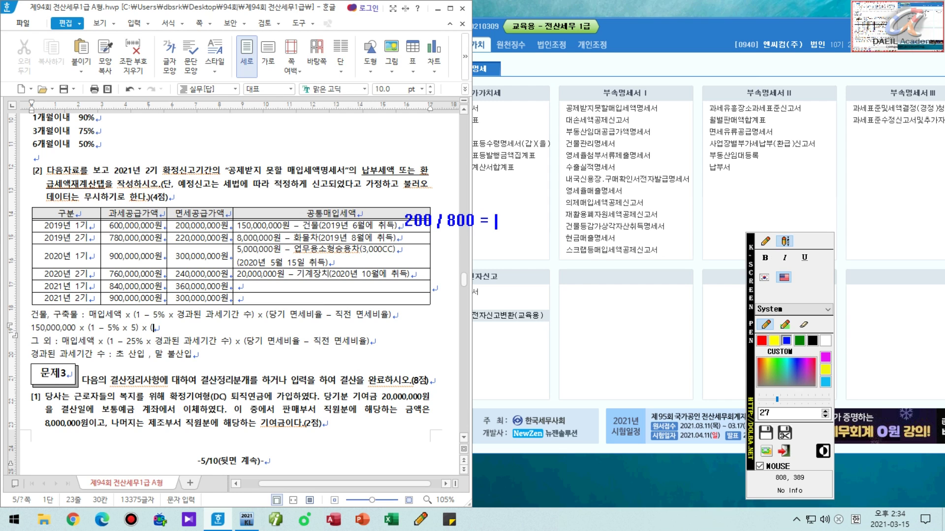
type("25%")
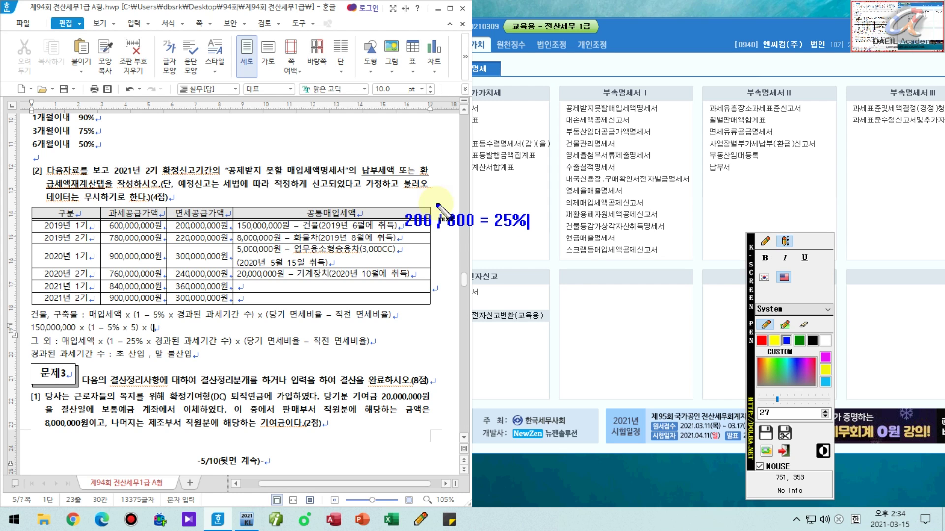
Write the on-screen exempt ratios 22%, 25% and 24% beside the 2019년 2기, 2020년 1기 and 2020년 2기 rows.
left_click(785, 240)
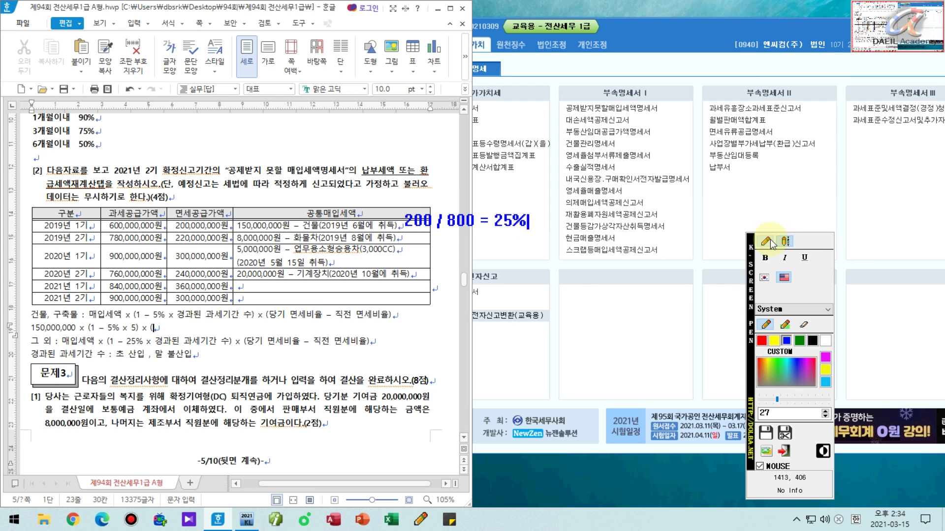
left_click(420, 240)
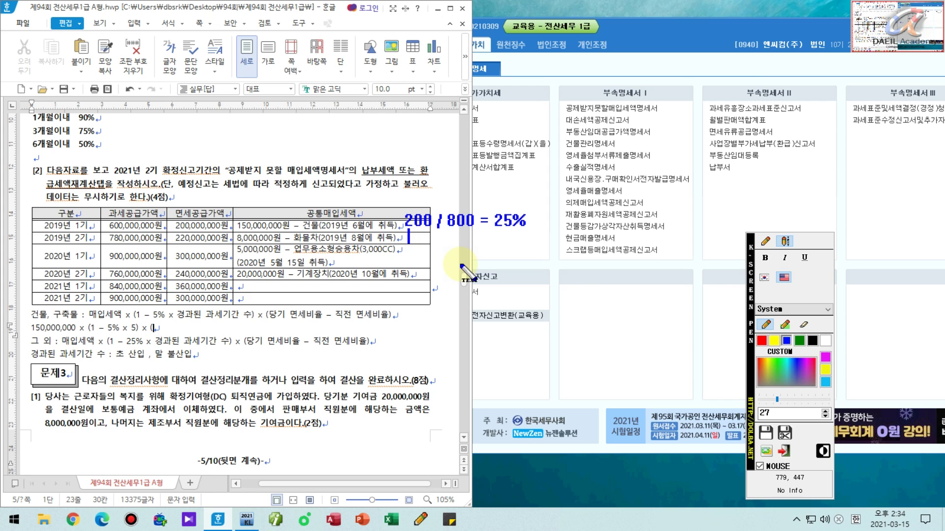
type("22%")
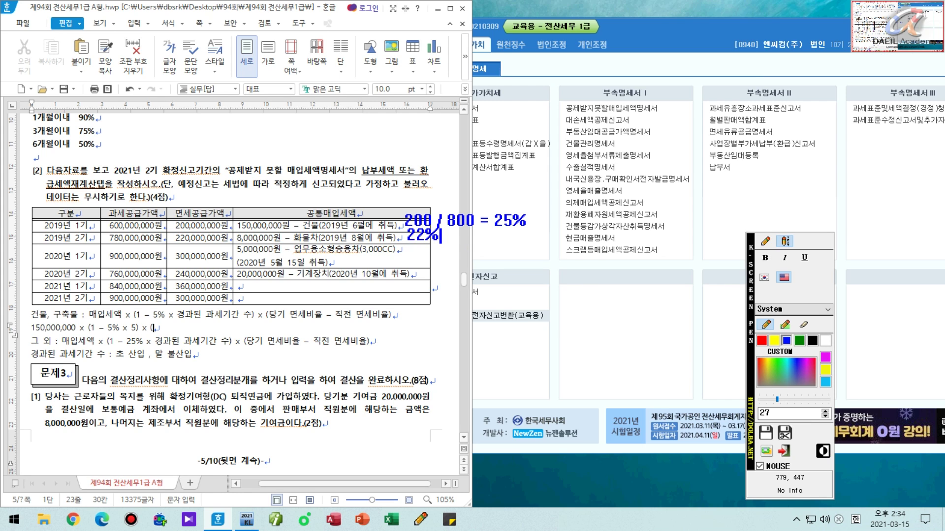
key("Return")
type("25%")
key("Return")
type("24%")
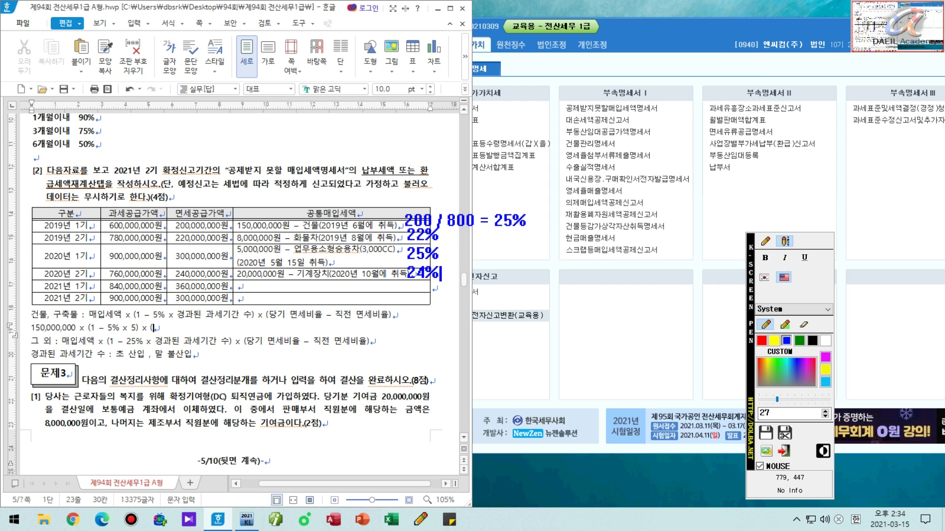
key("Return")
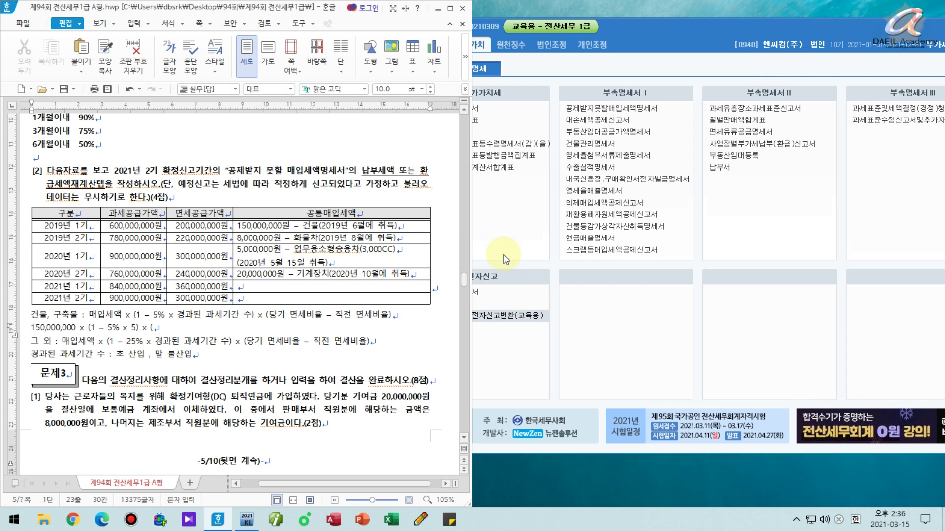
Write the on-screen exempt ratios 25%, 22%, 25% and 24% beside the rows from 2019년 1기 through 2020년 2기.
key("F12")
left_click(402, 220)
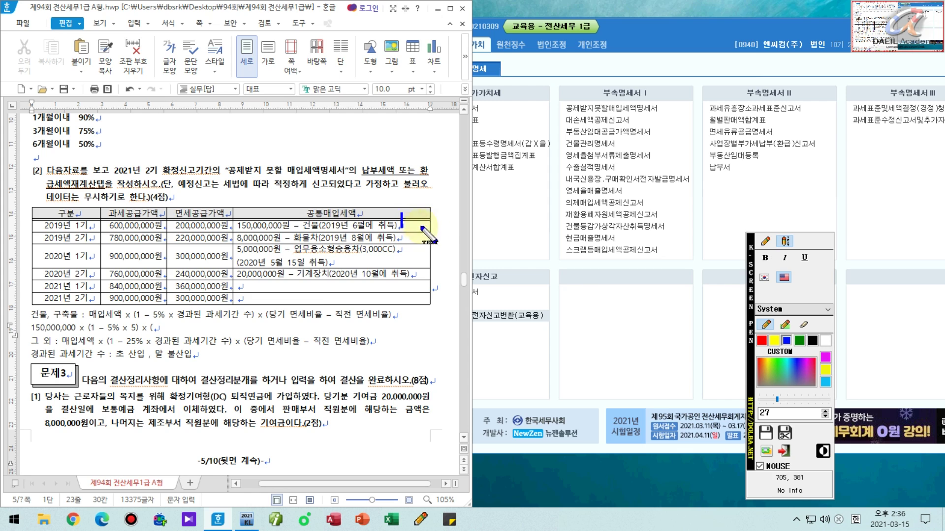
type("25%")
key("Return")
type("이")
key("BackSpace")
type("22%")
key("Return")
type("25%")
key("Return")
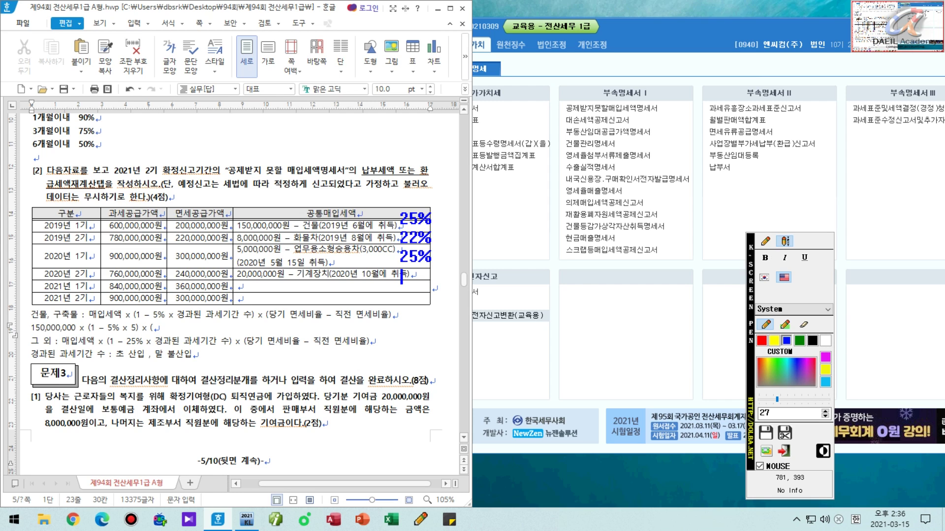
type("24%")
Write the on-screen exempt ratios 30% in the 2021년 1기 row and 25% in the 2021년 2기 row.
left_click(244, 285)
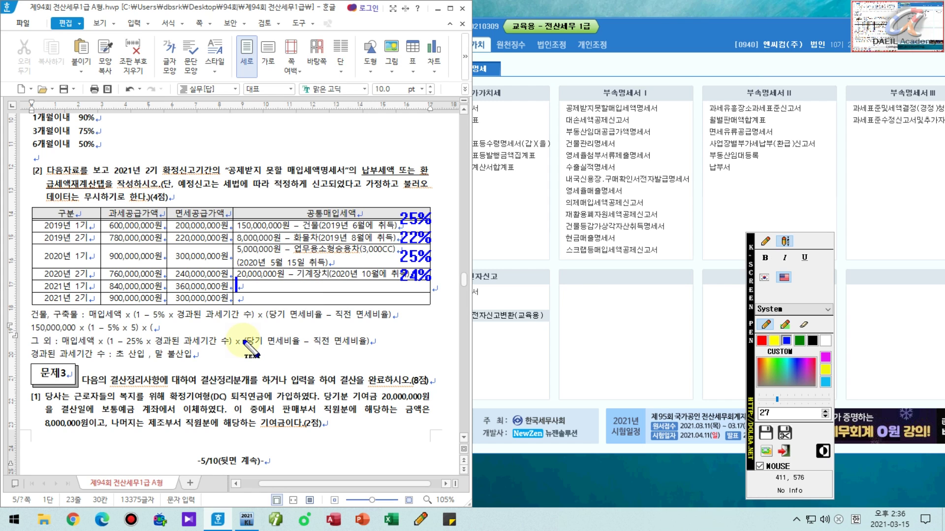
type("30%")
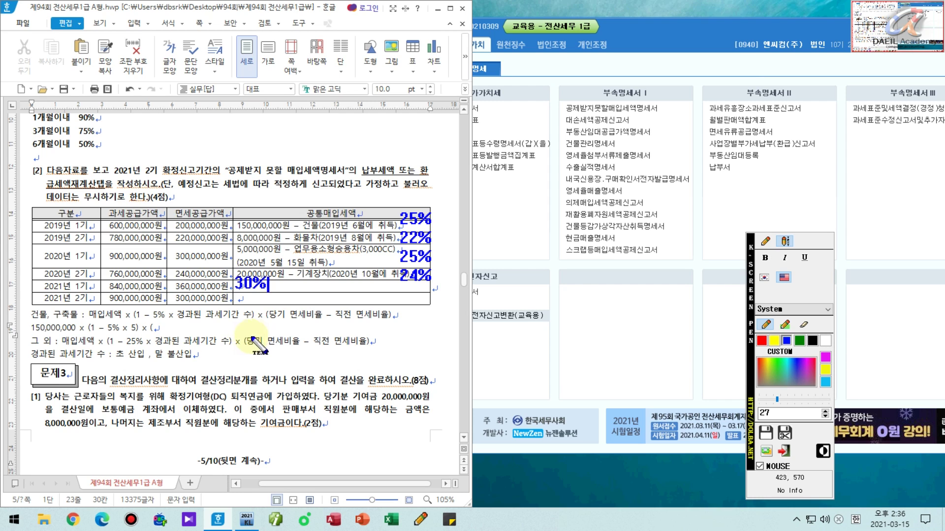
left_click(244, 307)
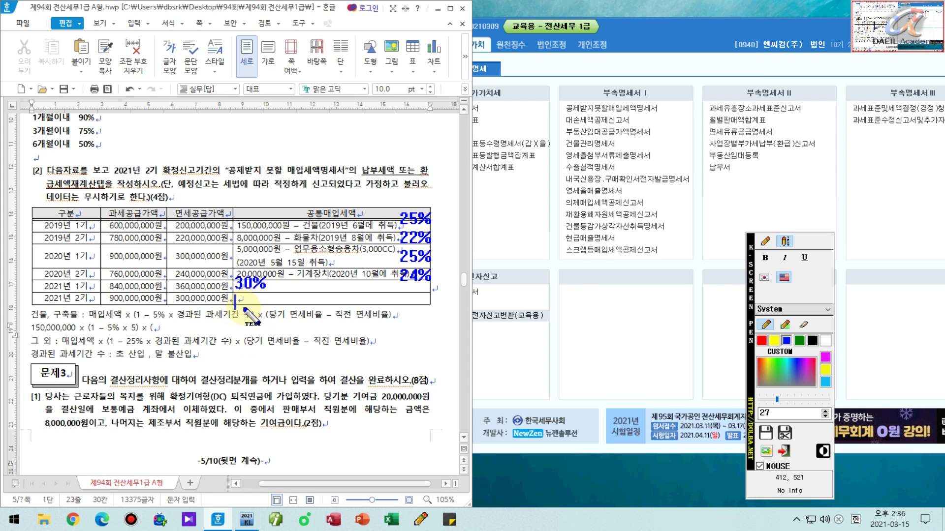
type("25%")
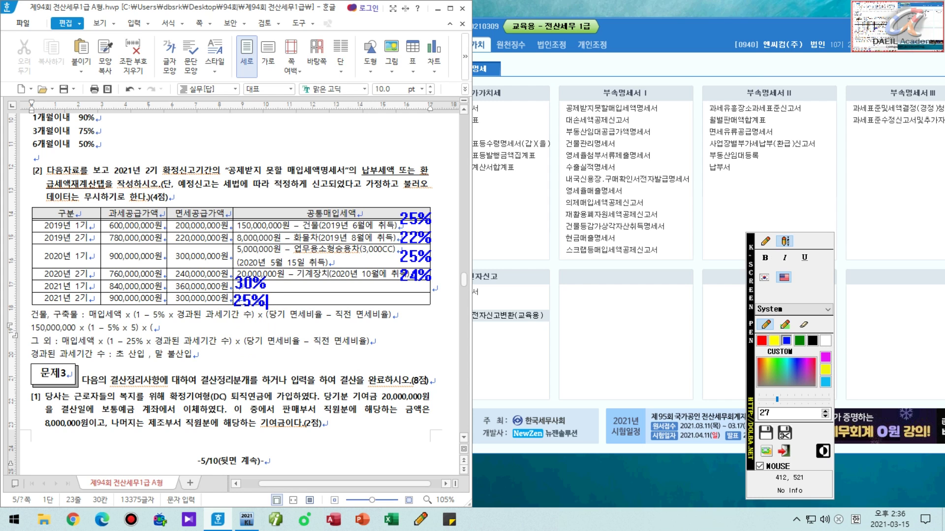
left_click(245, 310)
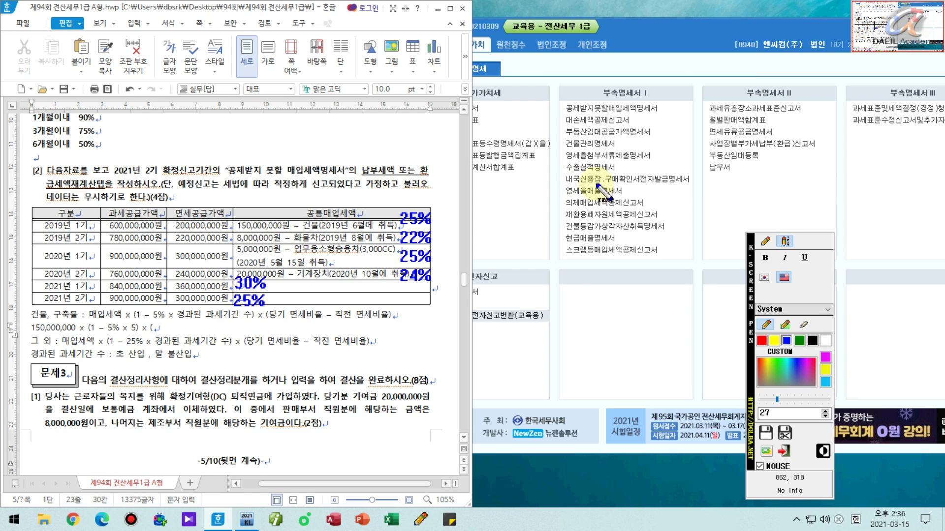
Cross out the arrow linking 22% to the 2019년 1기 ratio and draw a curved arrow there from the 2020년 1기 ratio.
left_click(765, 241)
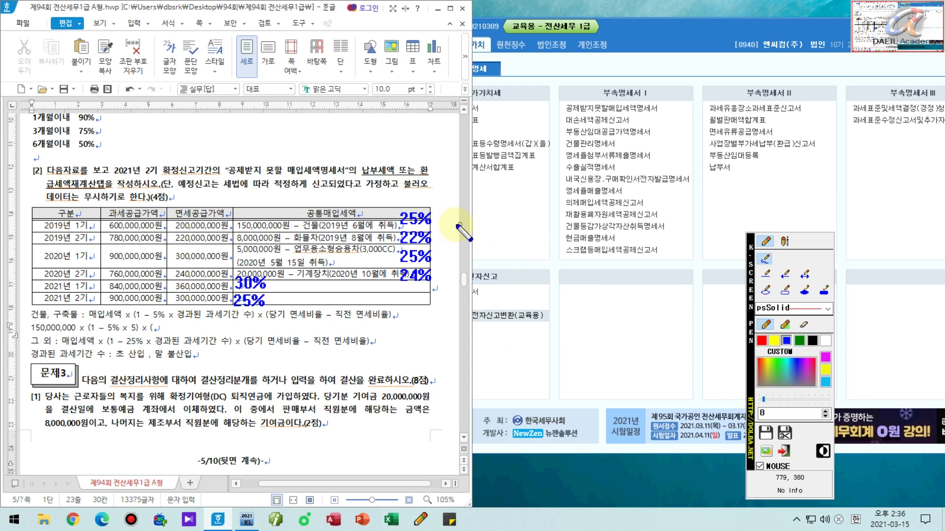
mouse_move(434, 208)
left_mouse_down()
mouse_move(440, 218)
mouse_move(452, 200)
left_mouse_up()
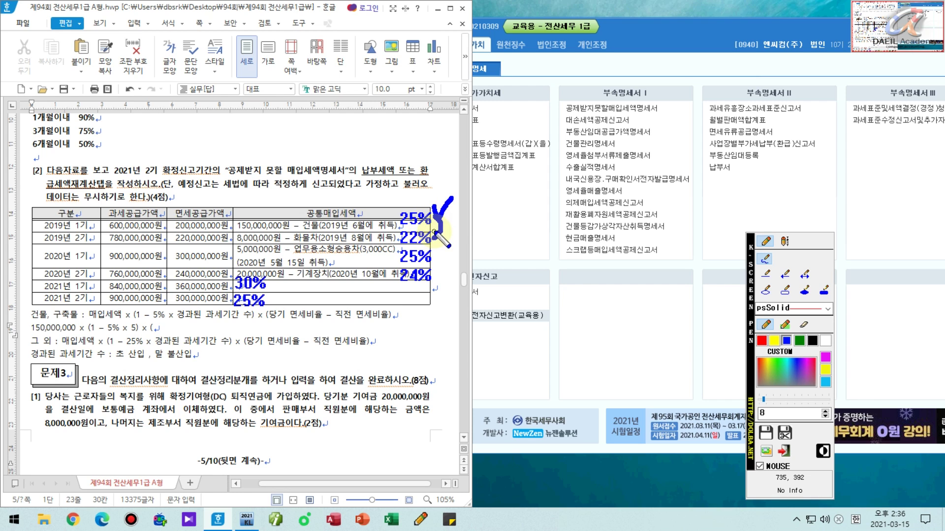
mouse_move(434, 219)
left_mouse_down()
mouse_move(452, 236)
mouse_move(443, 225)
mouse_move(480, 227)
mouse_move(441, 257)
left_mouse_up()
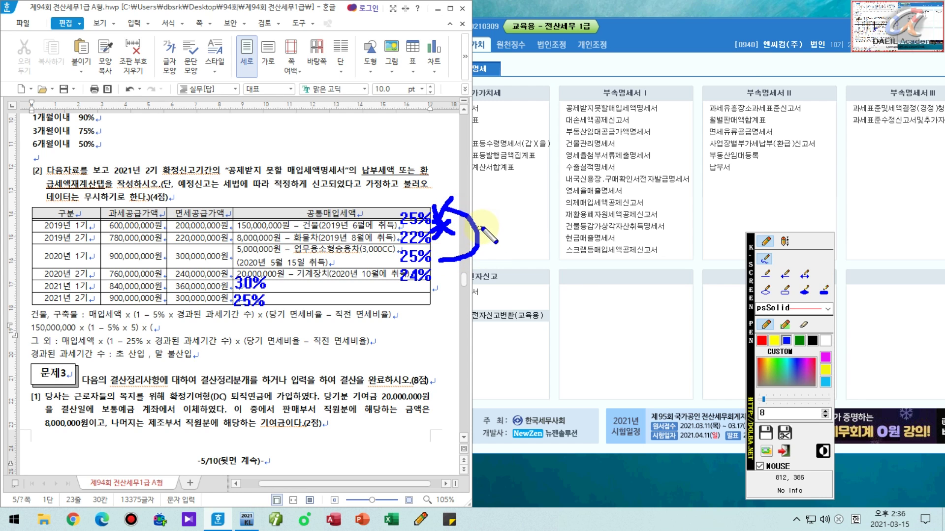
Draw arcs from the 2019년 1기 ratio to the 24% and 30% ratios, crossing out the 2020년 links and circling the 30% end.
mouse_move(485, 228)
left_mouse_down()
mouse_move(453, 240)
mouse_move(480, 234)
mouse_move(446, 204)
mouse_move(474, 202)
mouse_move(502, 246)
mouse_move(432, 268)
left_mouse_up()
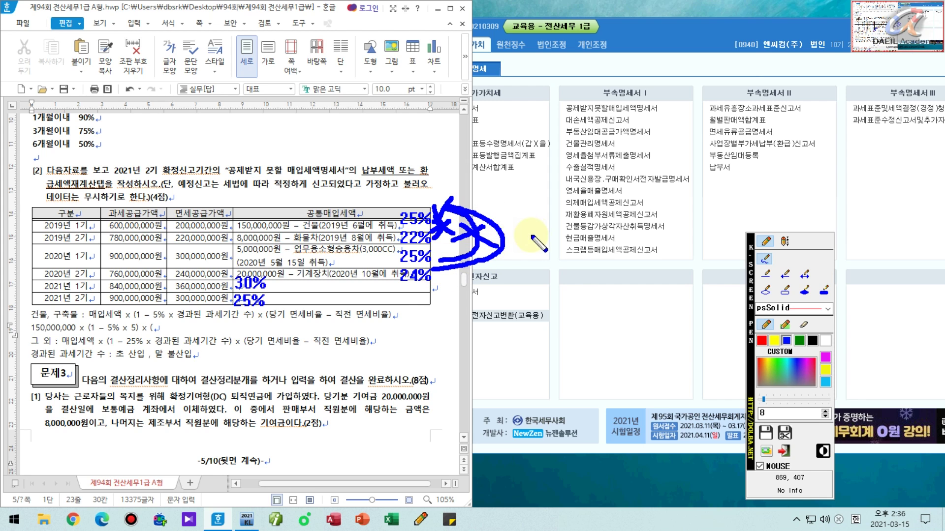
mouse_move(507, 228)
left_mouse_down()
mouse_move(372, 217)
mouse_move(318, 238)
mouse_move(262, 278)
mouse_move(268, 288)
left_mouse_up()
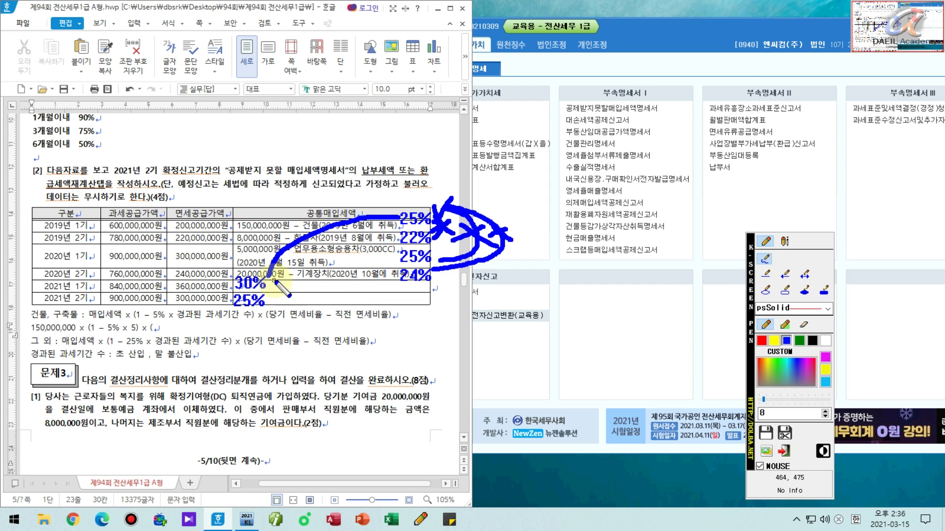
left_click_drag(281, 277, 278, 277)
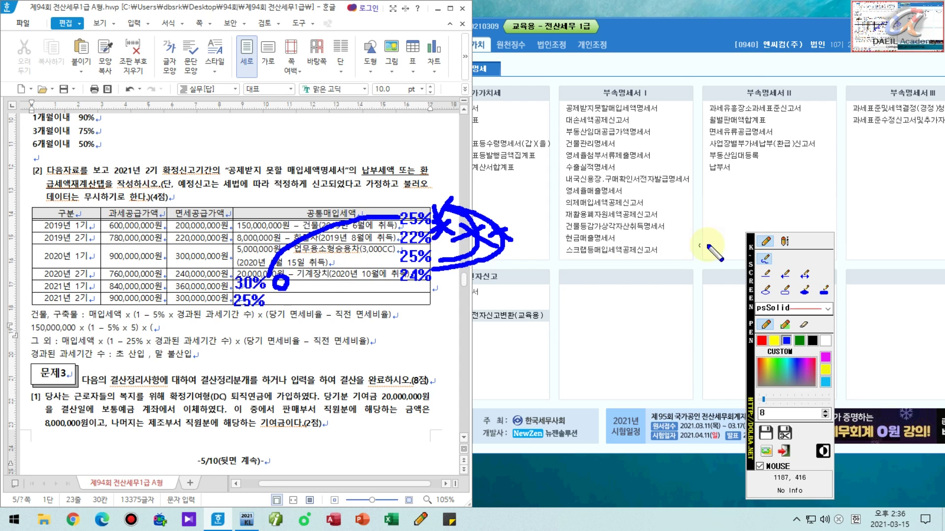
Cross out the arc from 2019년 1기 to 30%, link 30% to the 2021년 2기 ratio, and tick both 2021년 rows.
left_click_drag(375, 207, 389, 221)
left_click_drag(390, 206, 374, 221)
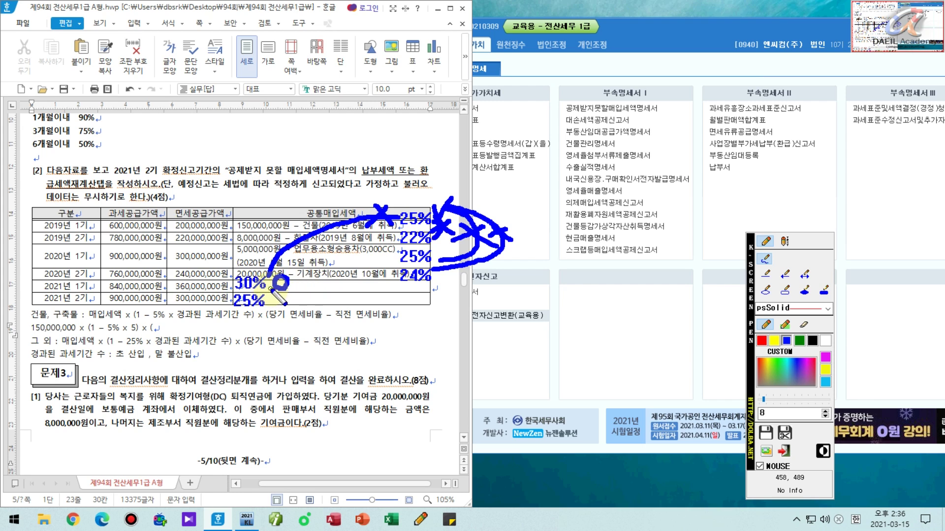
mouse_move(280, 290)
left_mouse_down()
mouse_move(279, 301)
mouse_move(270, 297)
left_mouse_up()
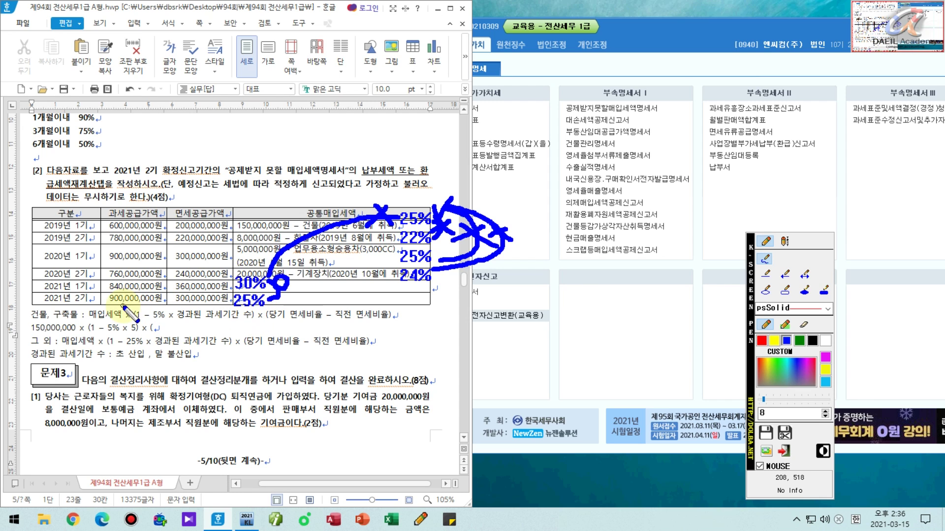
left_click_drag(23, 291, 40, 276)
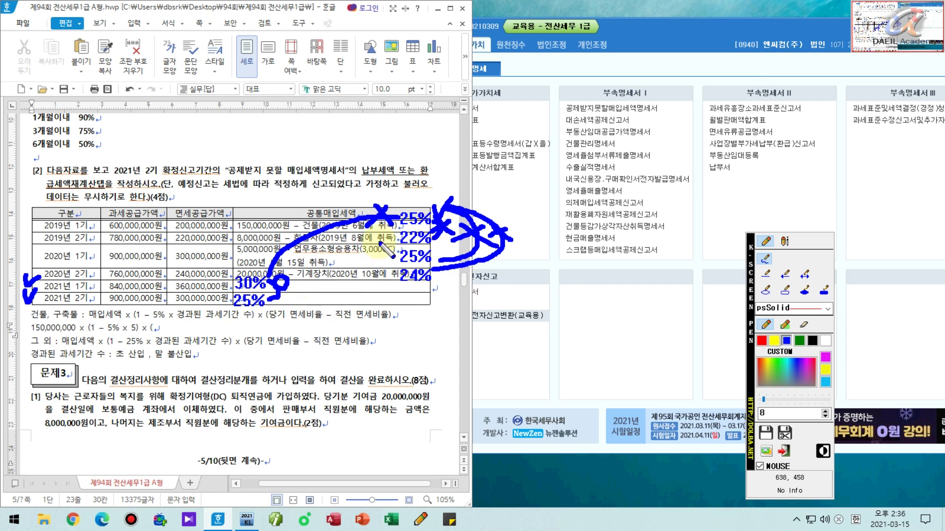
Write the on-screen ratio list 25%, 22%, 25%, 24%, 25% and 30% in the free area beside the exam document.
left_click_drag(752, 275, 827, 285)
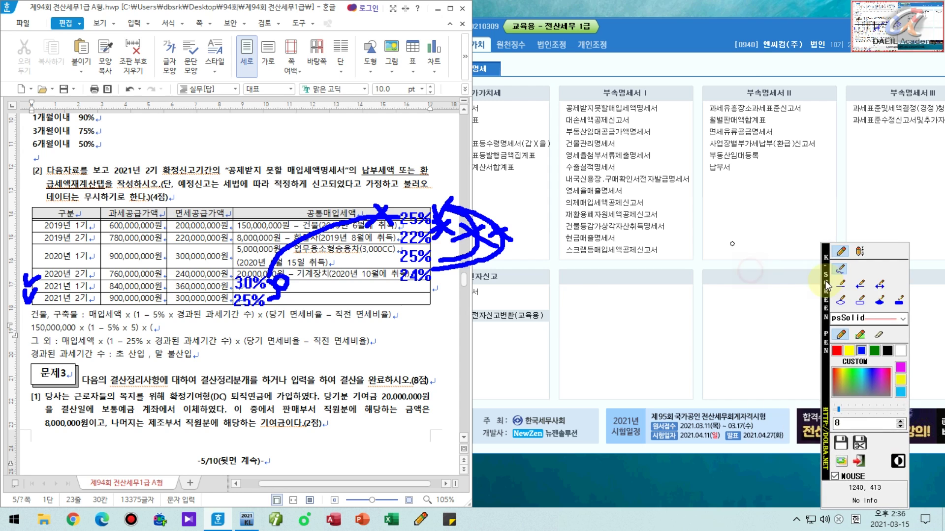
left_click(860, 251)
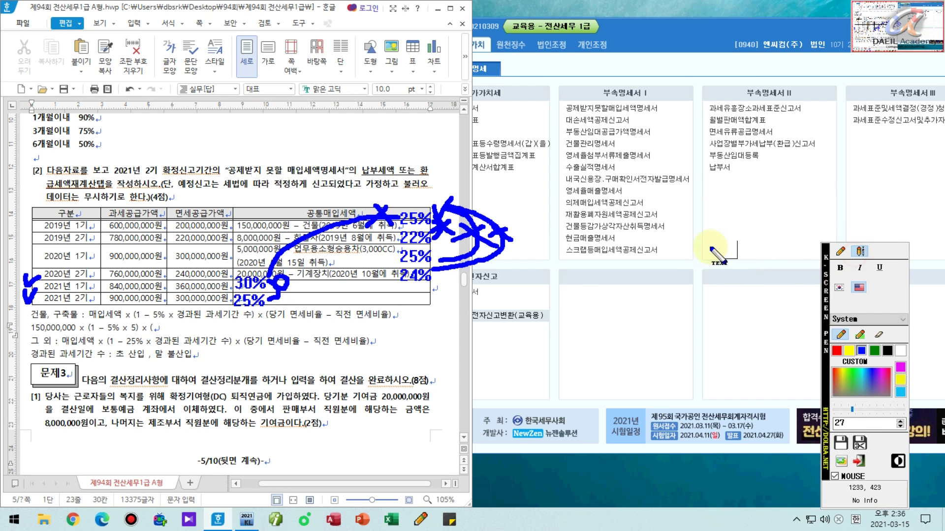
left_click(682, 221)
type("25%")
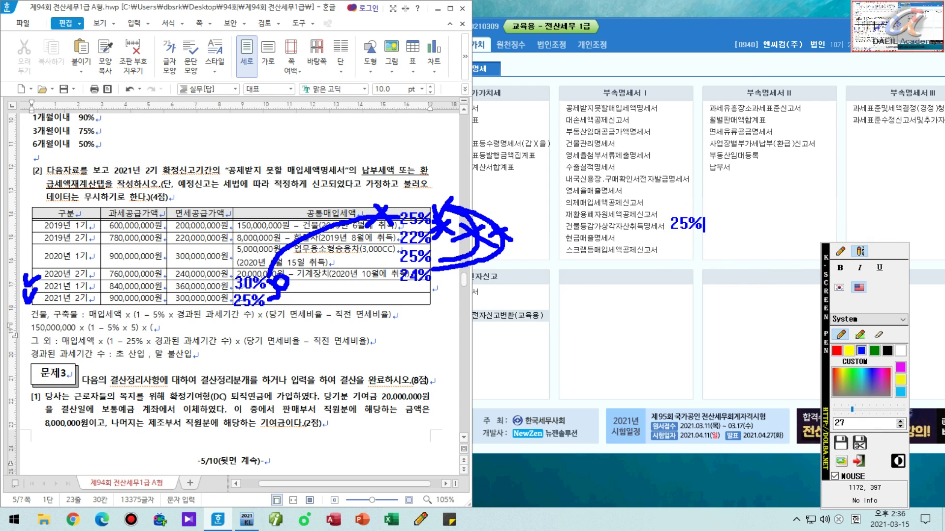
key("Return")
type("22%")
key("Return")
type("25% ")
type("24%")
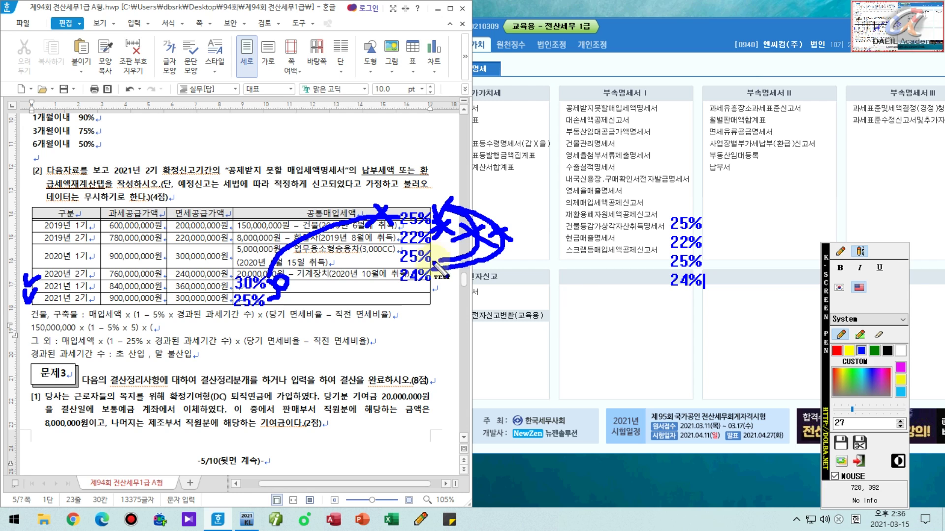
key("Return")
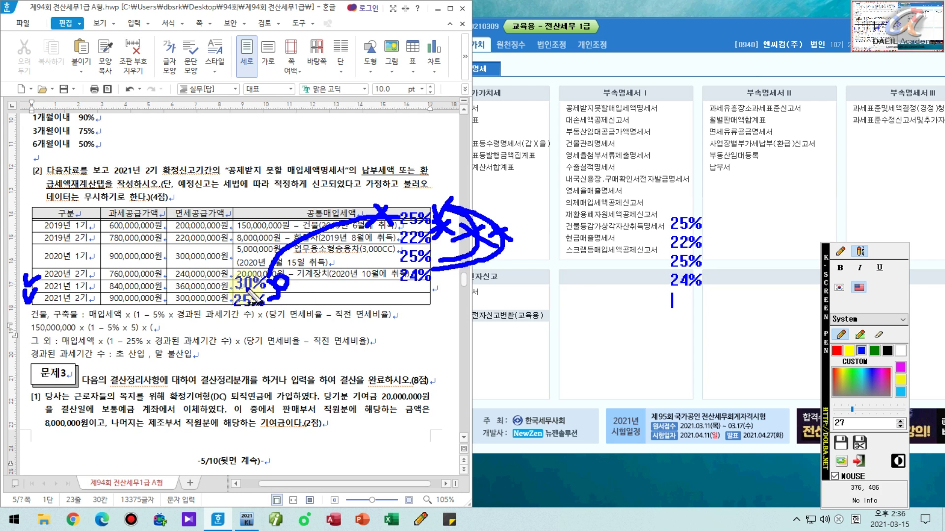
type("25")
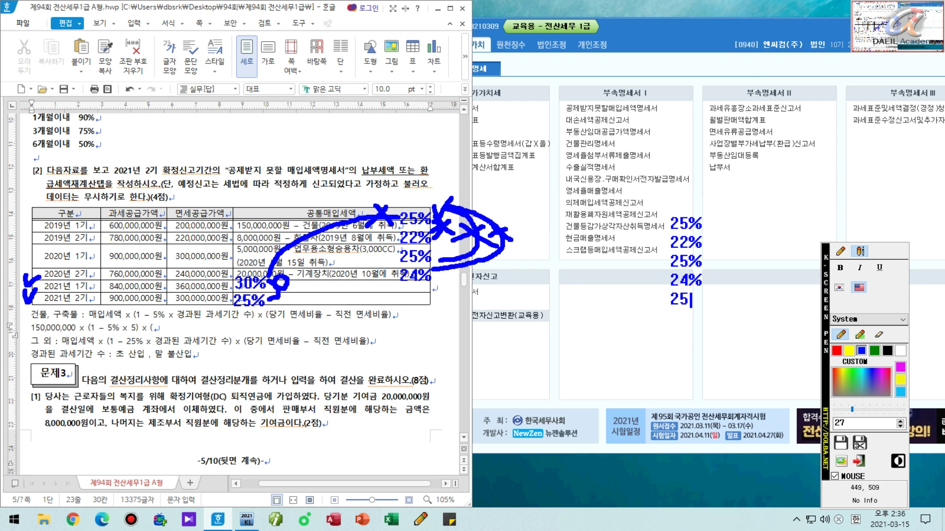
type("% 30%")
left_click(840, 251)
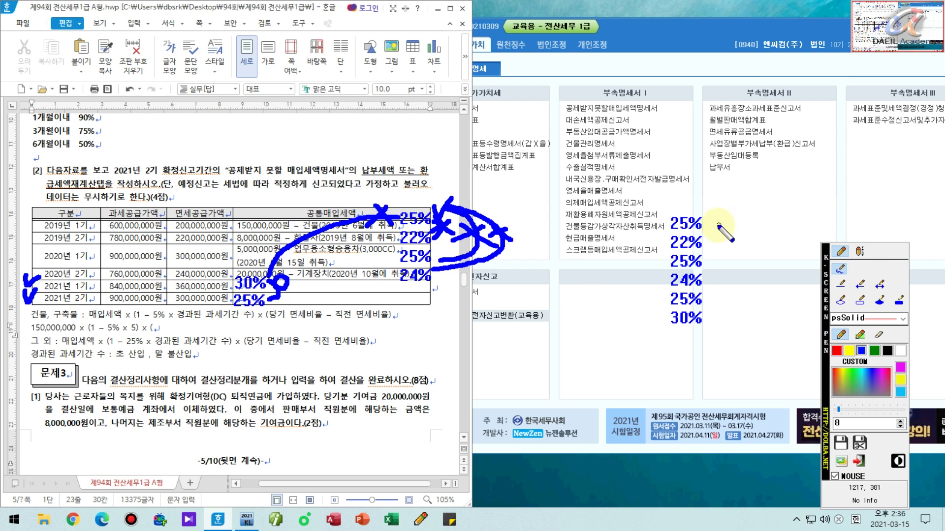
Tick the list's first 25%, draw crossed-out arcs from it to the next four ratios, and link it to 30% with an uncrossed arc.
left_click_drag(703, 217, 734, 200)
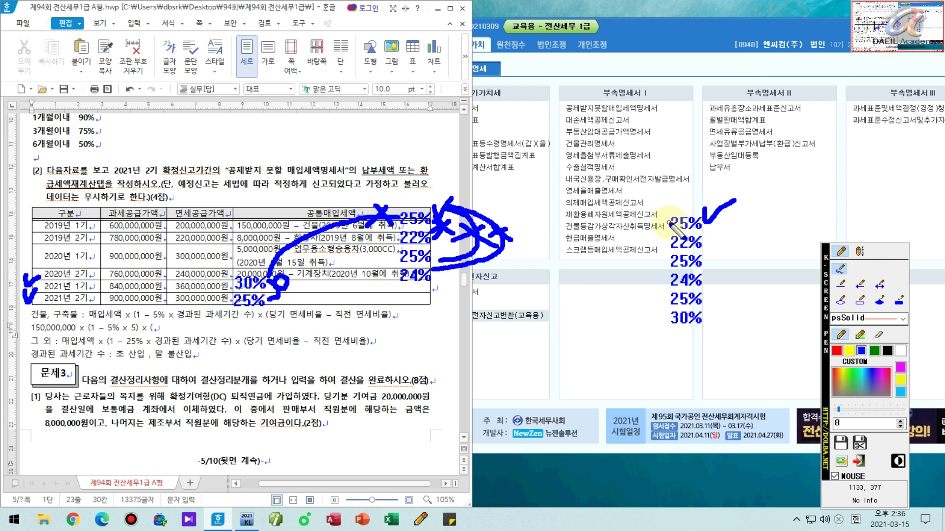
mouse_move(670, 222)
left_mouse_down()
mouse_move(653, 235)
mouse_move(666, 244)
left_mouse_up()
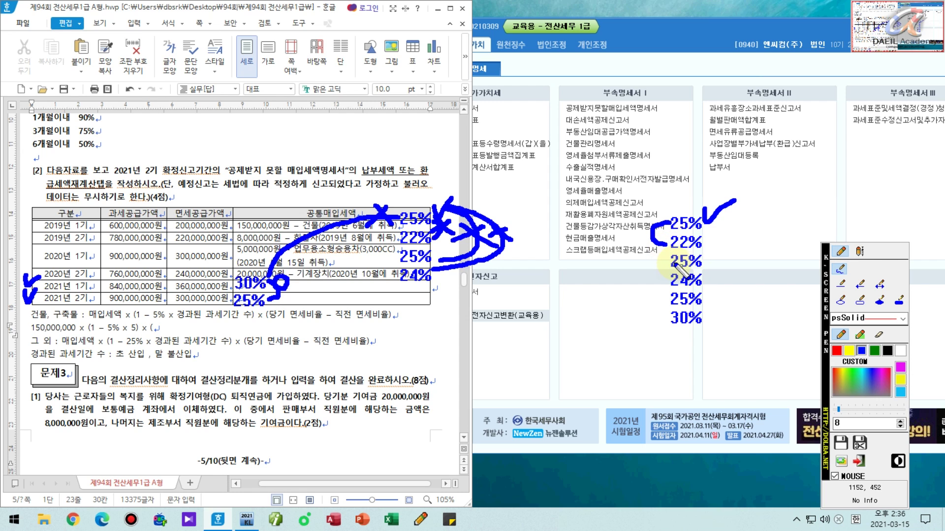
mouse_move(663, 224)
left_mouse_down()
mouse_move(641, 239)
mouse_move(642, 219)
mouse_move(635, 254)
mouse_move(640, 232)
mouse_move(618, 246)
mouse_move(643, 253)
left_mouse_up()
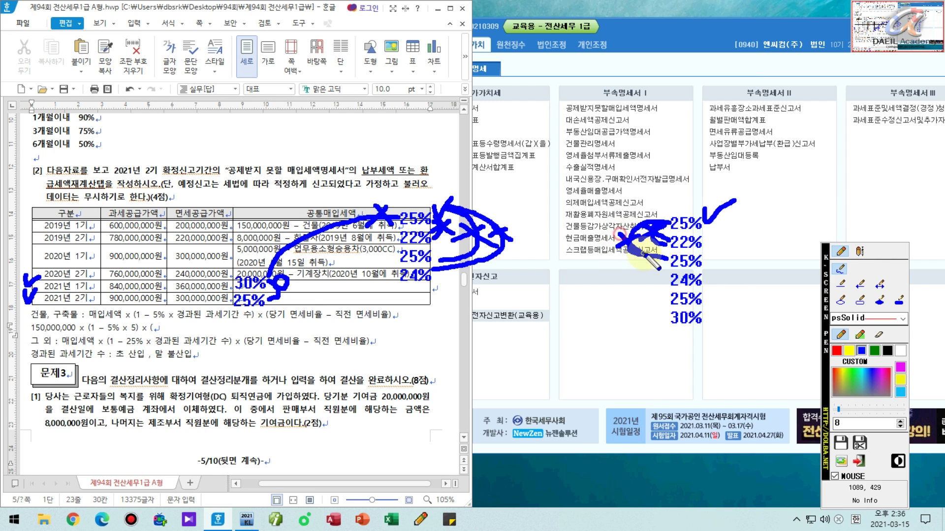
mouse_move(667, 223)
left_mouse_down()
mouse_move(632, 227)
mouse_move(634, 278)
mouse_move(669, 281)
left_mouse_up()
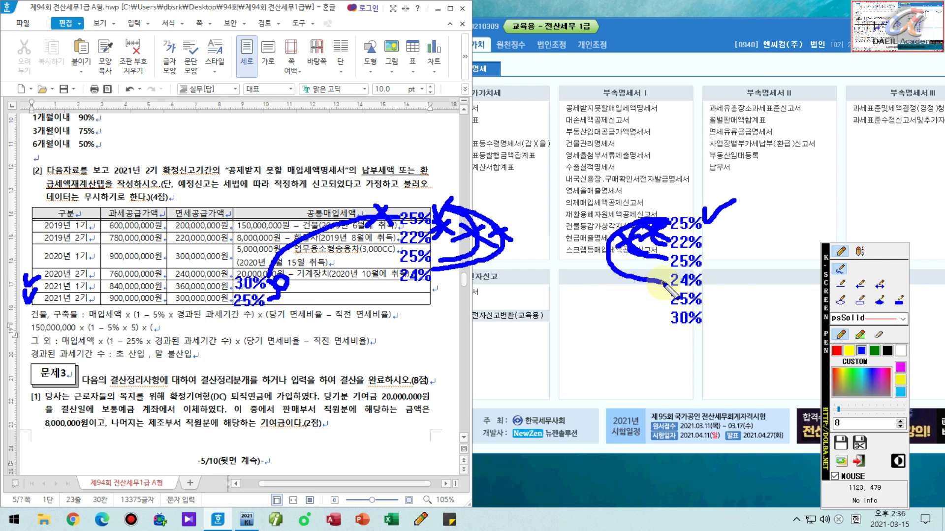
left_click_drag(642, 234, 591, 246)
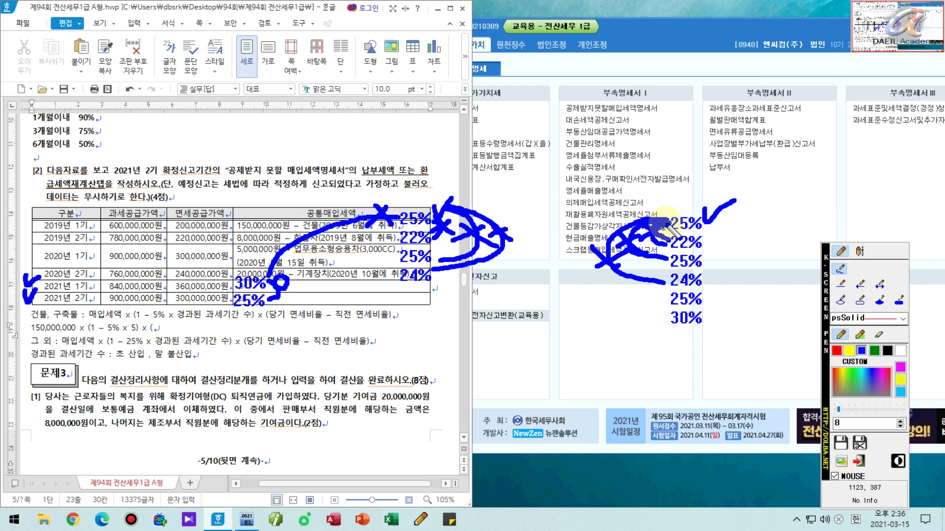
mouse_move(676, 220)
left_mouse_down()
mouse_move(611, 217)
mouse_move(586, 267)
mouse_move(655, 297)
left_mouse_up()
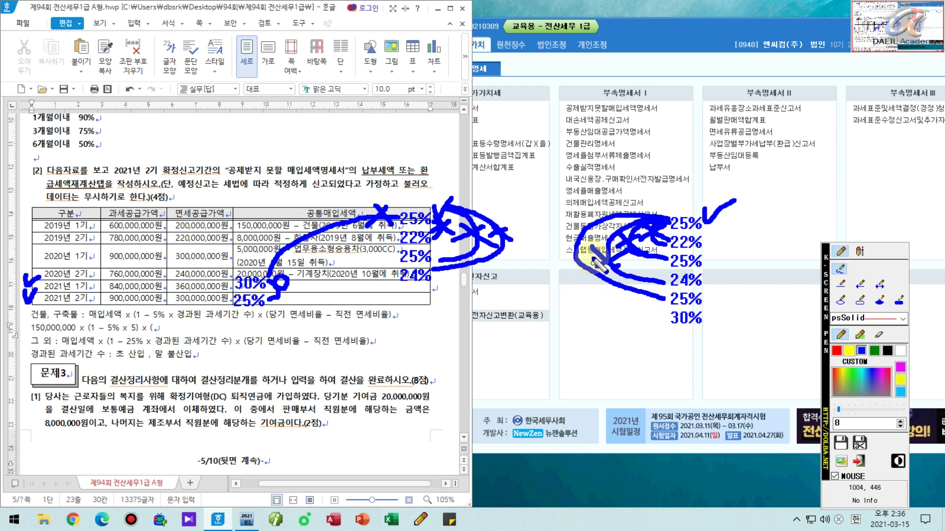
mouse_move(590, 242)
left_mouse_down()
mouse_move(574, 283)
mouse_move(610, 290)
left_mouse_up()
mouse_move(709, 227)
left_mouse_down()
mouse_move(738, 283)
mouse_move(708, 320)
left_mouse_up()
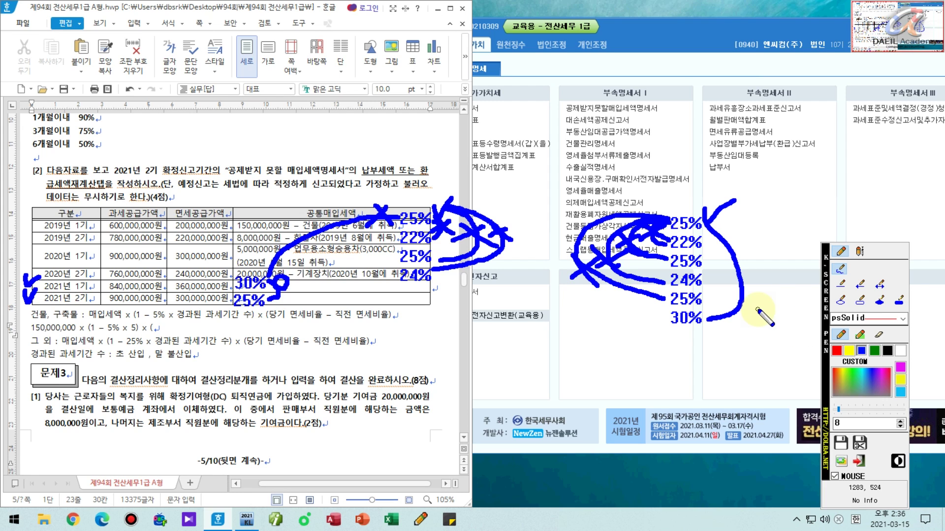
Underline in green the list's 30% and first 25%, plus the table's 2021년 2기 and 2019년 1기 rows.
left_click(873, 353)
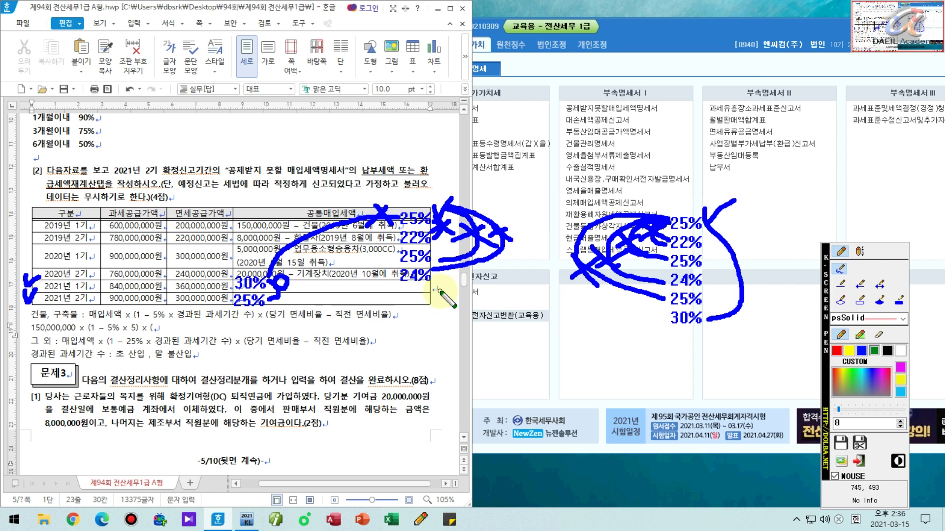
left_click_drag(664, 326, 711, 325)
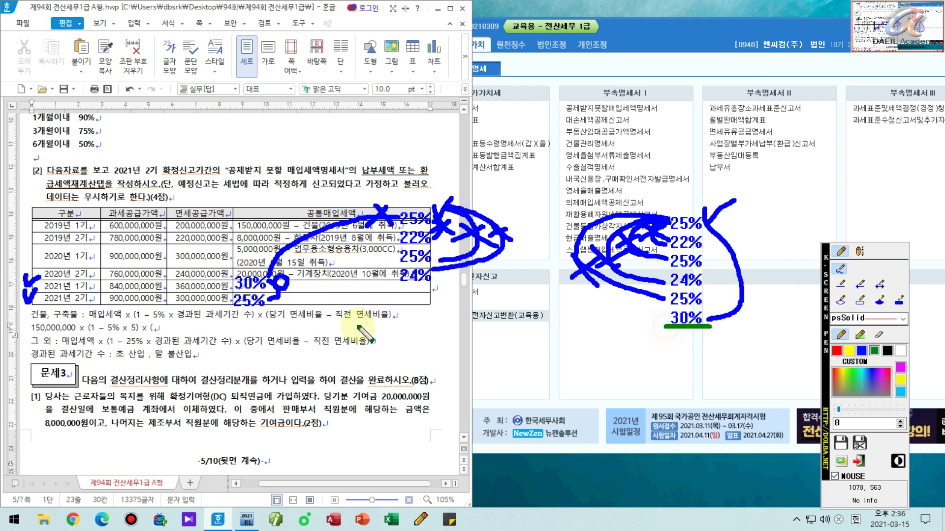
left_click_drag(40, 306, 162, 307)
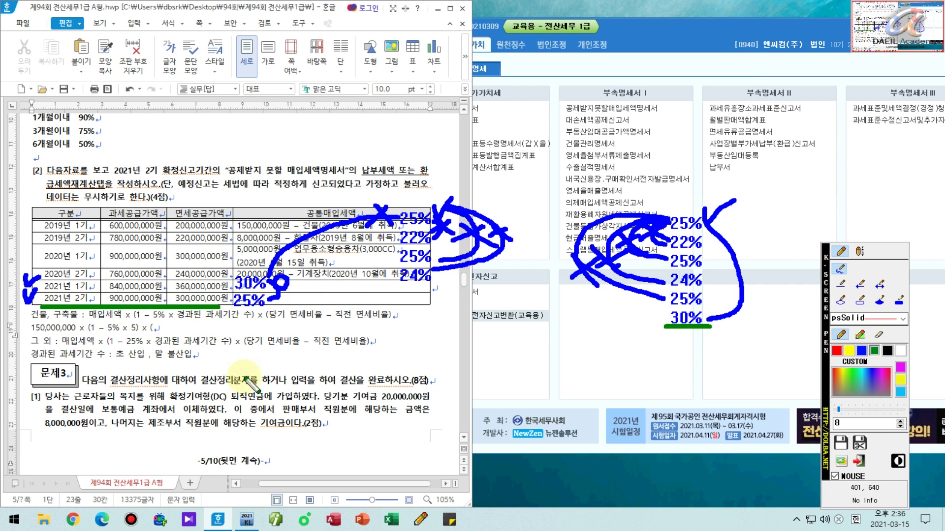
left_click_drag(665, 229, 722, 230)
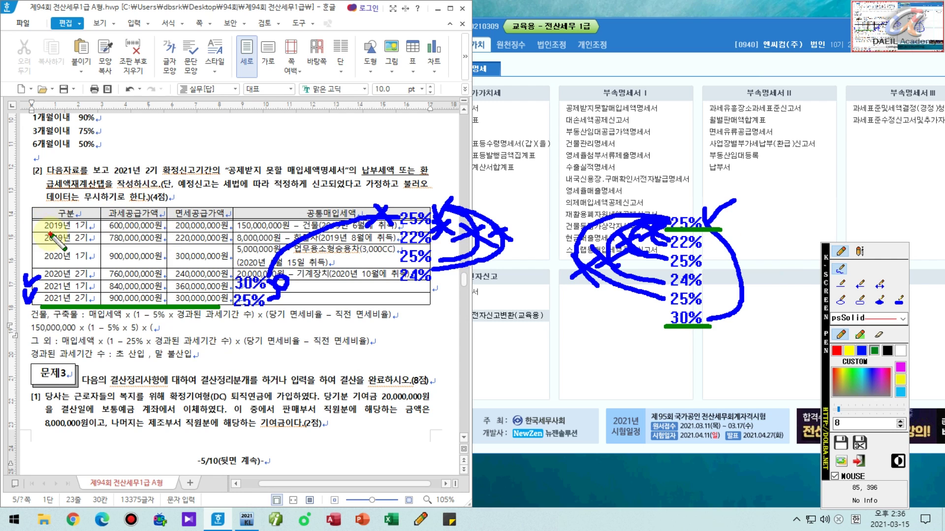
left_click_drag(47, 233, 225, 232)
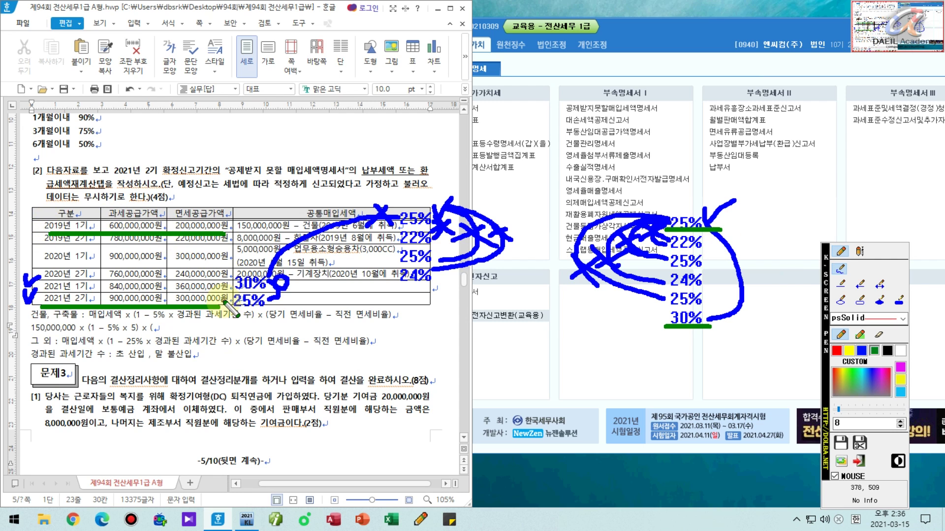
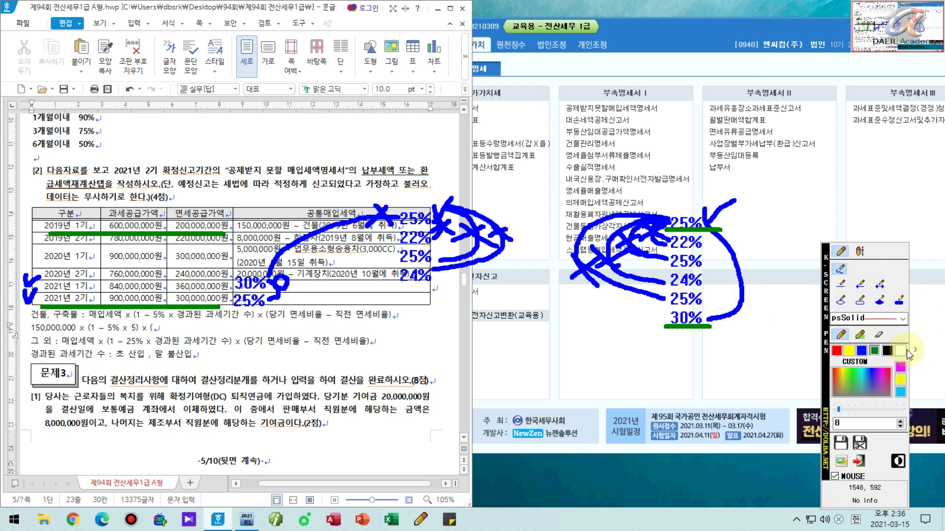
Erase the blue arcs and crosses drawn over and beside the table's upper rows.
left_click(850, 352)
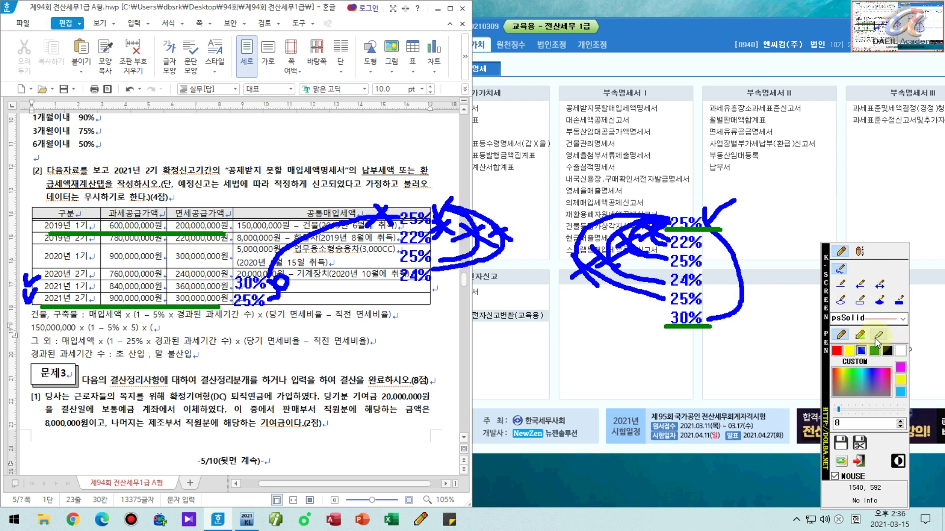
left_click(879, 335)
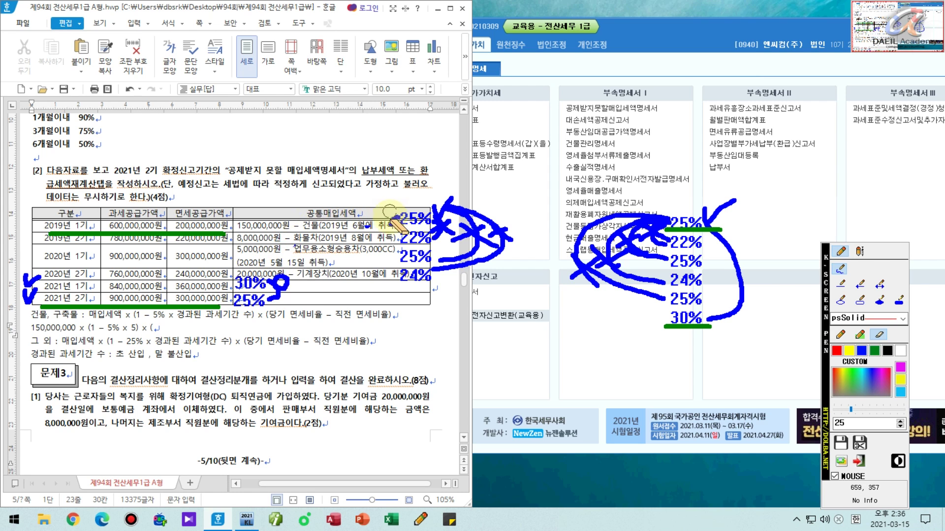
mouse_move(439, 202)
left_mouse_down()
mouse_move(442, 261)
mouse_move(452, 198)
mouse_move(490, 231)
mouse_move(471, 271)
mouse_move(498, 251)
mouse_move(484, 209)
mouse_move(467, 217)
left_mouse_up()
Write the blue on-screen note "건물 당기 25%" below the calculation formulas.
left_click(860, 251)
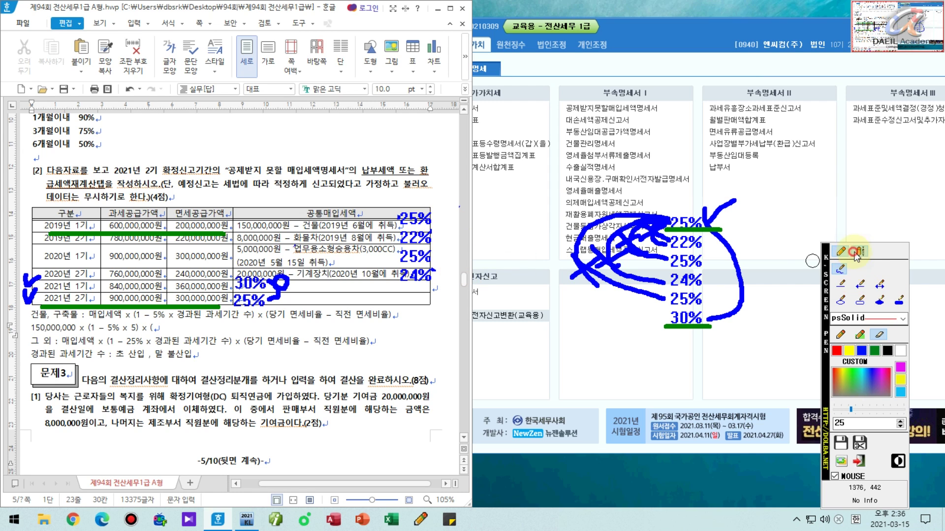
left_click(840, 335)
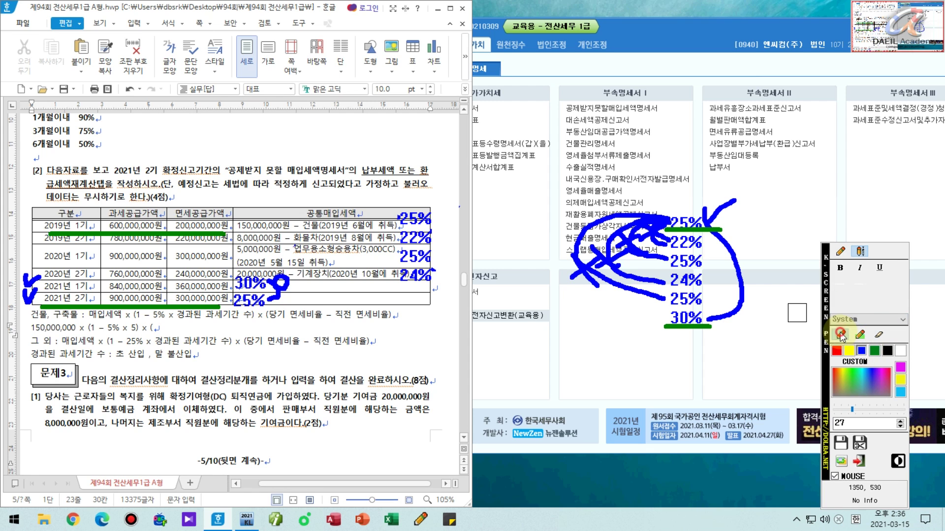
left_click(393, 360)
type("rja")
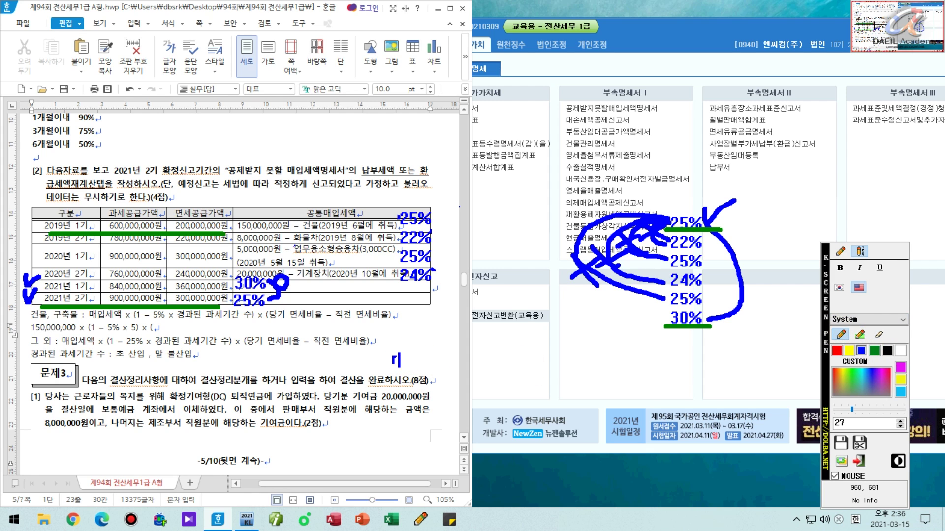
key("Hangul")
key("BackSpace")
type("rjsan")
key("BackSpace")
key("BackSpace")
type("rjsan")
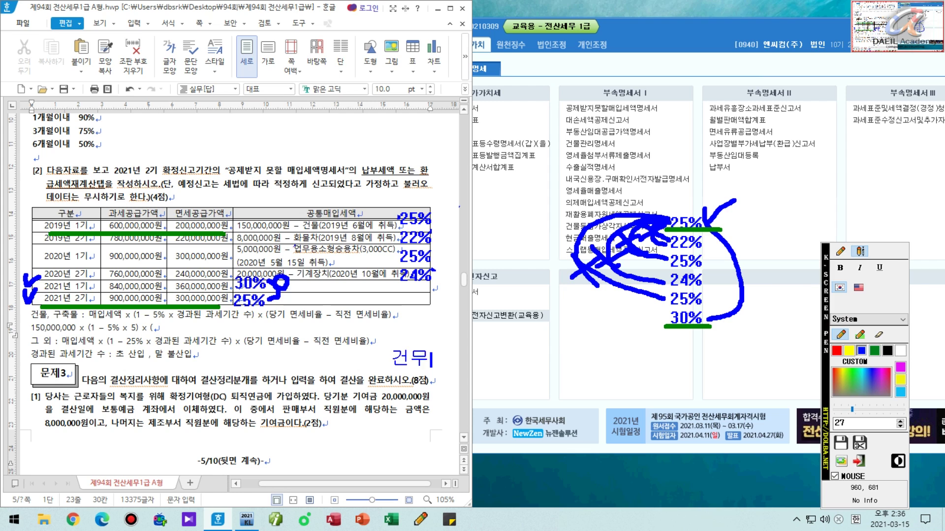
type("f")
key("Return")
type("ekdrl")
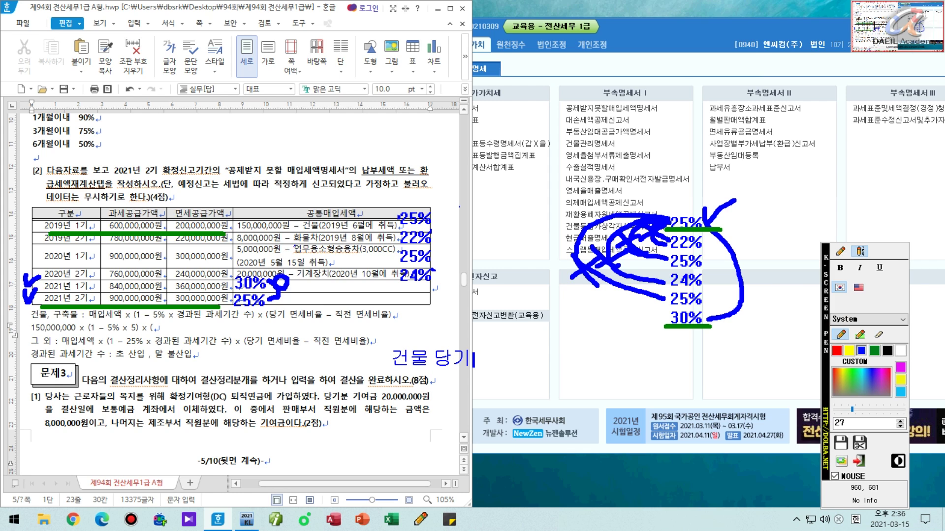
type(" 25%")
Add the line "직전 30%" beneath the building's 당기 ratio note.
key("Return")
type("직전 ")
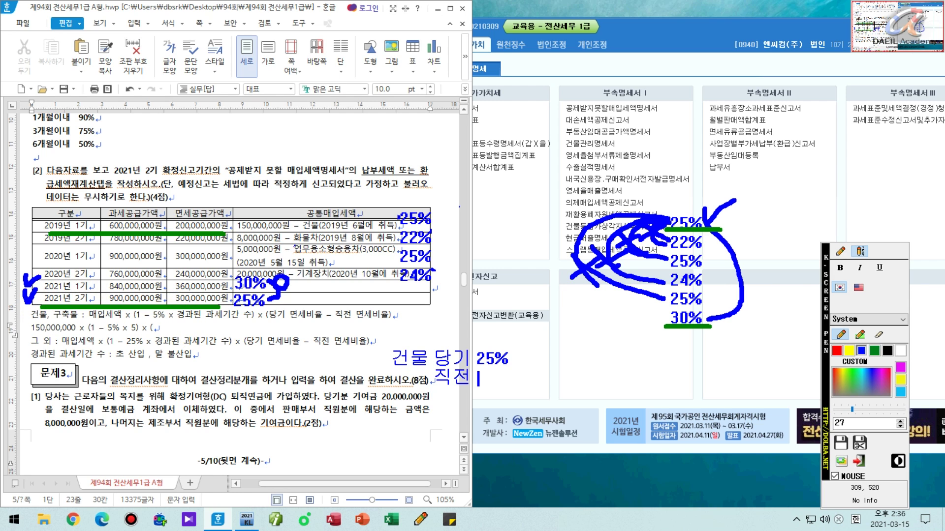
type("30%")
left_click(843, 256)
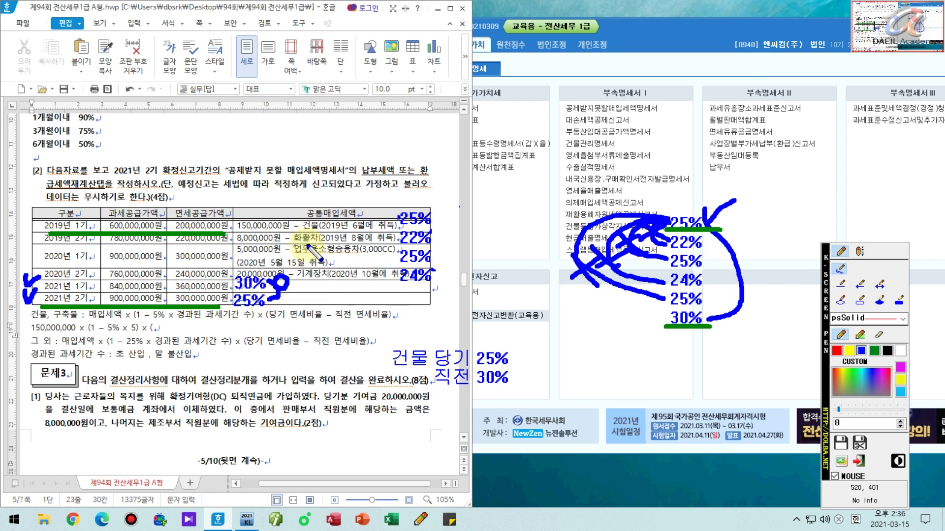
Strike out 화물차 and 업무용소형승용차 in blue, underline 기계장치, and link its row to the 2021년 1기 and 2기 ratios.
mouse_move(295, 243)
left_mouse_down()
mouse_move(319, 238)
mouse_move(305, 259)
mouse_move(380, 283)
mouse_move(448, 279)
mouse_move(431, 287)
left_mouse_up()
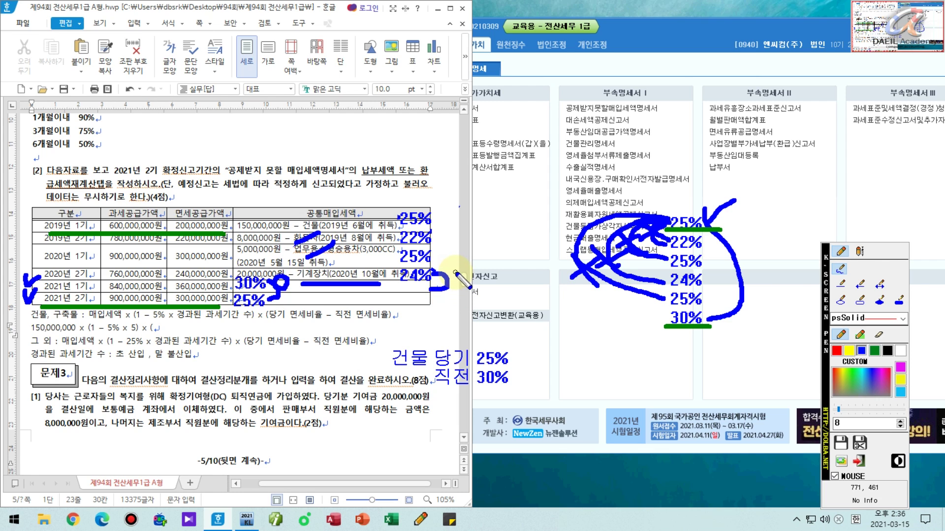
mouse_move(444, 273)
left_mouse_down()
mouse_move(456, 271)
mouse_move(403, 303)
mouse_move(419, 285)
mouse_move(301, 285)
left_mouse_up()
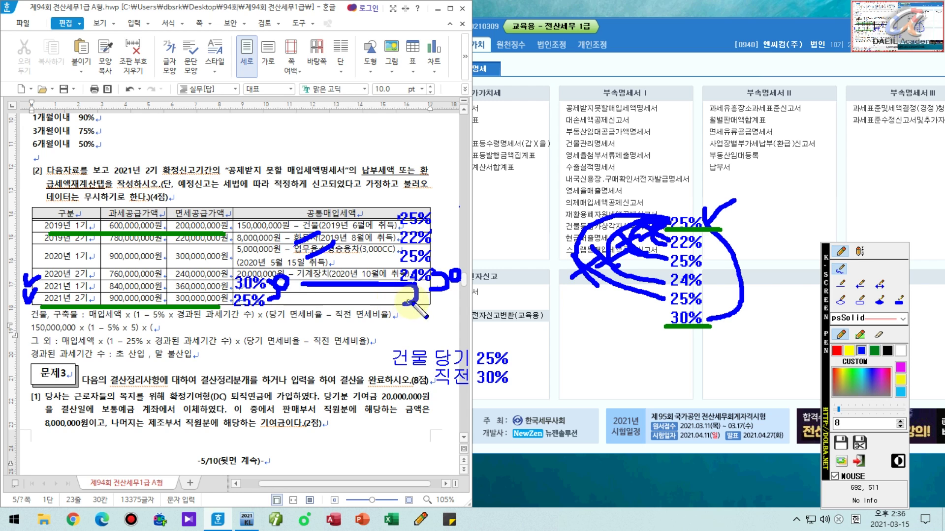
left_click_drag(408, 302, 290, 300)
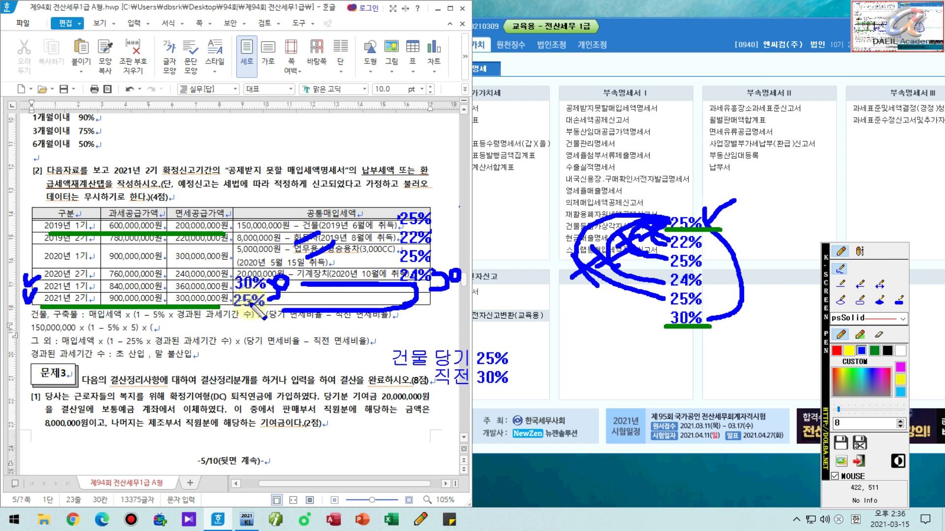
mouse_move(213, 272)
left_mouse_down()
mouse_move(218, 282)
mouse_move(230, 267)
mouse_move(221, 304)
mouse_move(230, 285)
left_mouse_up()
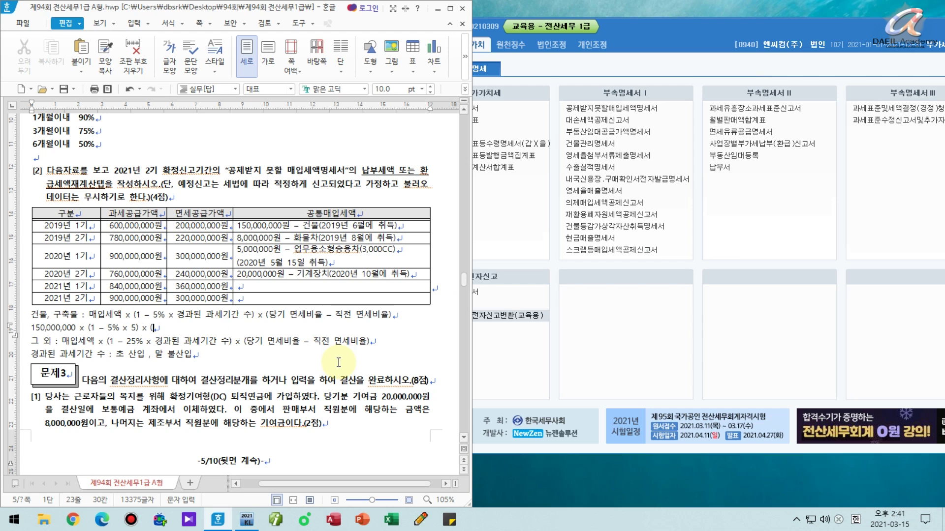
Complete the building's calculation line with (25% - 30%) = -5,625,000.
type("25% - 30%) =")
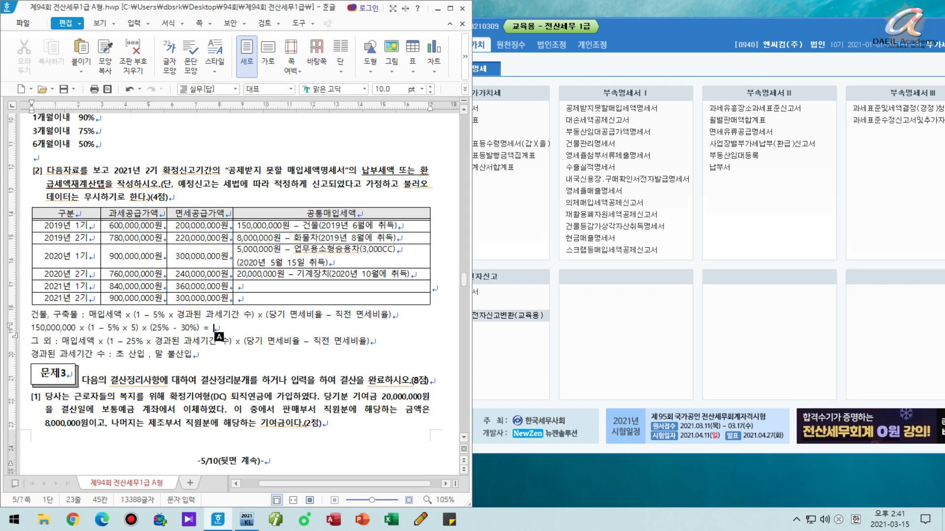
type("-")
key("BackSpace")
key("BackSpace")
key("BackSpace")
key("Right")
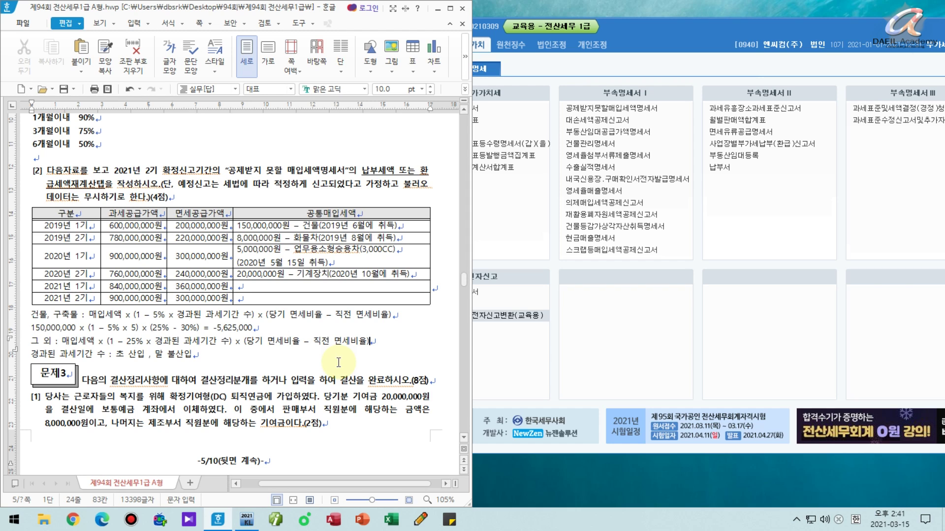
Add the machinery line "20,000,000 x (1 - 25% x 2) x (25% - 30%) = -500,000" below the 그 외 formula.
key("Return")
key("BackSpace")
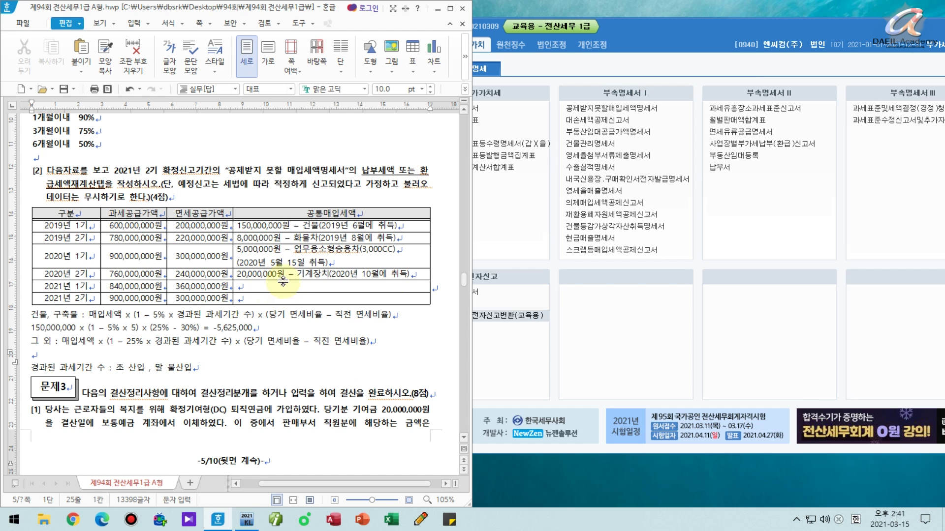
type("20")
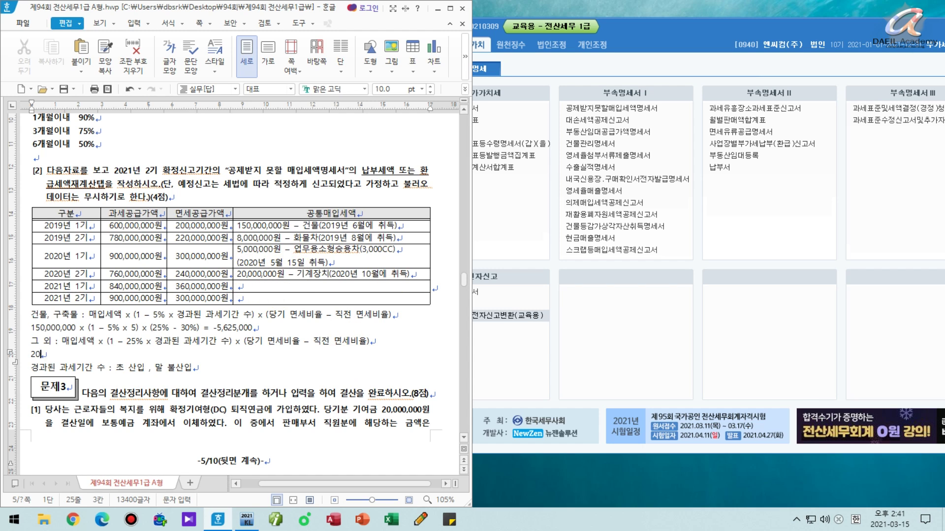
type(",000,000 x ")
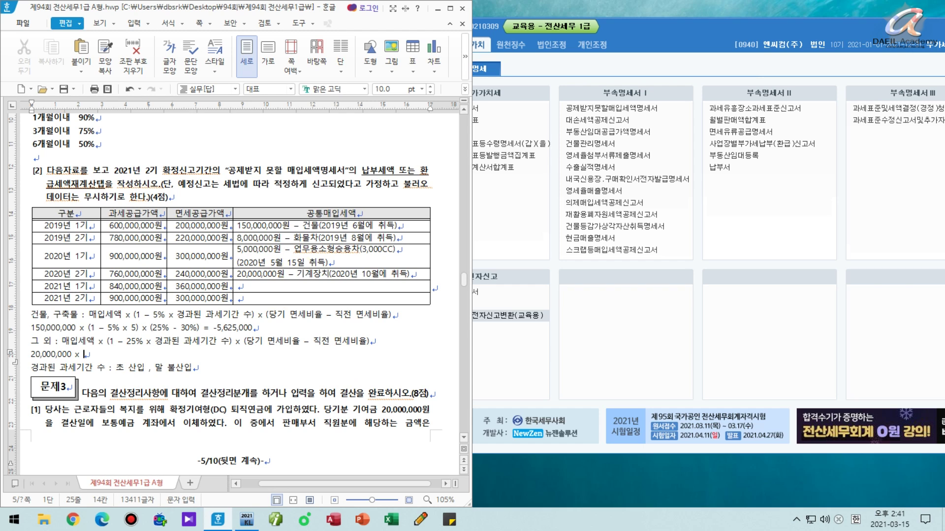
type("(1 - 25% x 2) x (25% - 30%) = -500,000")
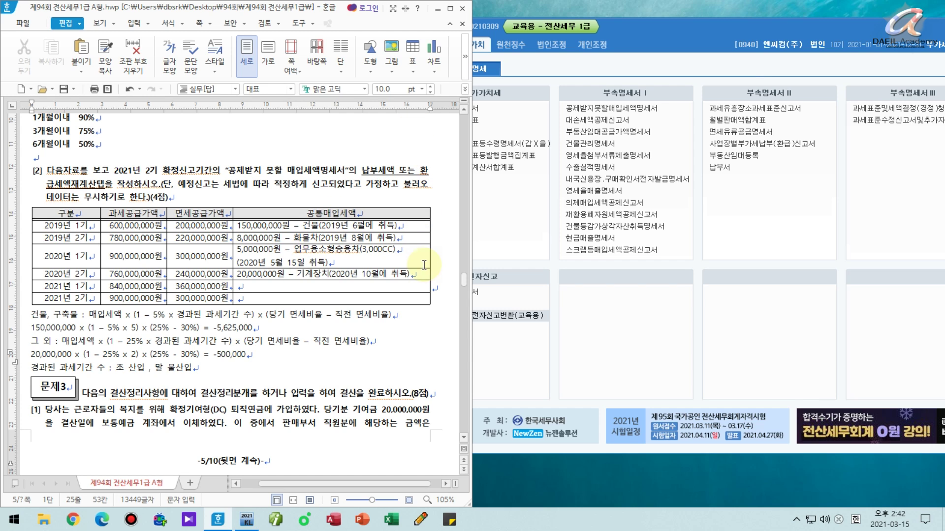
Switch to KcLep, open the 공제받지못할매입세액명세서, and move its window aside so the question's table stays readable.
left_click(669, 268)
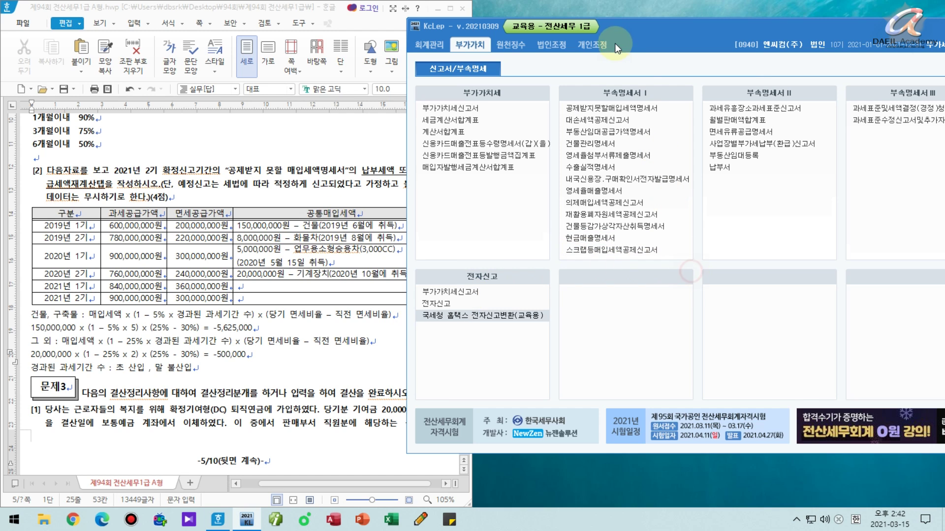
left_click(646, 108)
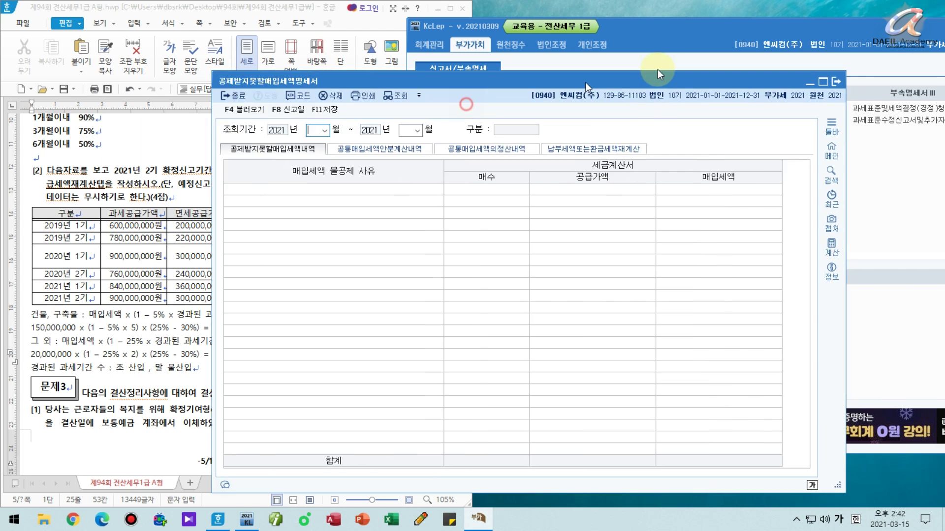
left_click_drag(585, 84, 733, 45)
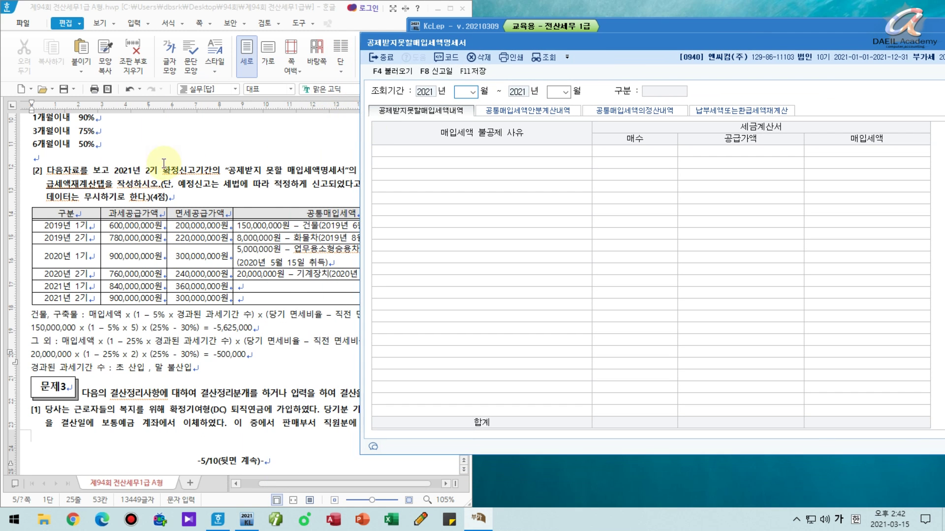
Set the 조회기간 to October through December 2021 and open the 납부세액또는환급세액재계산 schedule.
left_click_drag(139, 181, 221, 176)
key("Escape")
left_click(466, 95)
type("10")
key("Return")
type("12")
key("Return")
left_click(737, 116)
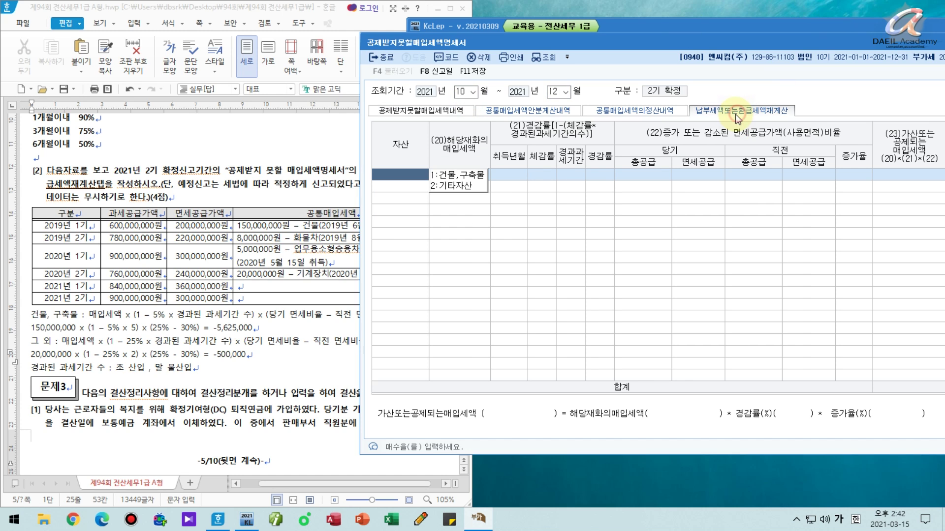
Add a 건물,구축물 asset row with 해당재화의 매입세액 150,000,000 and 취득년월 2019-06.
type("1")
key("Return")
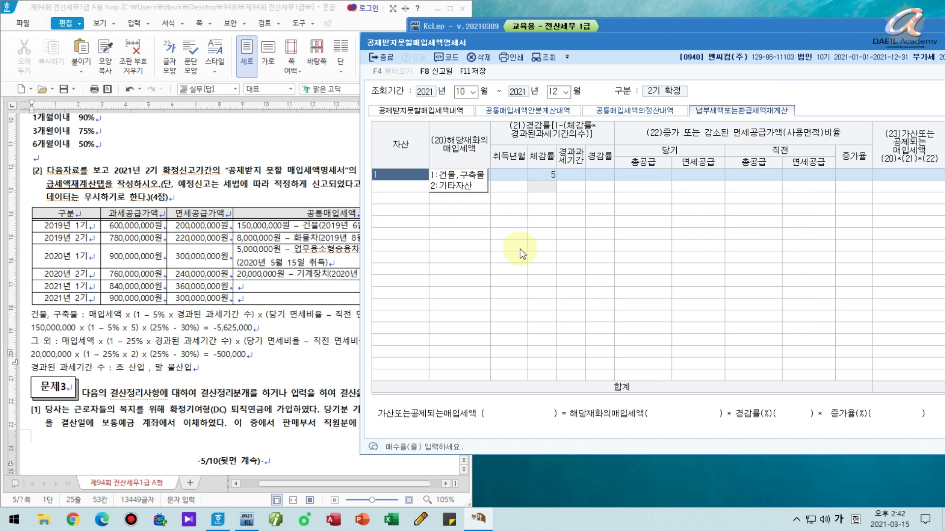
key("Return")
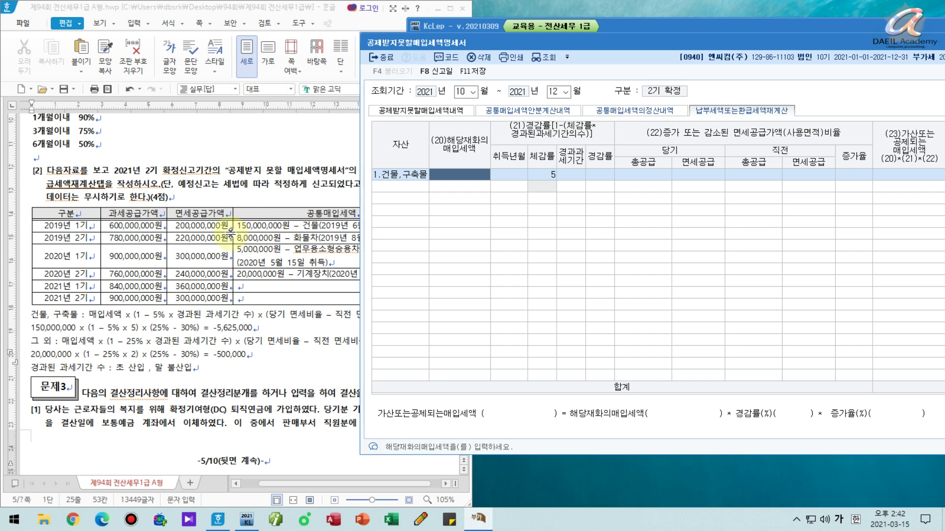
type("150000000")
key("Return")
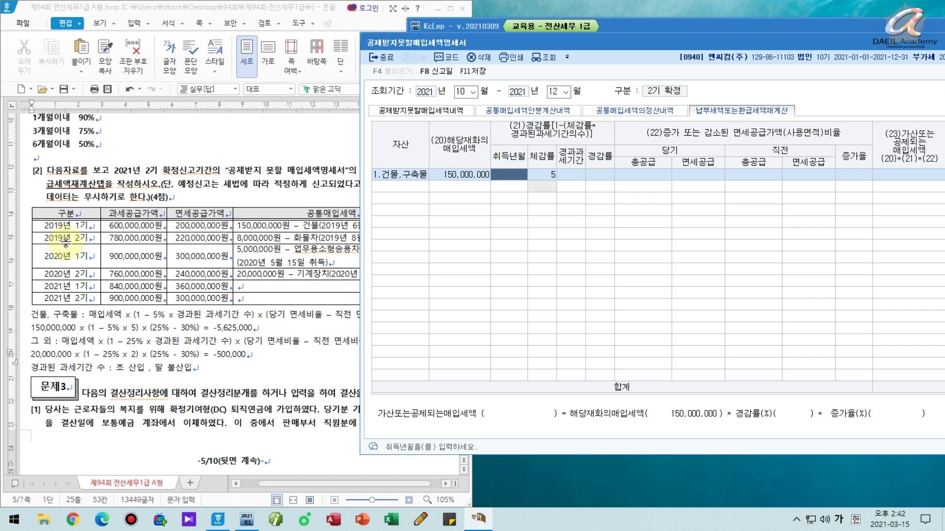
left_click(336, 184)
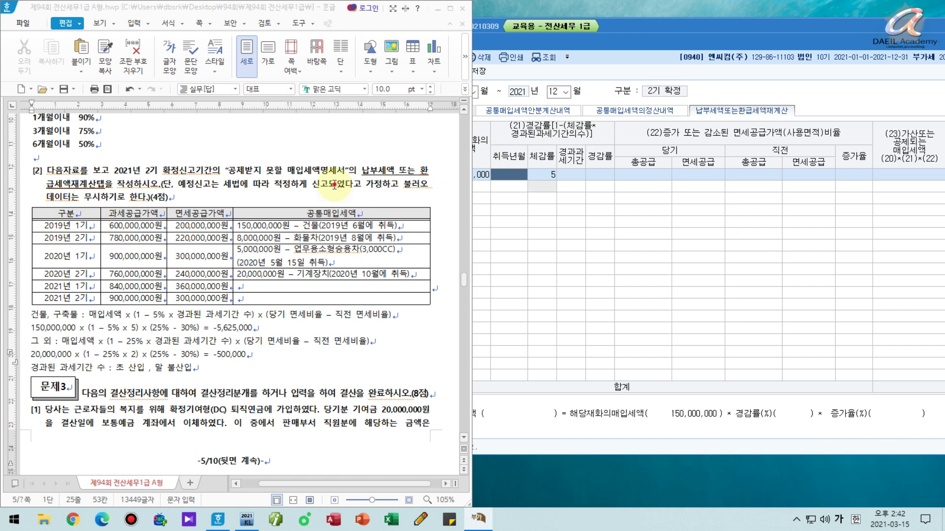
left_click(574, 58)
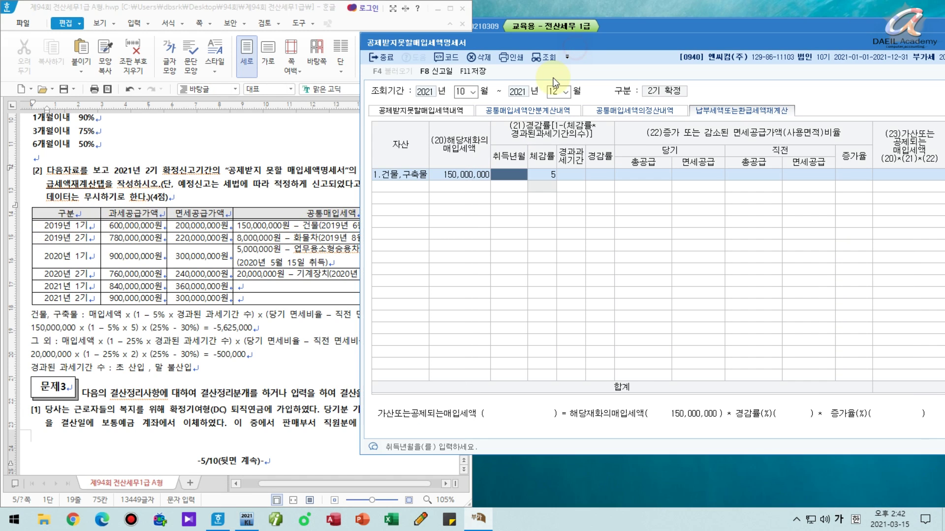
type("06")
key("Return")
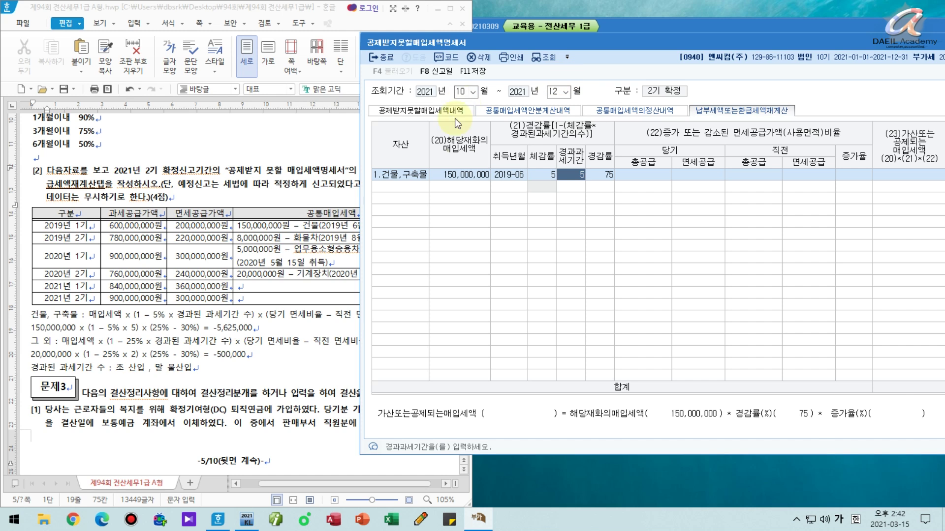
Mark the row's 체감률 and 경과과세기간 against the building formula's 5% and 5, clear the marks, and accept the 경과과세기간.
mouse_move(576, 156)
left_mouse_down()
mouse_move(560, 176)
mouse_move(586, 183)
mouse_move(574, 157)
left_mouse_up()
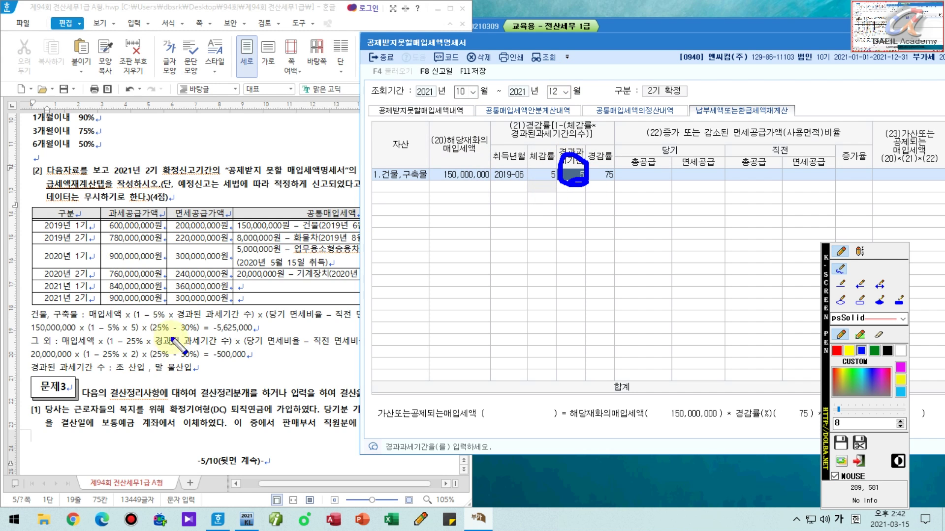
left_click_drag(175, 321, 160, 323)
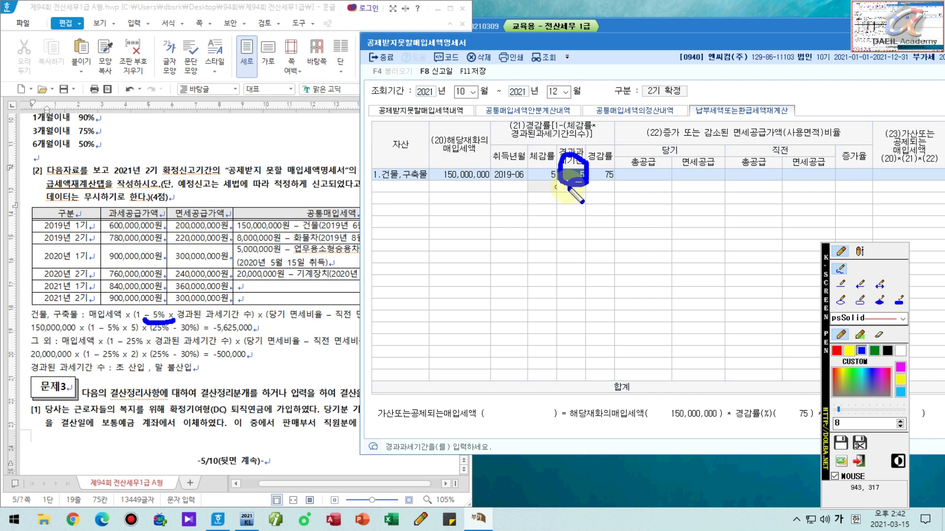
mouse_move(138, 334)
left_mouse_down()
mouse_move(126, 330)
mouse_move(142, 325)
mouse_move(139, 335)
left_mouse_up()
left_click_drag(558, 182, 546, 196)
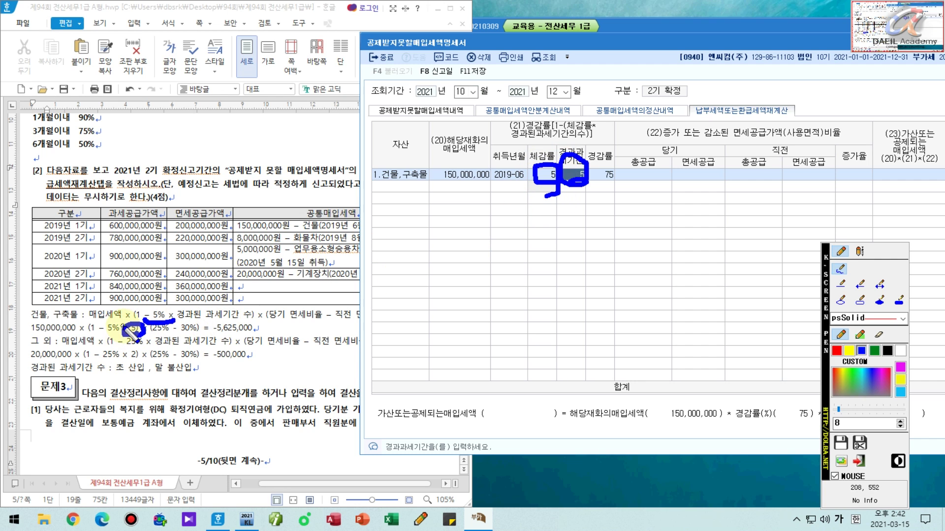
mouse_move(140, 322)
left_mouse_down()
mouse_move(106, 335)
mouse_move(131, 334)
left_mouse_up()
key("Escape")
key("Return")
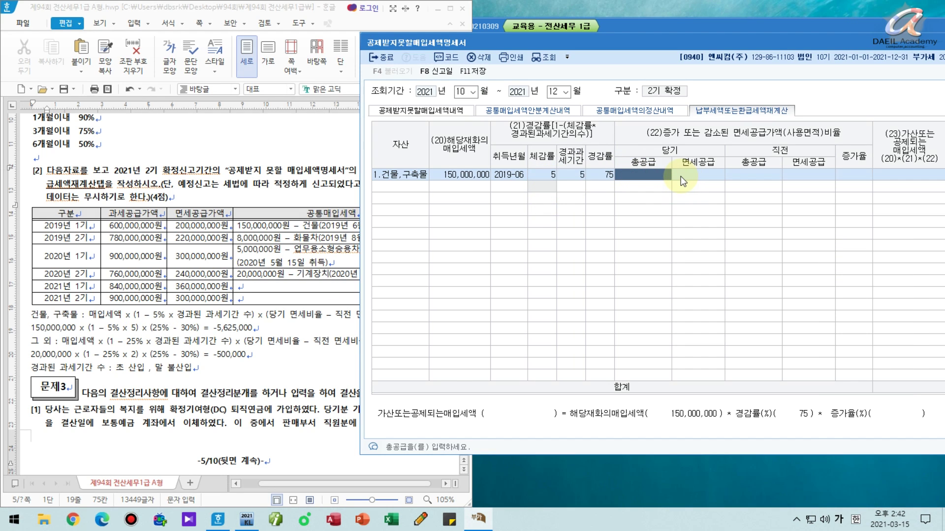
Underline the 당기 heading and the 2021년 2기 supply amounts in blue, circle the formula's 25%, and clear the marks.
key("F9")
left_click_drag(656, 155, 687, 156)
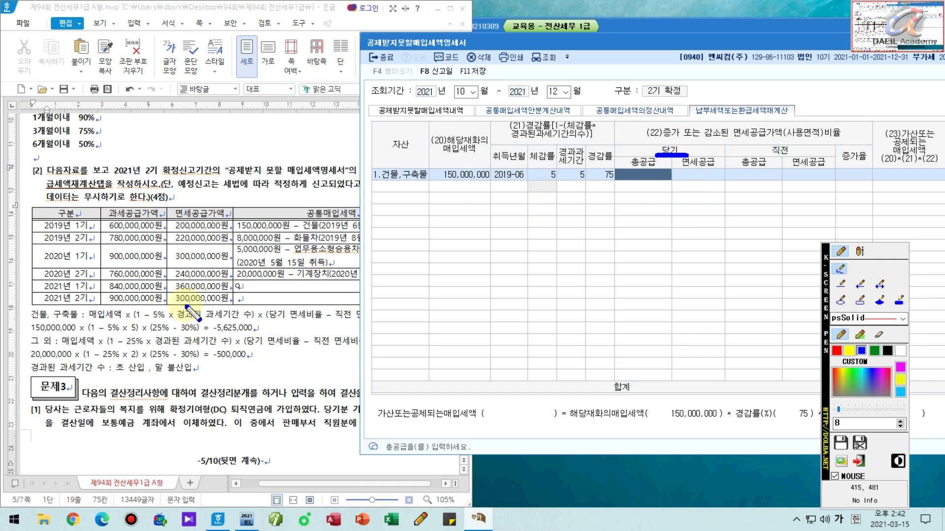
mouse_move(169, 322)
left_mouse_down()
mouse_move(167, 340)
mouse_move(151, 325)
mouse_move(171, 329)
left_mouse_up()
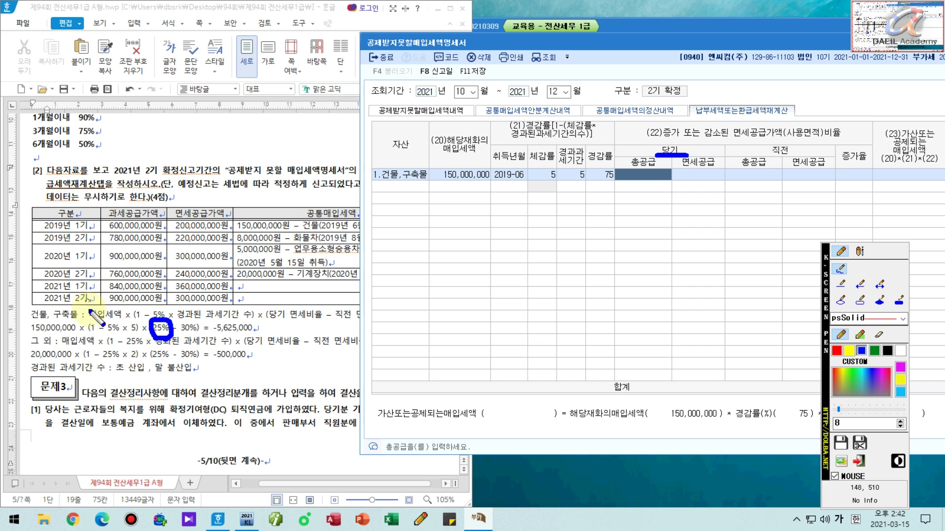
left_click_drag(94, 306, 199, 306)
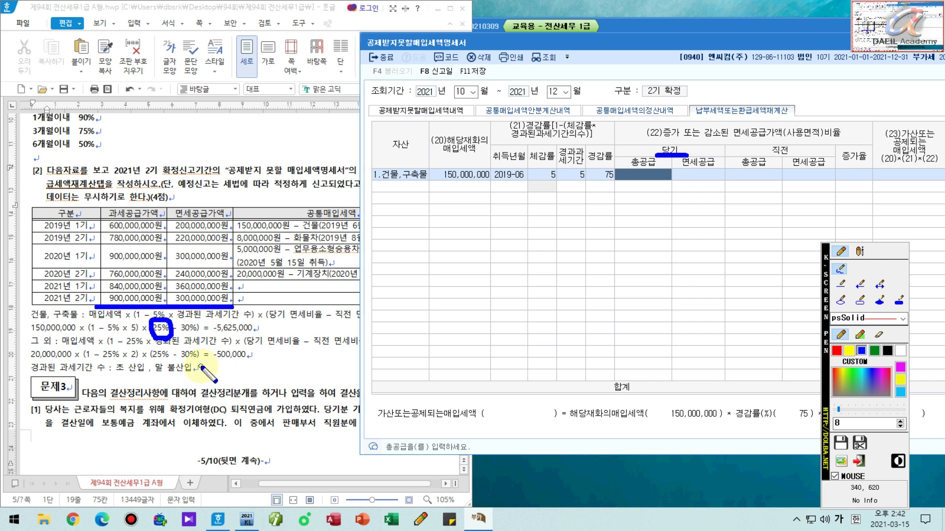
key("Escape")
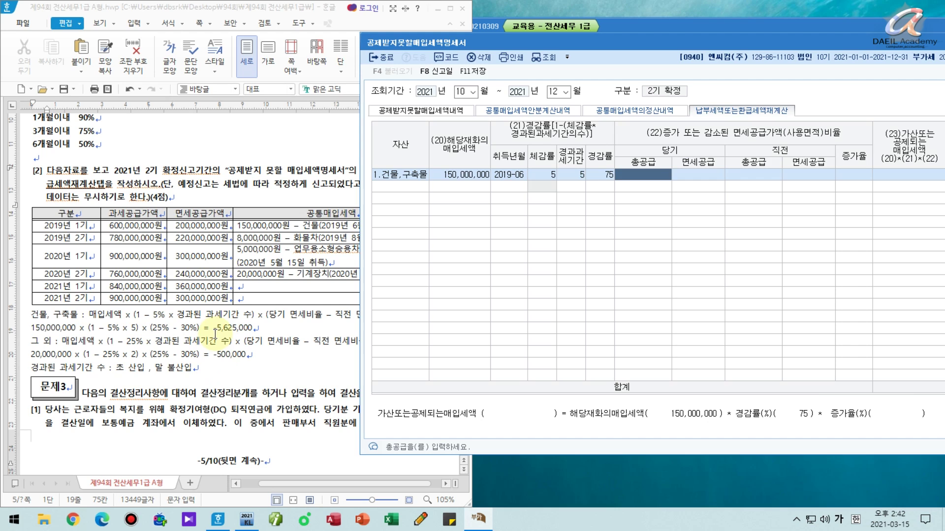
Enter the building's 당기 총공급 1,200,000,000 and 면세공급 300,000,000, widening the 총공급 column to fit.
type("1200")
key("Return")
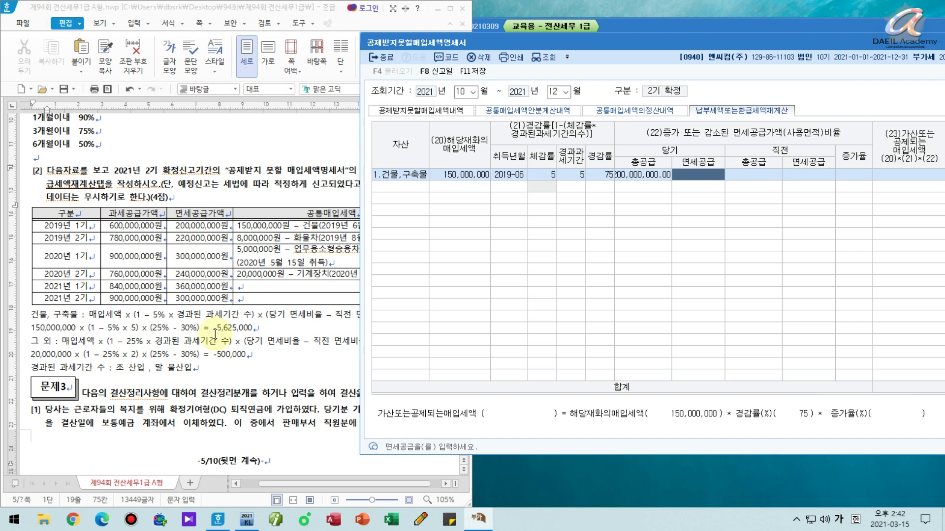
left_click_drag(670, 165, 682, 166)
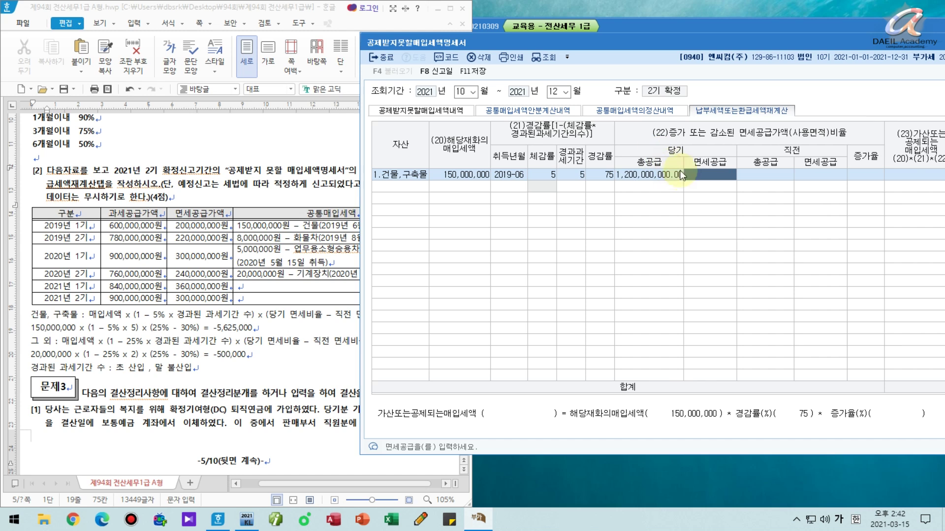
key("ctrl+shift+p")
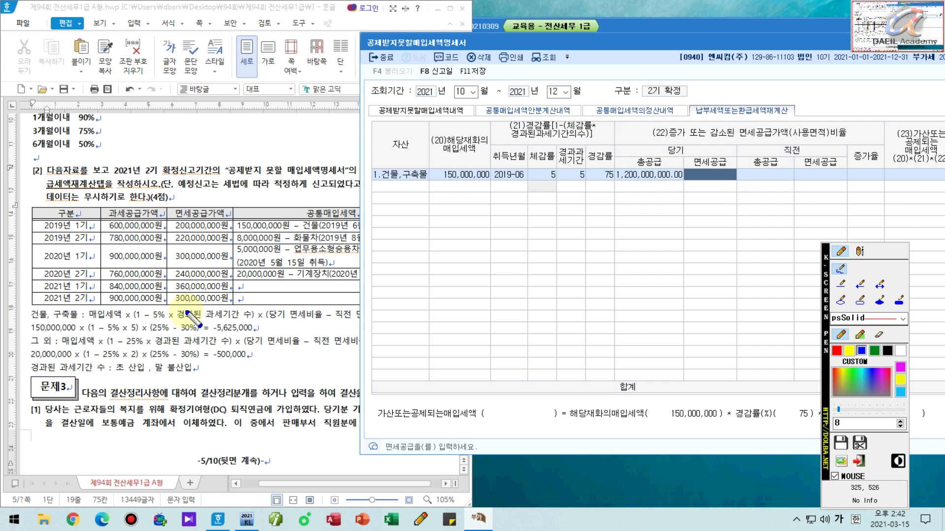
key("Escape")
type("300000000")
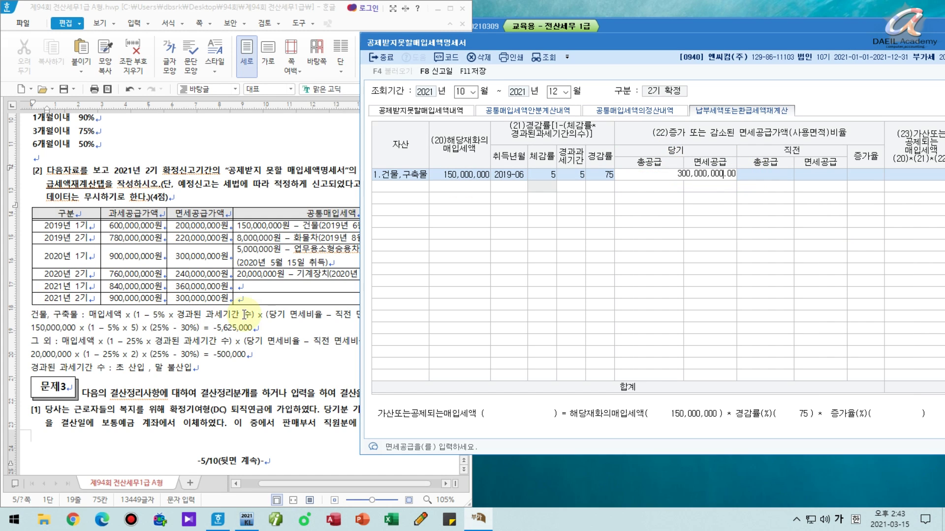
key("Return")
Match the 직전 heading to the 2021년 1기 amounts with blue underlines and enter the building's 직전 총공급 1,200,000,000.
left_click_drag(741, 168, 829, 153)
key("ctrl+shift+p")
left_click_drag(105, 291, 238, 292)
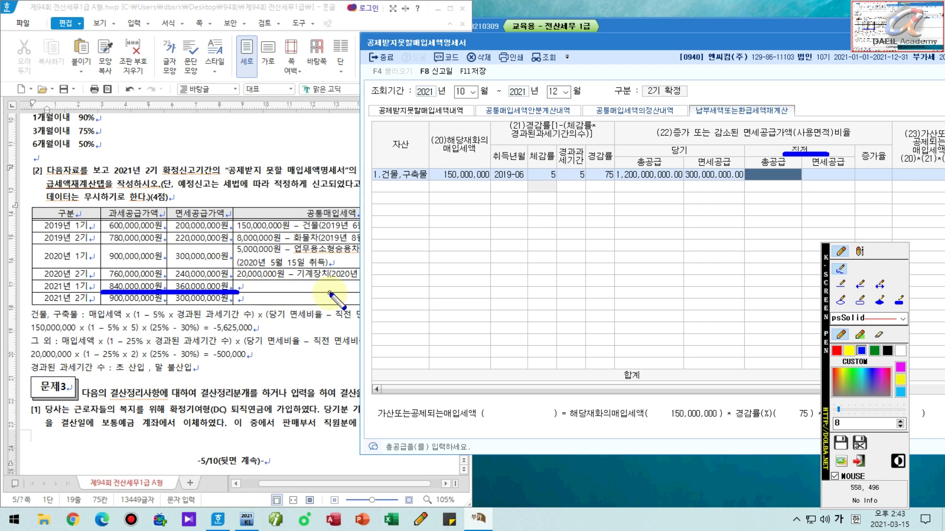
key("ctrl+shift+p")
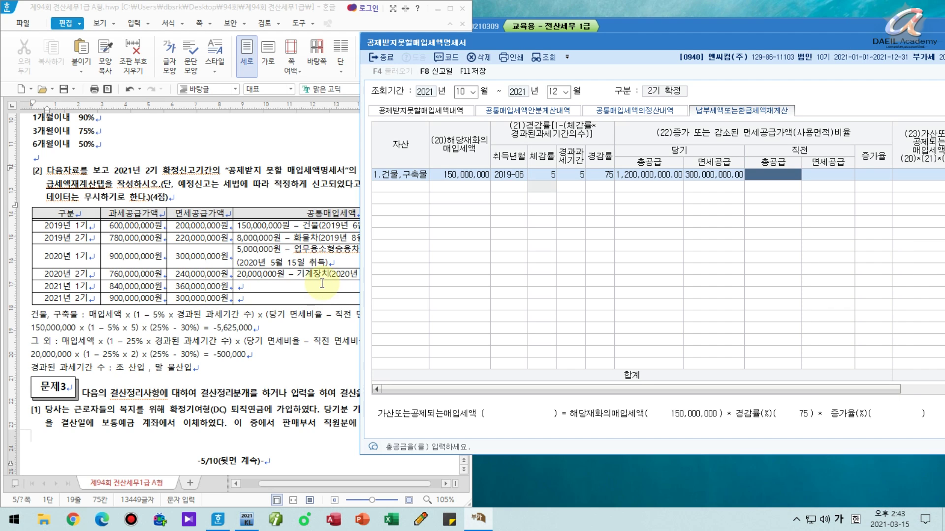
type("1200000000")
key("Return")
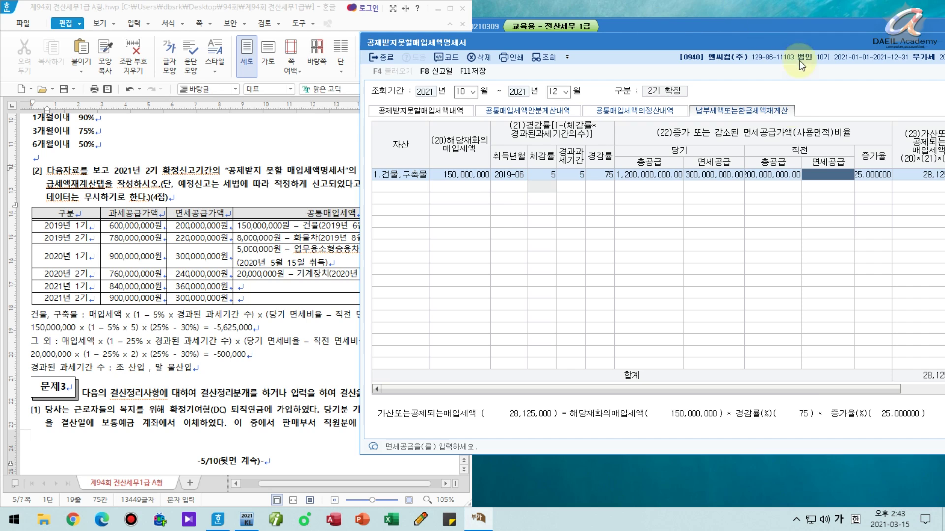
Enter the building's 직전 면세공급 360,000,000 and widen both 직전 supply columns to fit their amounts.
left_click_drag(803, 162, 815, 161)
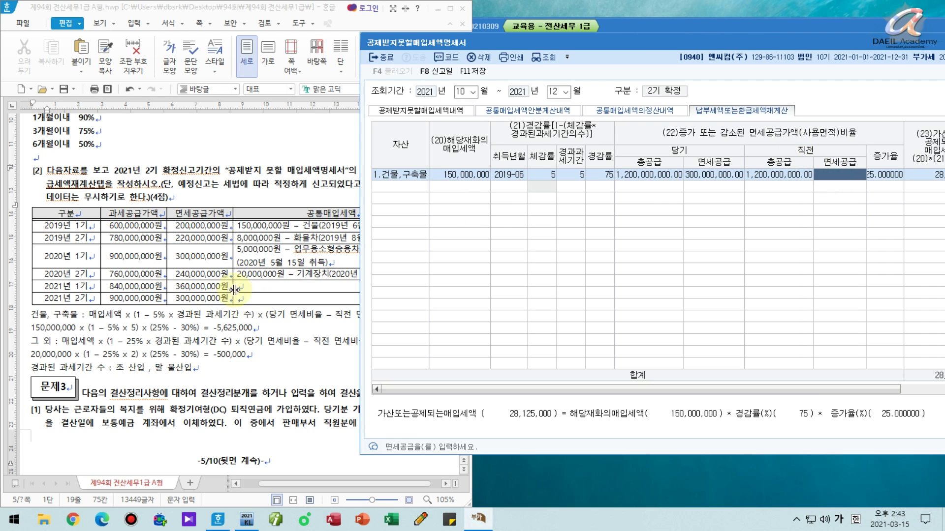
type("360000000")
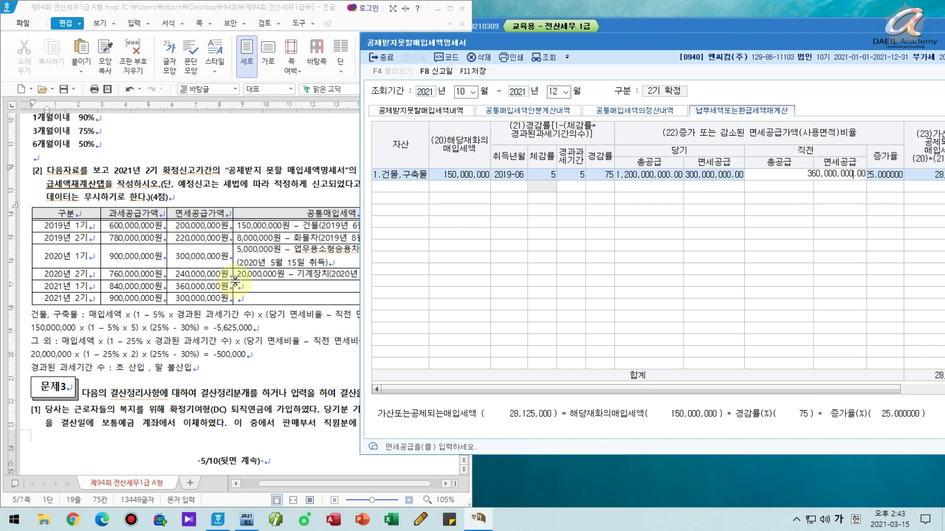
key("Return")
left_click_drag(866, 163, 874, 163)
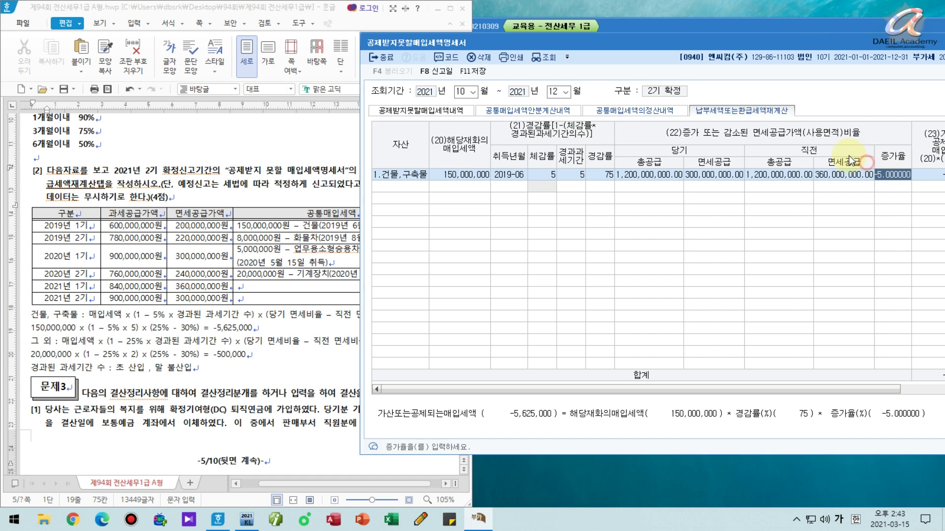
Underline the building row's 증가율 and 가산또는공제되는매입세액 in blue, match them to the building formula's result in the document, and clear the marks.
left_click_drag(807, 38, 666, 50)
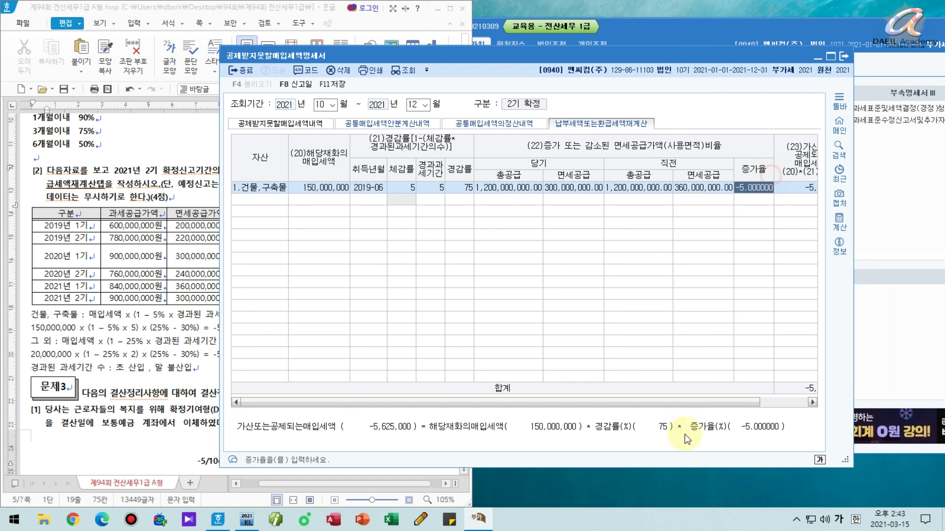
left_click_drag(679, 402, 730, 402)
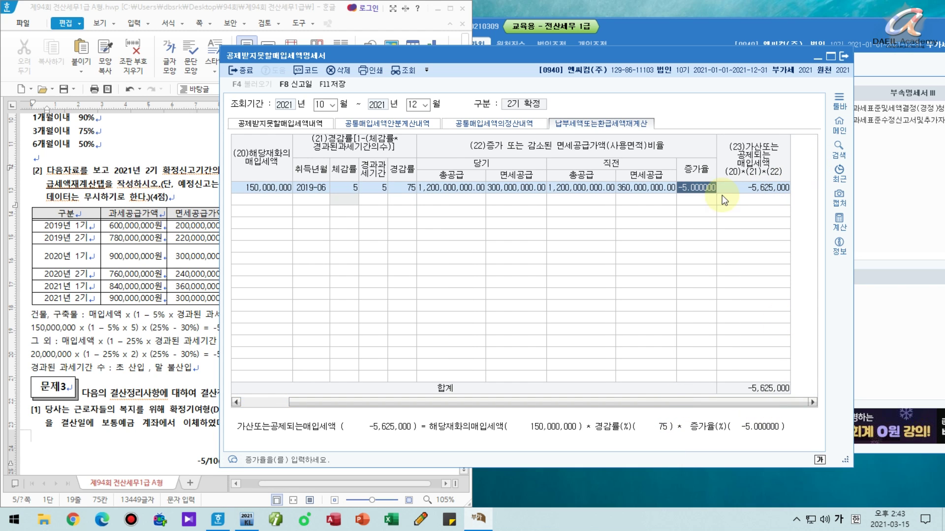
key("F12")
left_click_drag(675, 198, 817, 197)
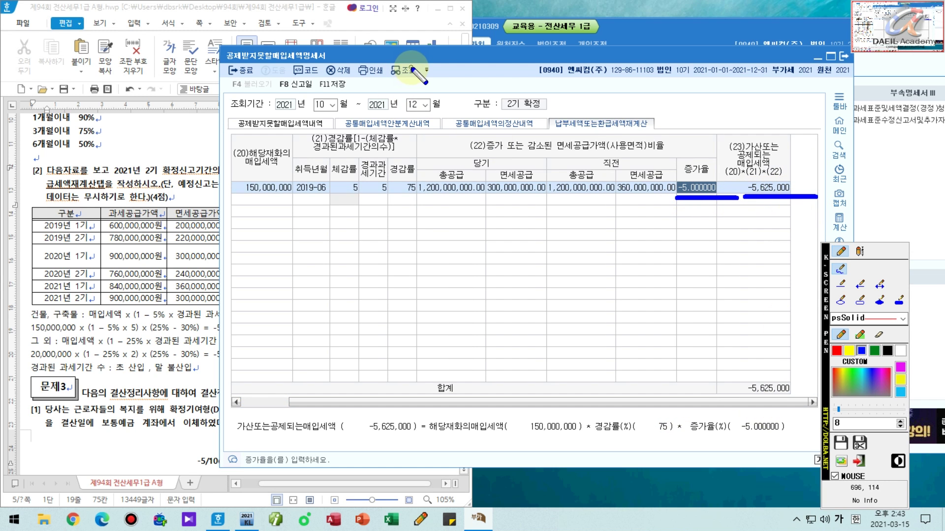
key("F12")
left_click_drag(417, 58, 554, 49)
key("F12")
left_click_drag(209, 338, 273, 339)
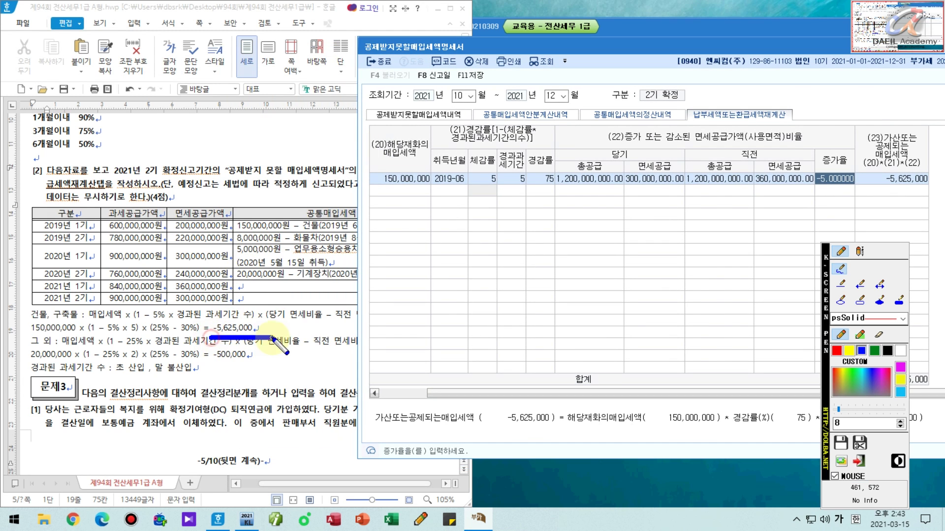
key("F12")
Add a 2.기타자산 row for the machinery with 해당재화의매입세액 20,000,000.
left_click(413, 191)
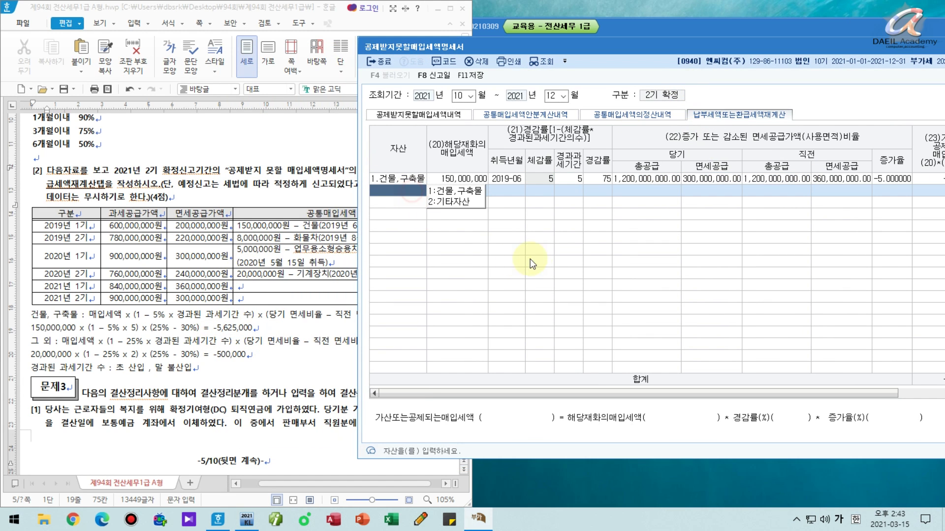
key("Return")
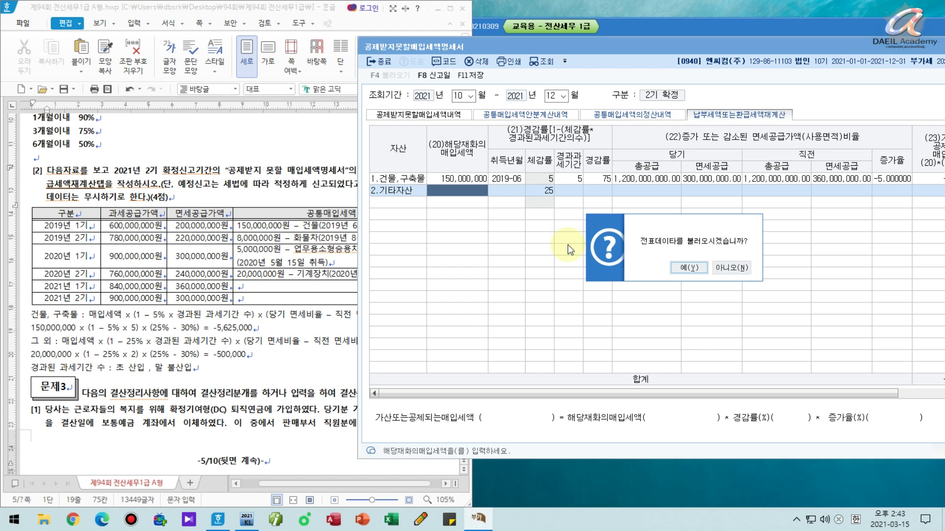
key("Return")
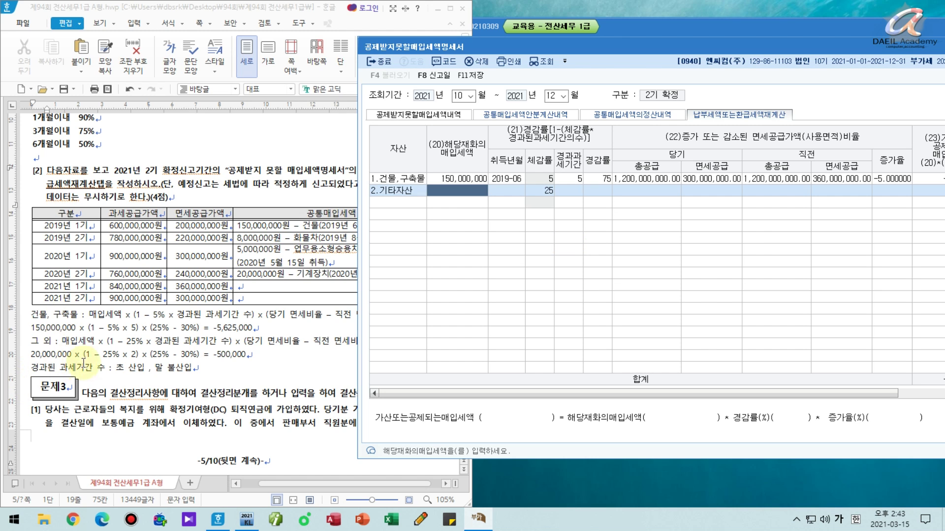
type("20000000")
key("Return")
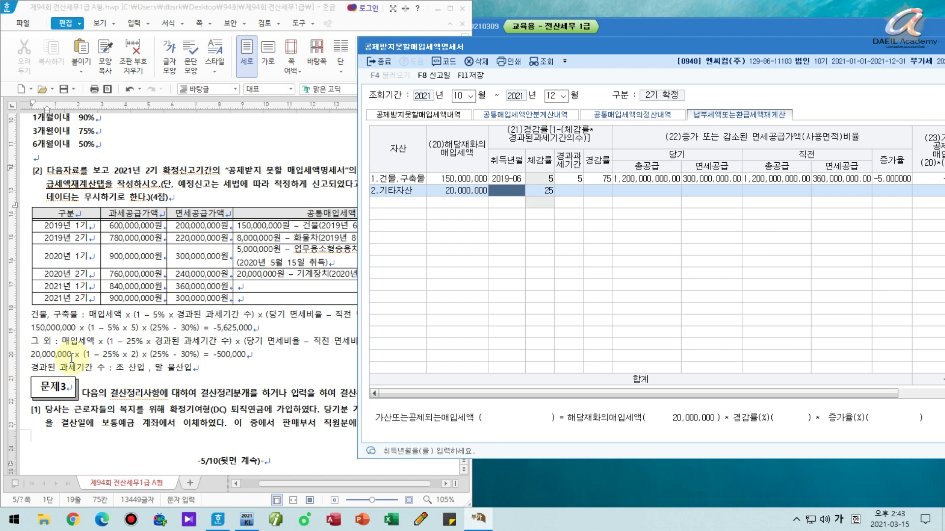
Check the 기계장치 acquisition date in the question's table, enter 취득년월 2020-10 for the 기타자산 row, and accept the 경과과세기간.
left_click(355, 261)
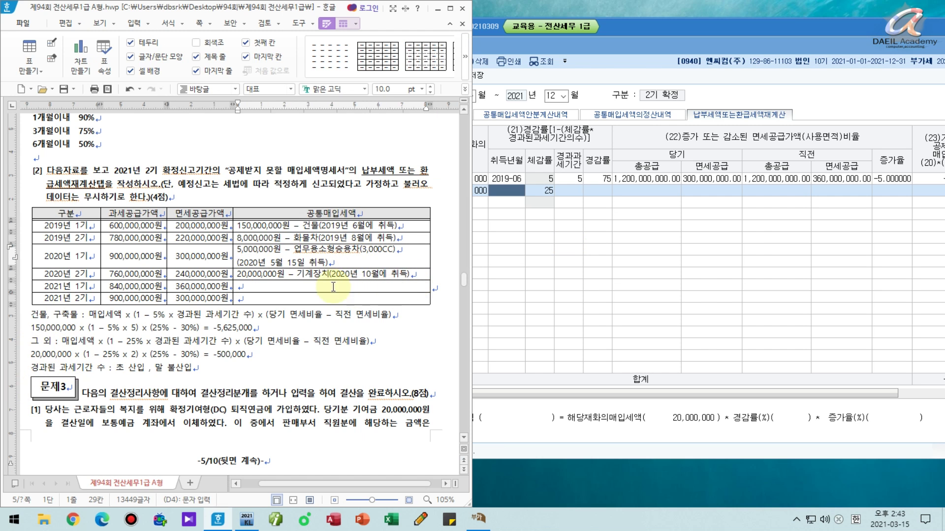
left_click(571, 37)
type("202")
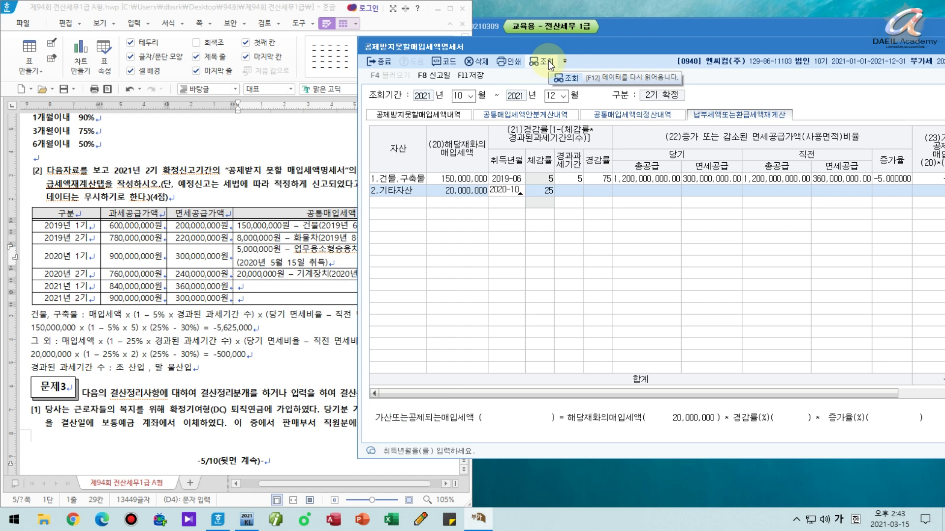
type("0-10")
key("Return")
key("Return")
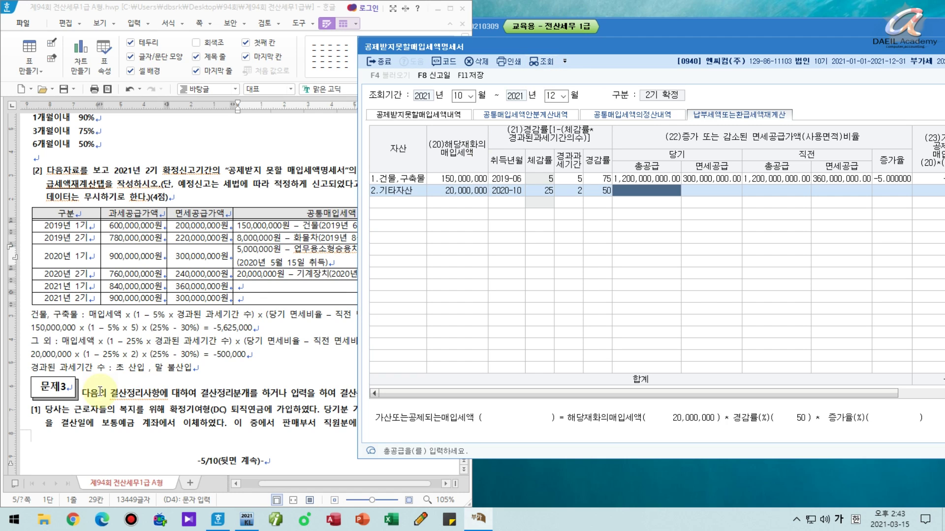
Enter the 기타자산 row's 당기 총공급 1,200,000,000 and 면세공급 300,000,000.
type("1,200,000,")
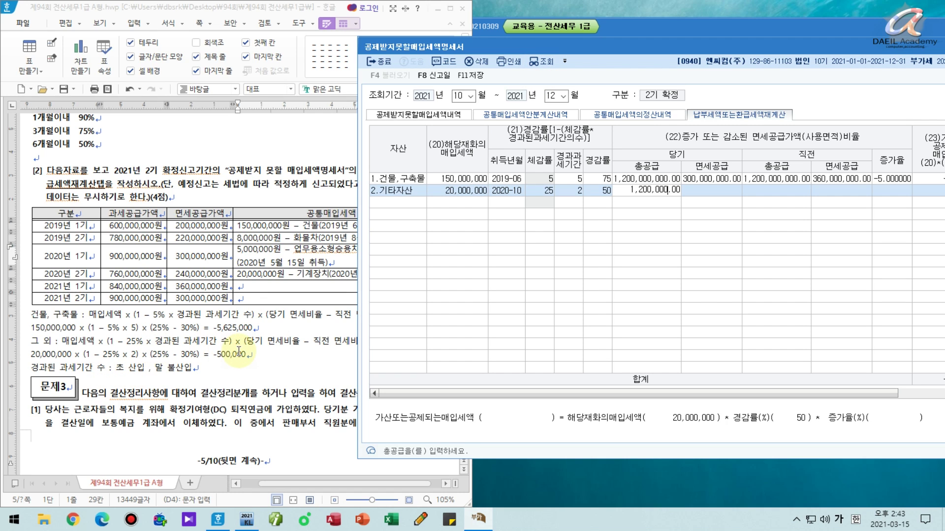
type("000")
key("Return")
type("300000000")
key("Return")
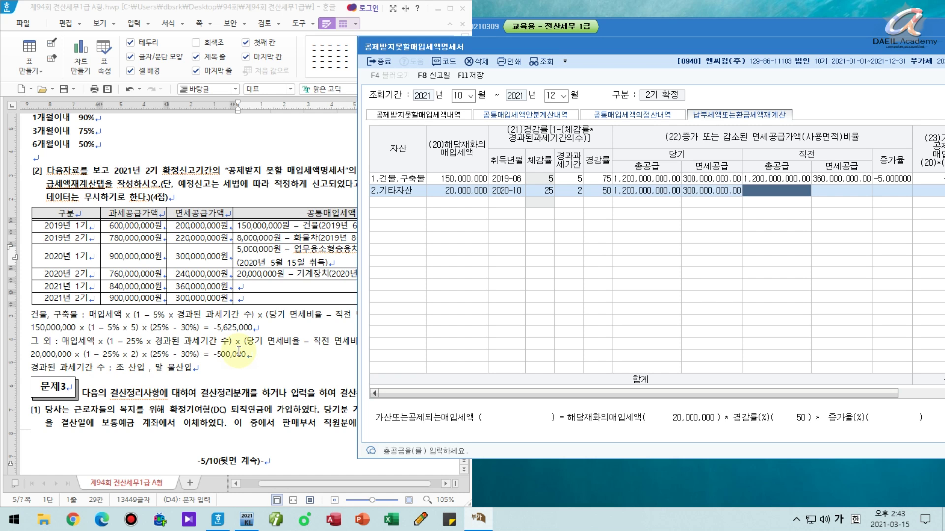
Enter the 기타자산 row's 직전 총공급 1,200,000,000 and 면세공급 360,000,000.
type("1,200,000,000")
key("Return")
type("360,")
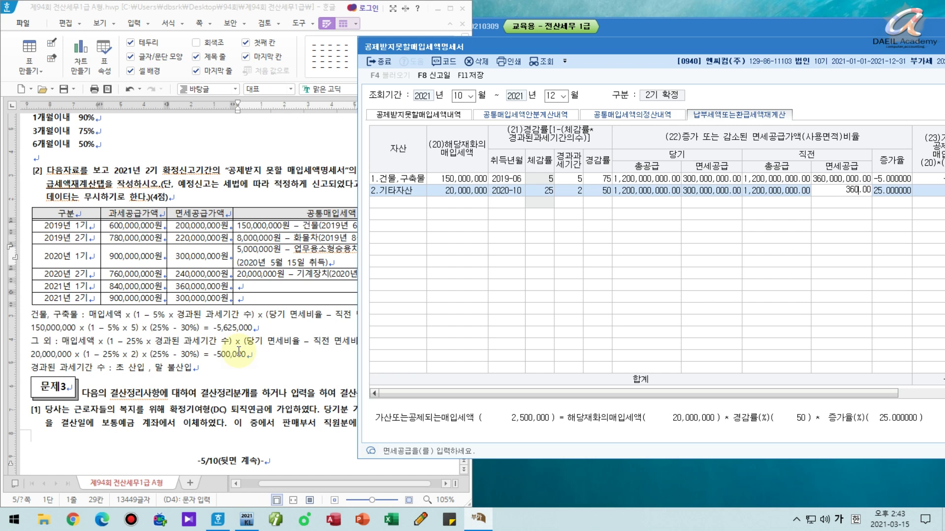
type("000,000")
key("Return")
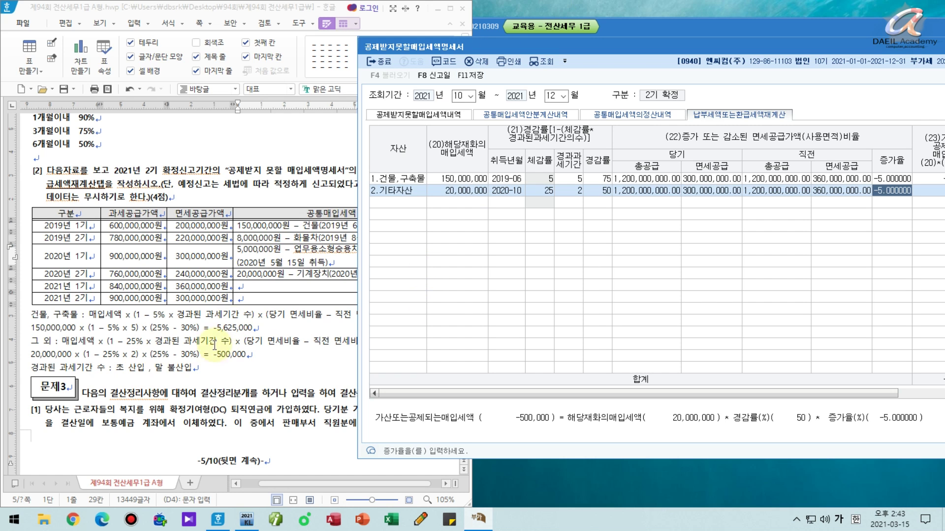
Underline the 기타자산 row's 증가율 and recalculated tax in blue, clear the mark, and review question [2] in the document.
left_click_drag(589, 53, 364, 86)
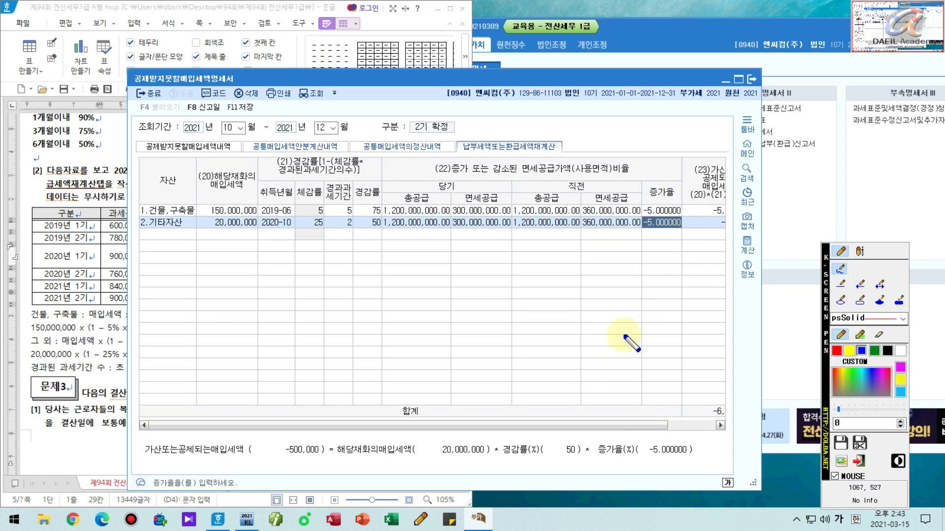
left_click_drag(642, 231, 764, 231)
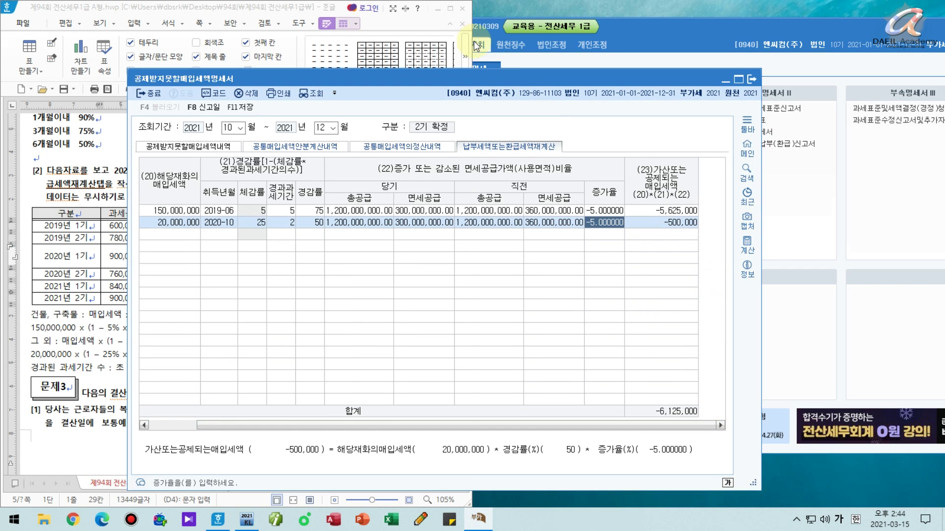
left_click(317, 201)
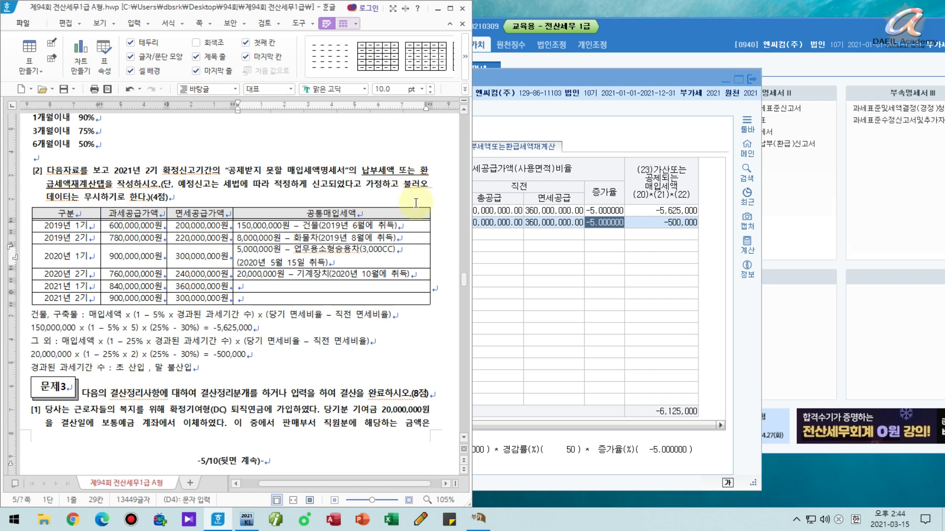
Save the 공제받지못할매입세액명세서 and close it.
left_click_drag(603, 79, 720, 78)
left_click(364, 107)
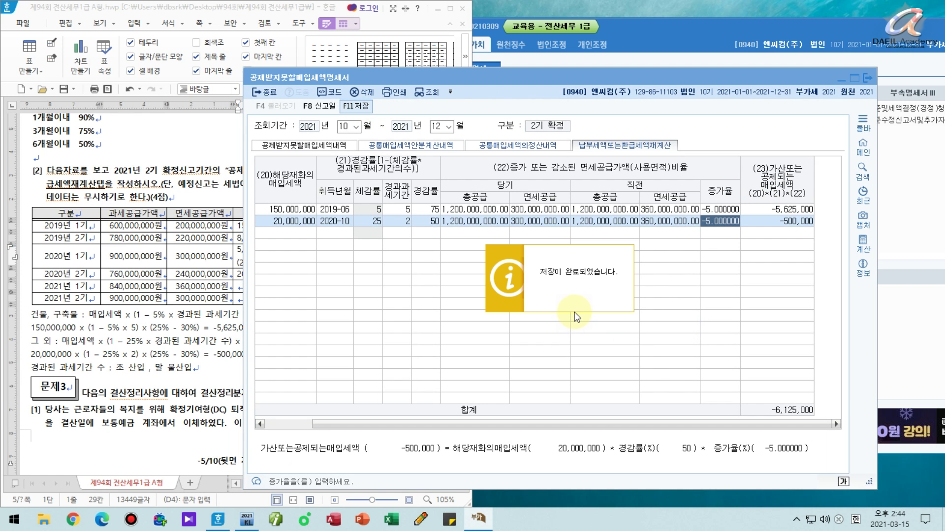
left_click(575, 312)
key("Escape")
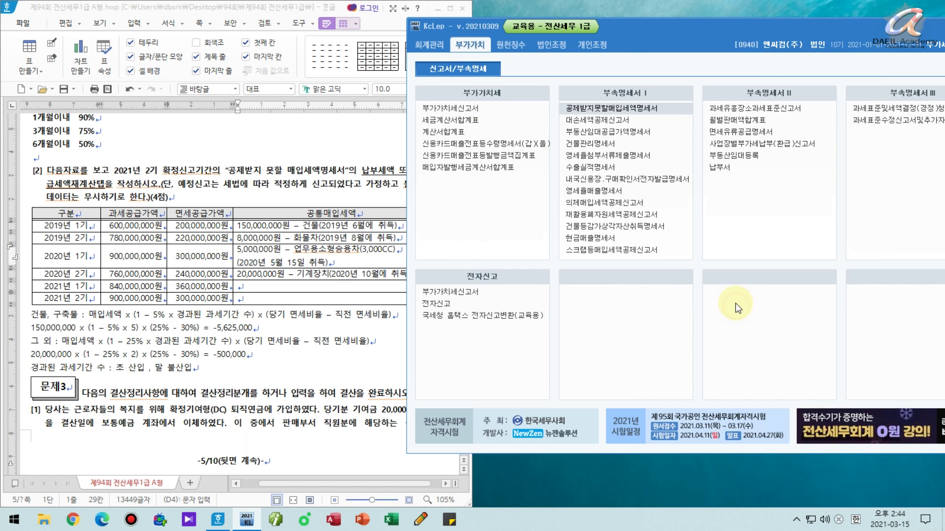